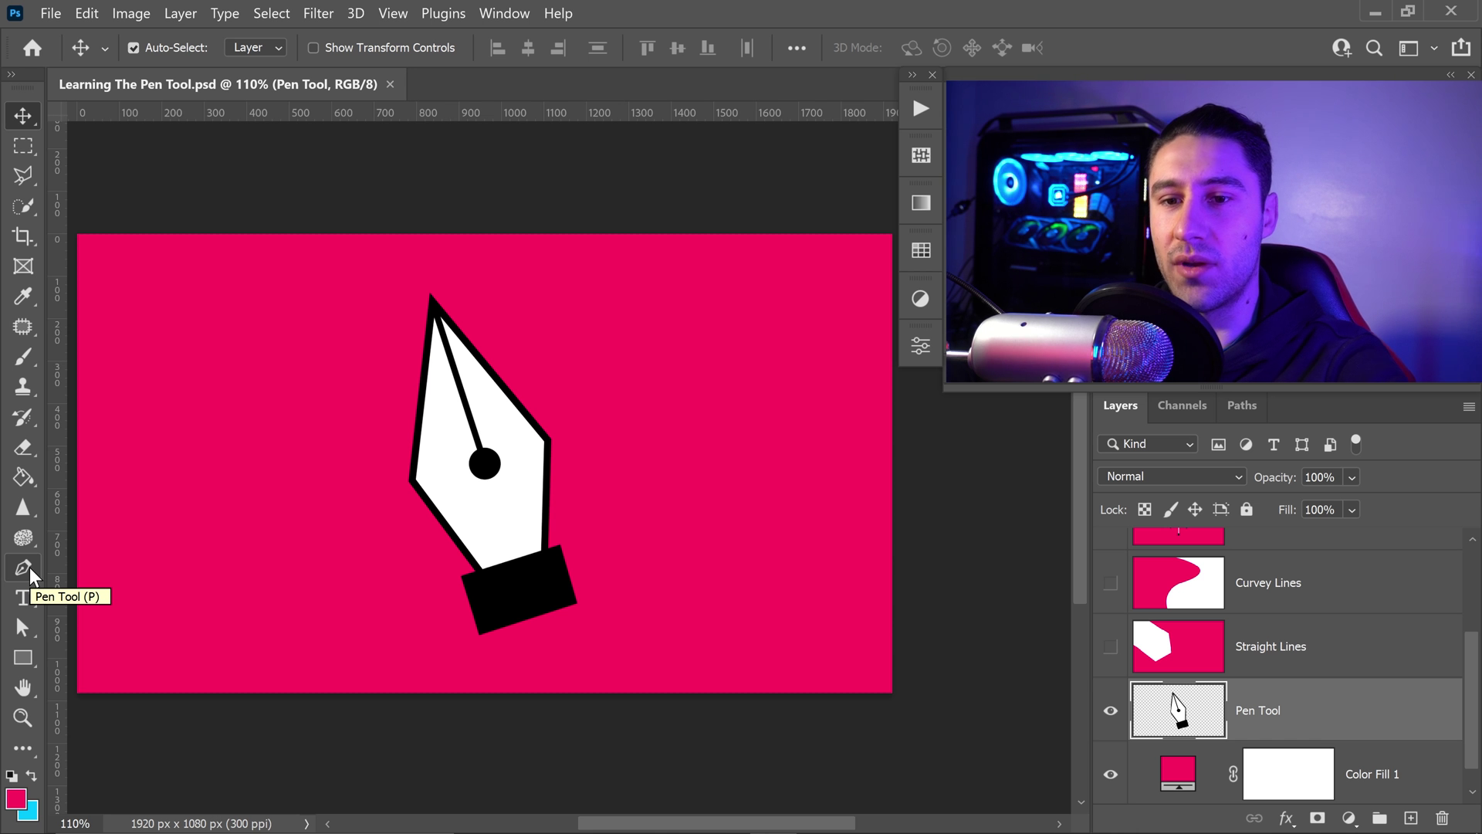
Hide the Pen Tool layer and draw a slanted two-point straight path on the pink background with the Pen tool
click(29, 567)
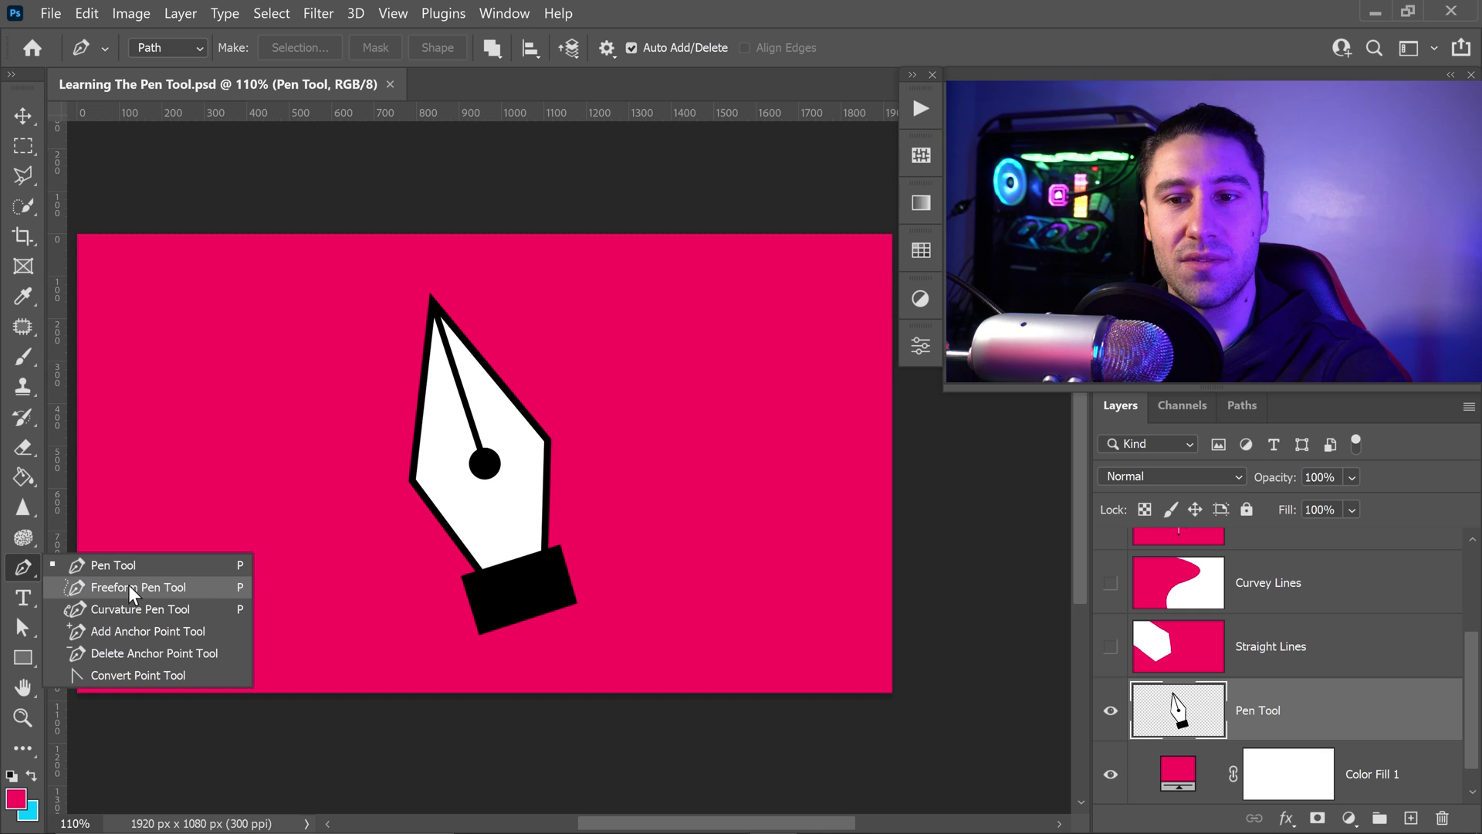
click(183, 568)
key(ctrl+comma)
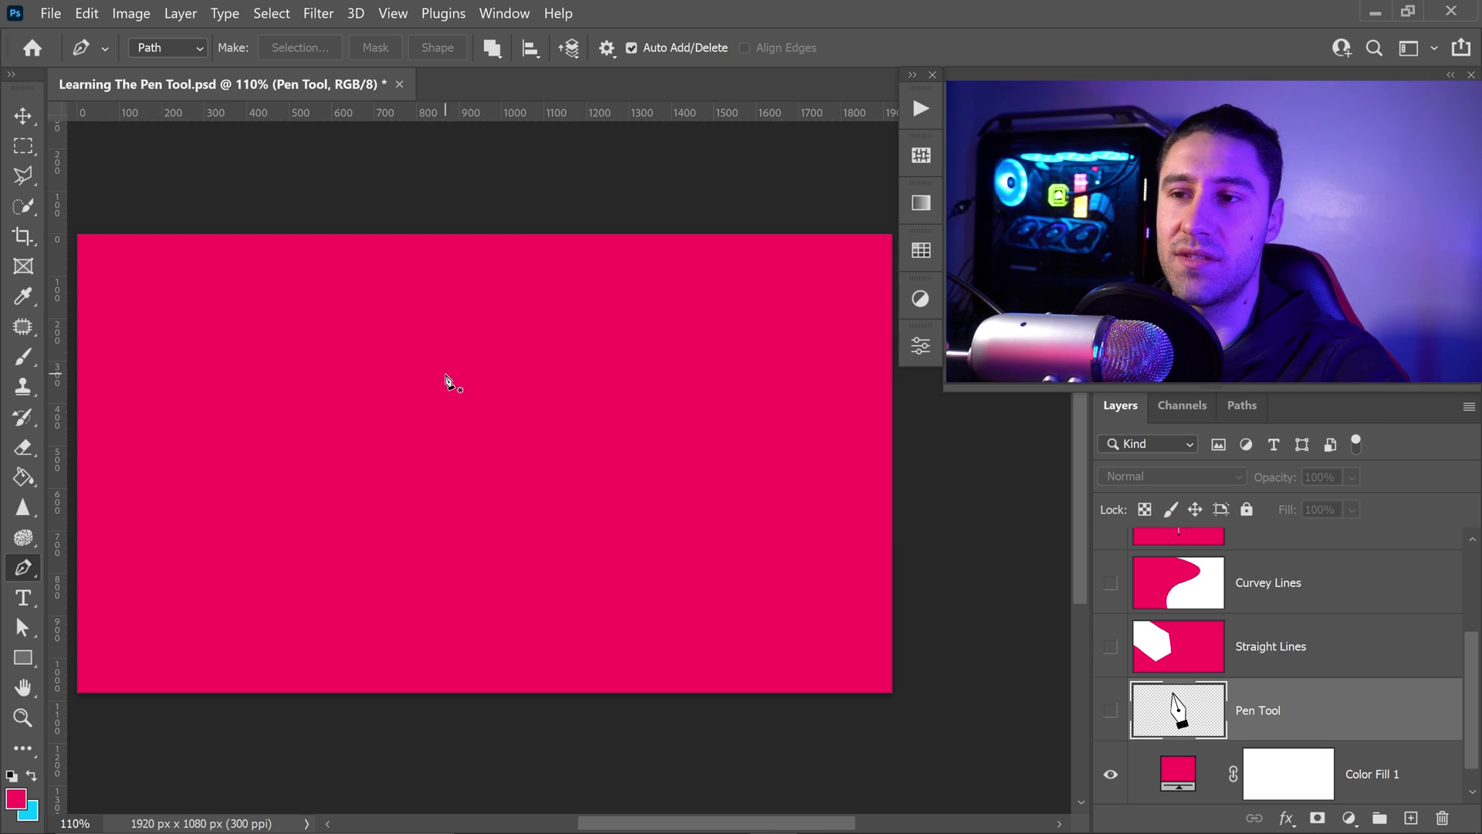
click(226, 426)
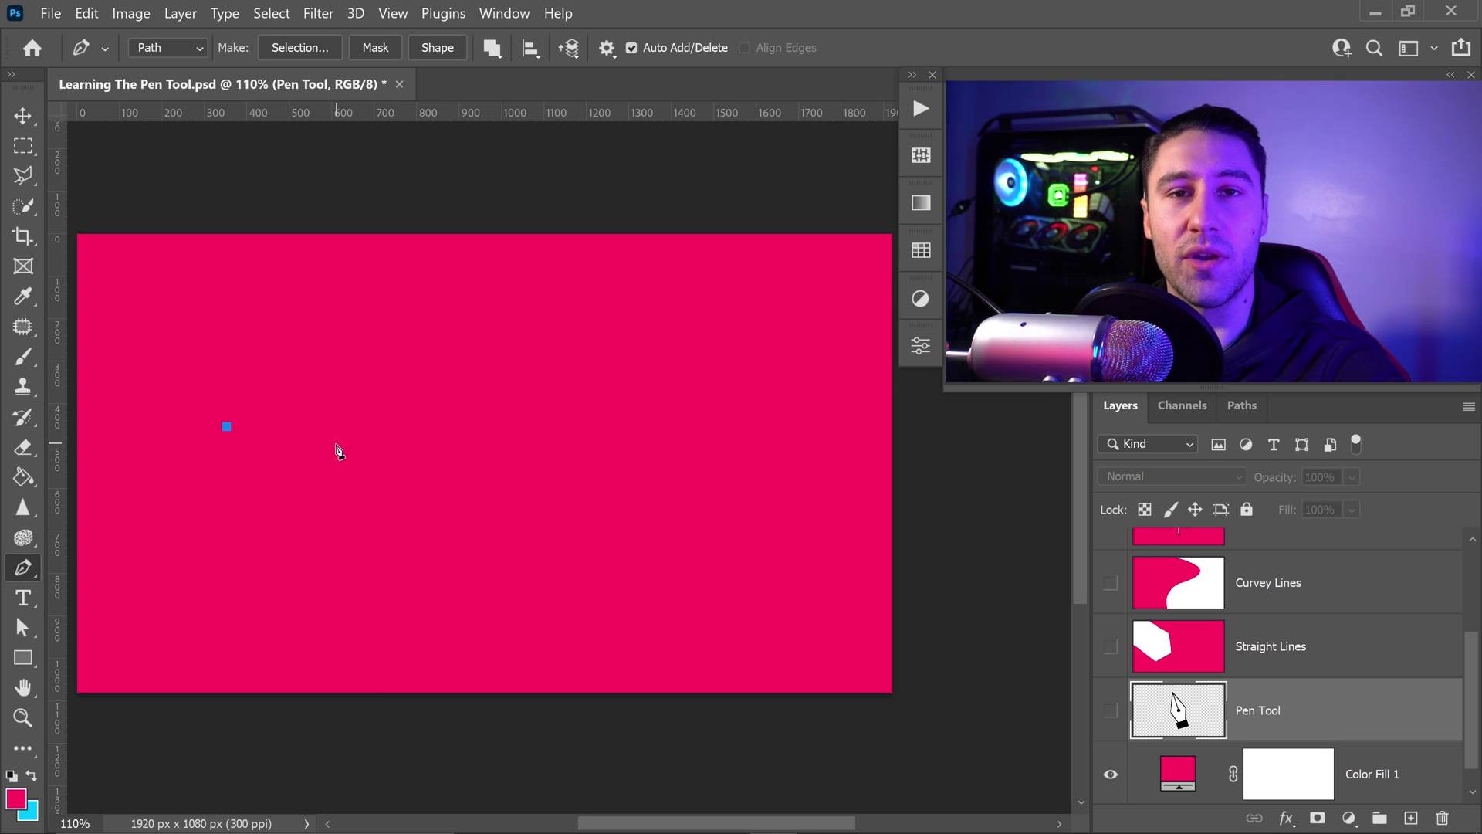
click(483, 356)
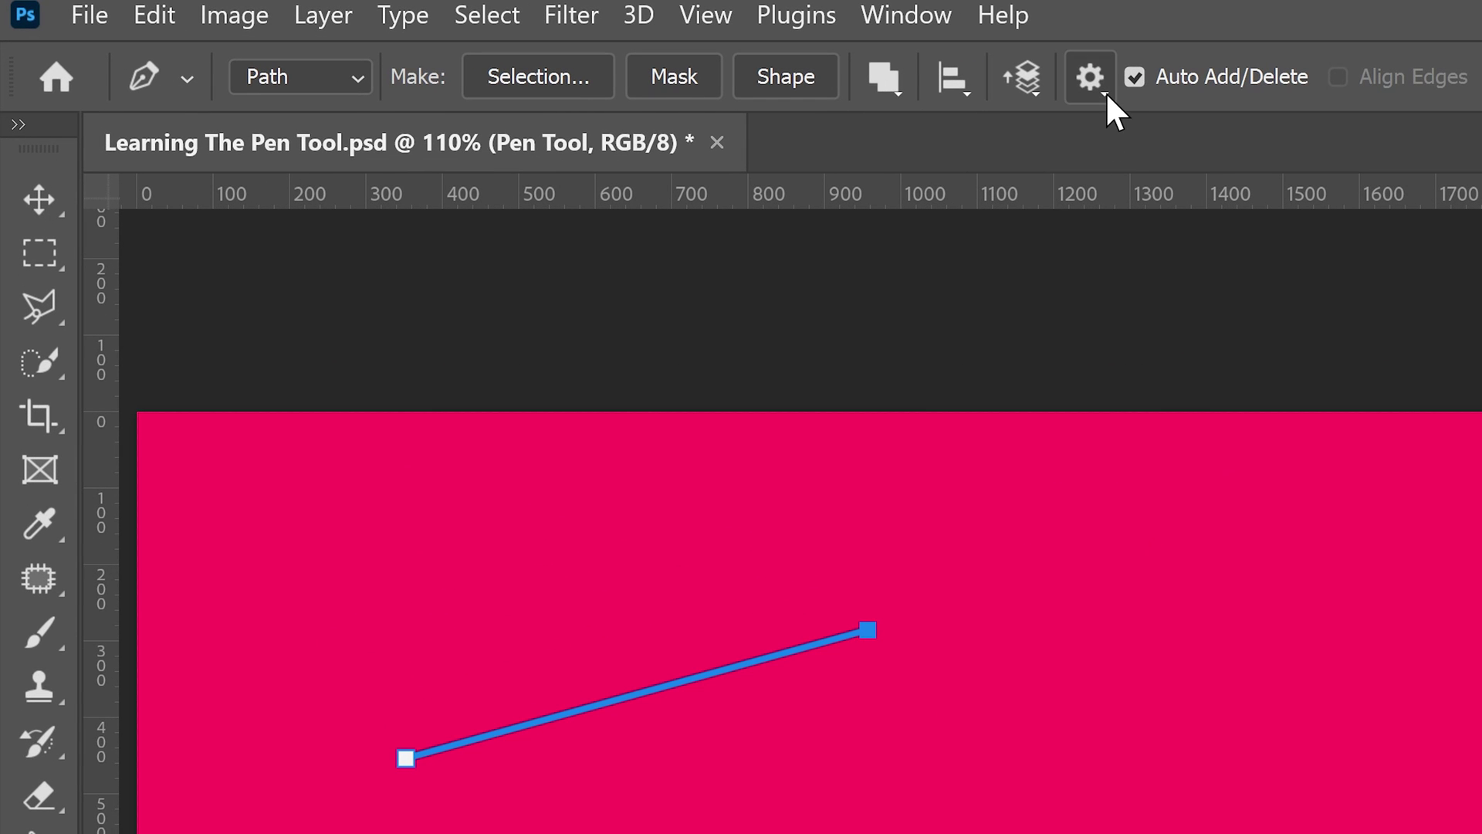
Preview the path display at 0.5 px thickness and restore it to 3 px
click(1105, 91)
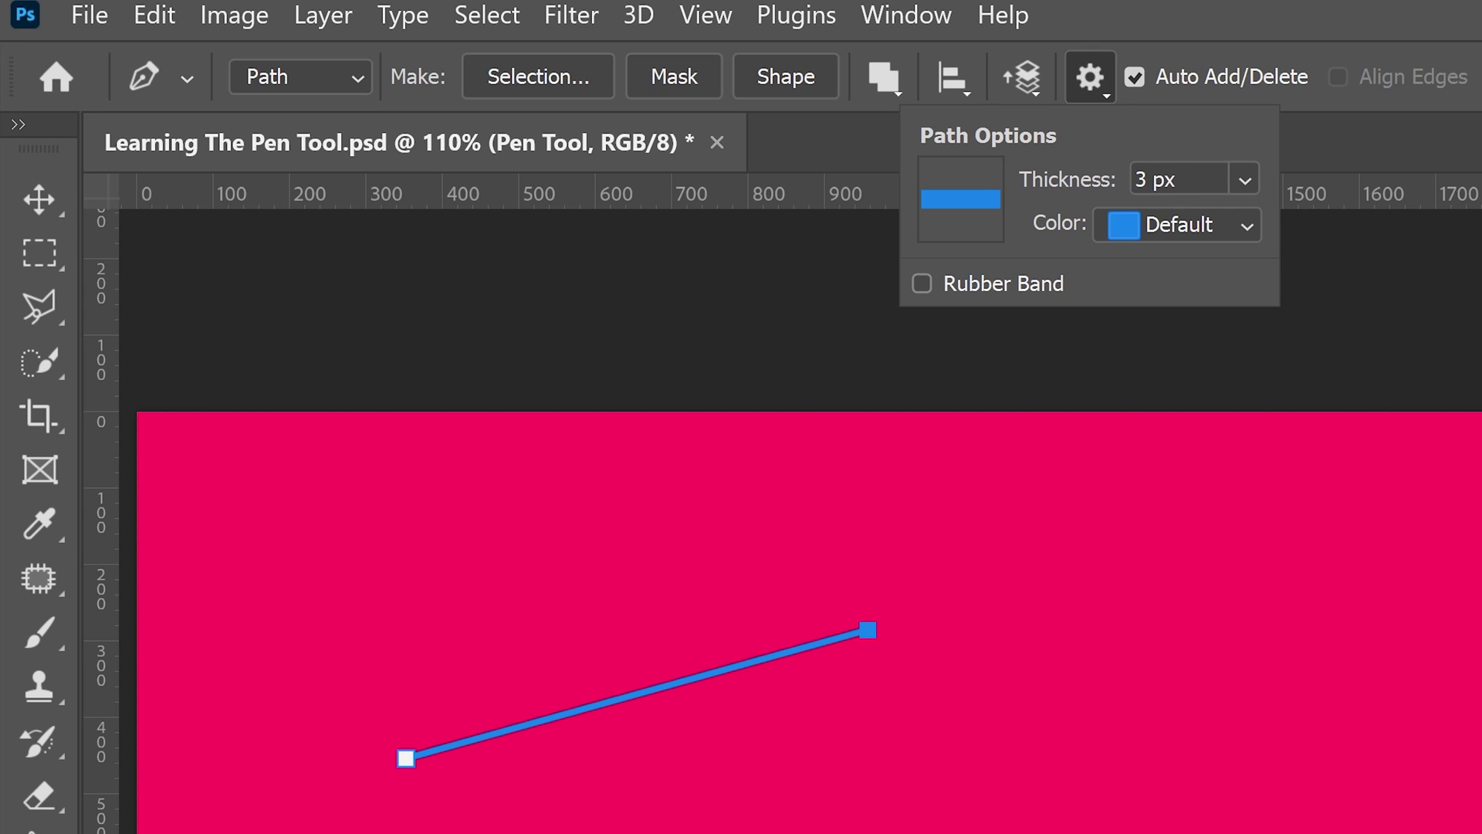
click(1238, 179)
click(1229, 267)
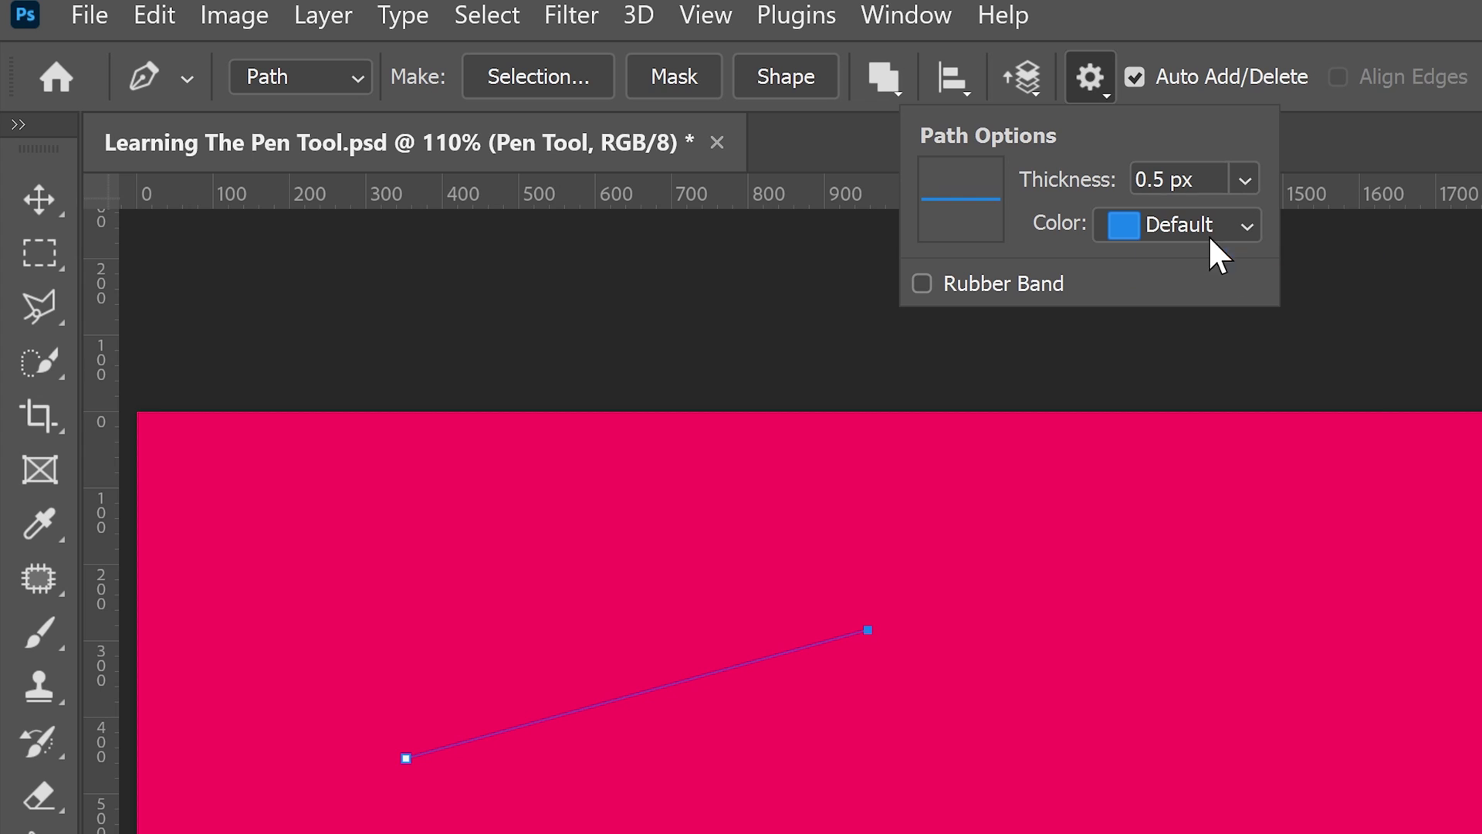
click(1241, 182)
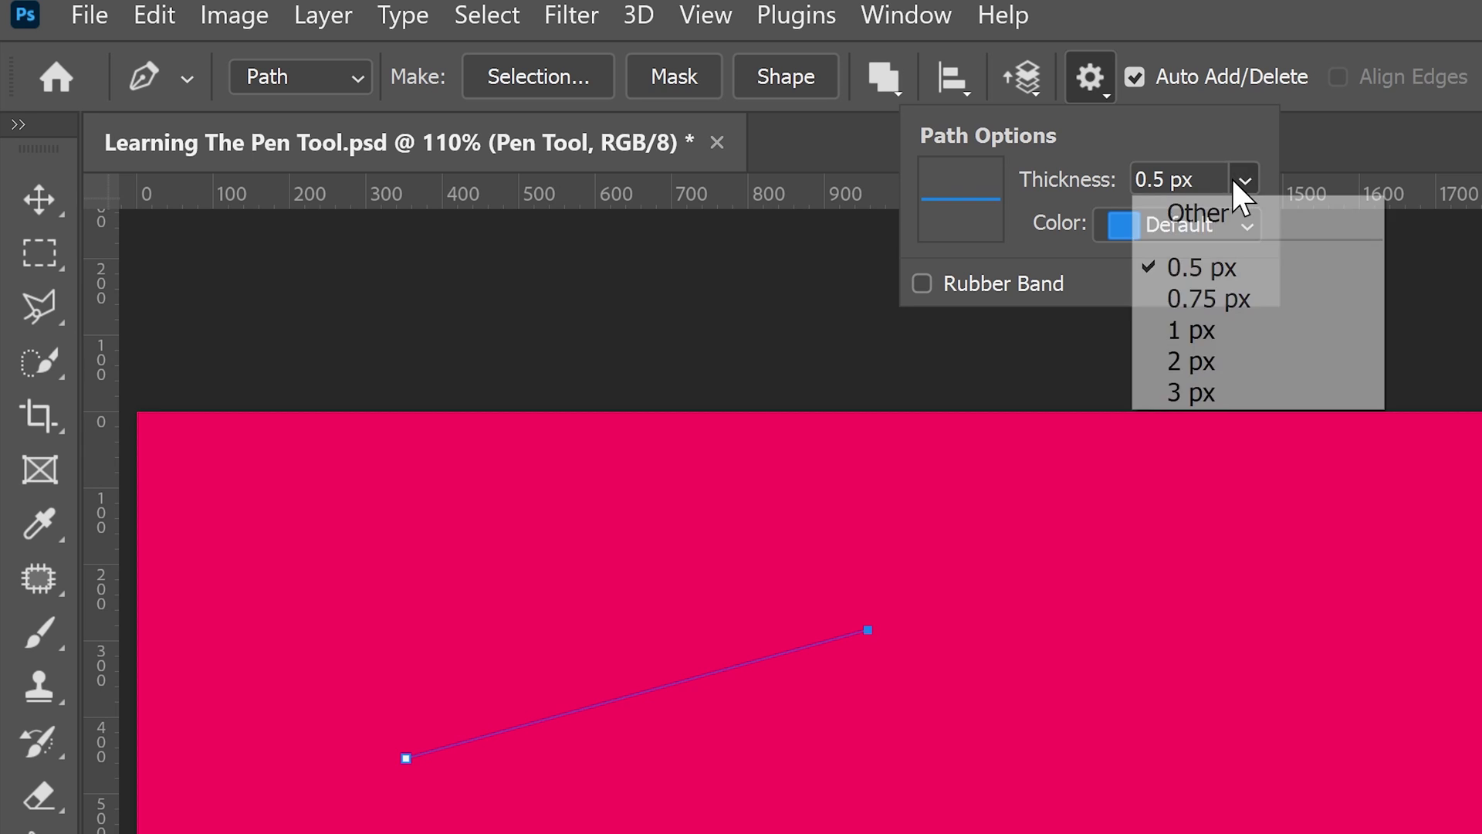
click(1203, 392)
Preview other path colors such as Magenta, restore Default, and switch the Rubber Band option on and off again
click(1195, 228)
click(1184, 293)
scroll(1180, 228, down, 3)
scroll(1178, 230, down, 2)
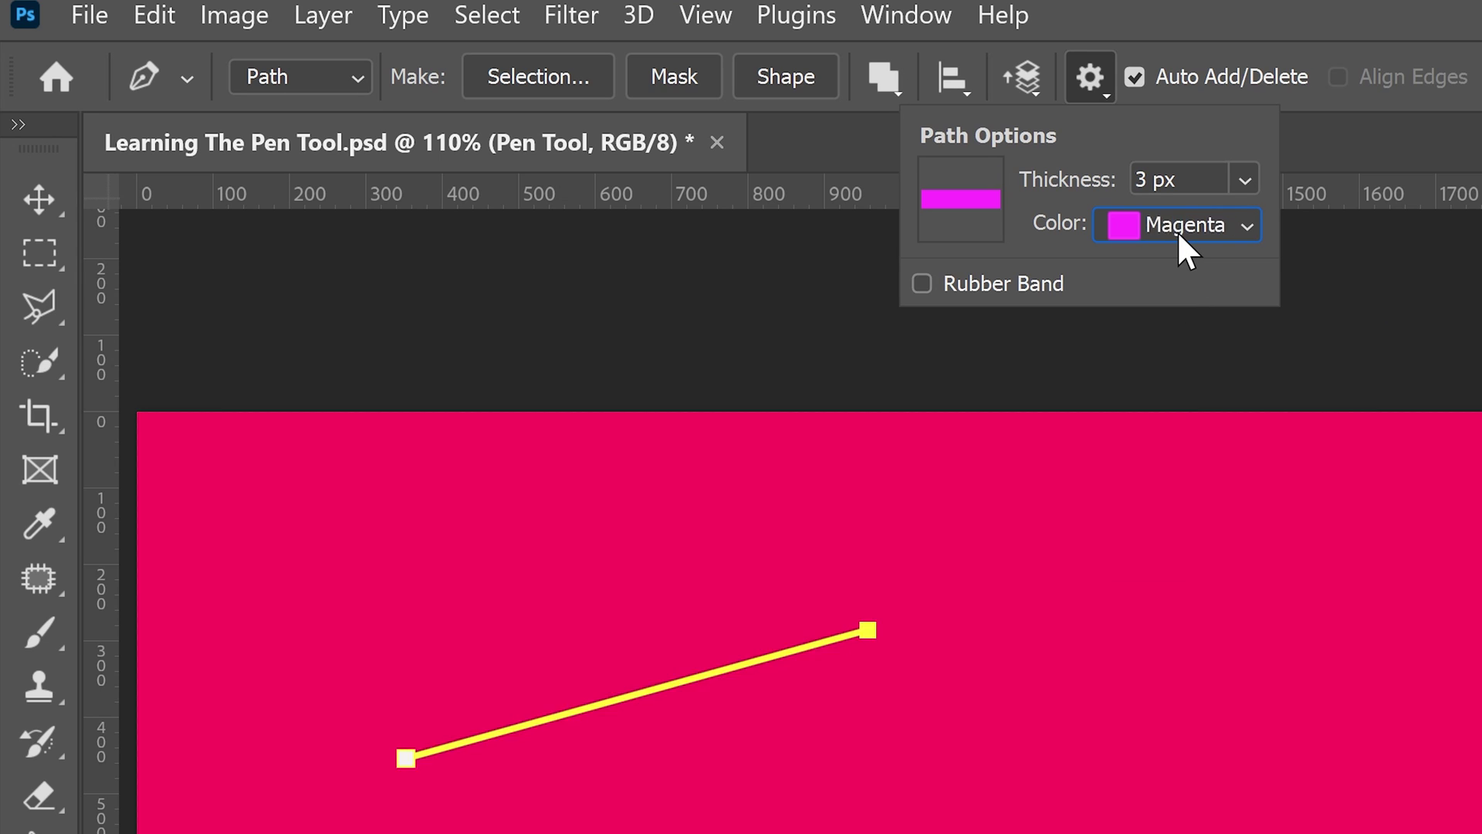
scroll(1178, 230, up, 6)
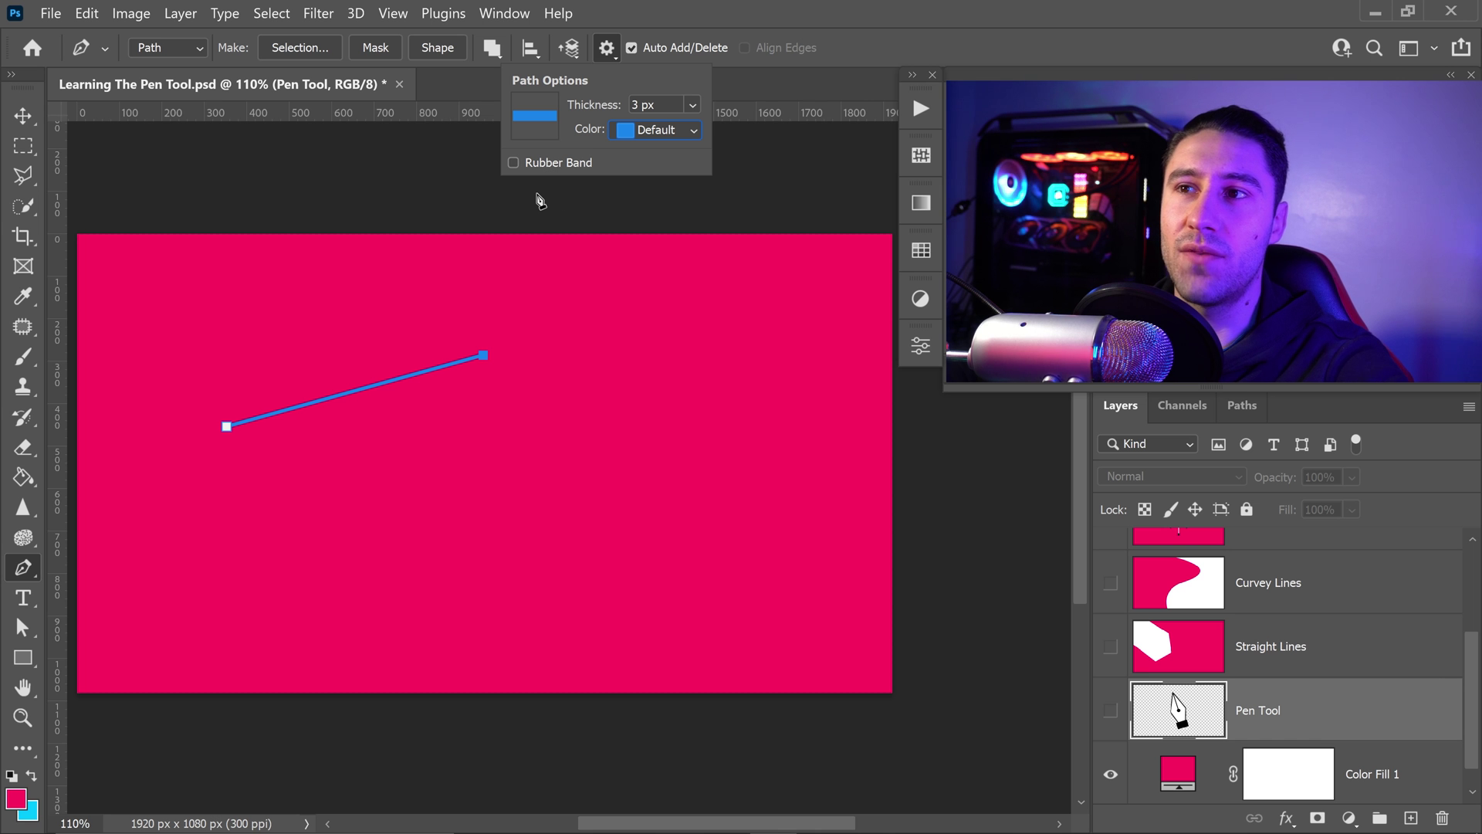
click(513, 163)
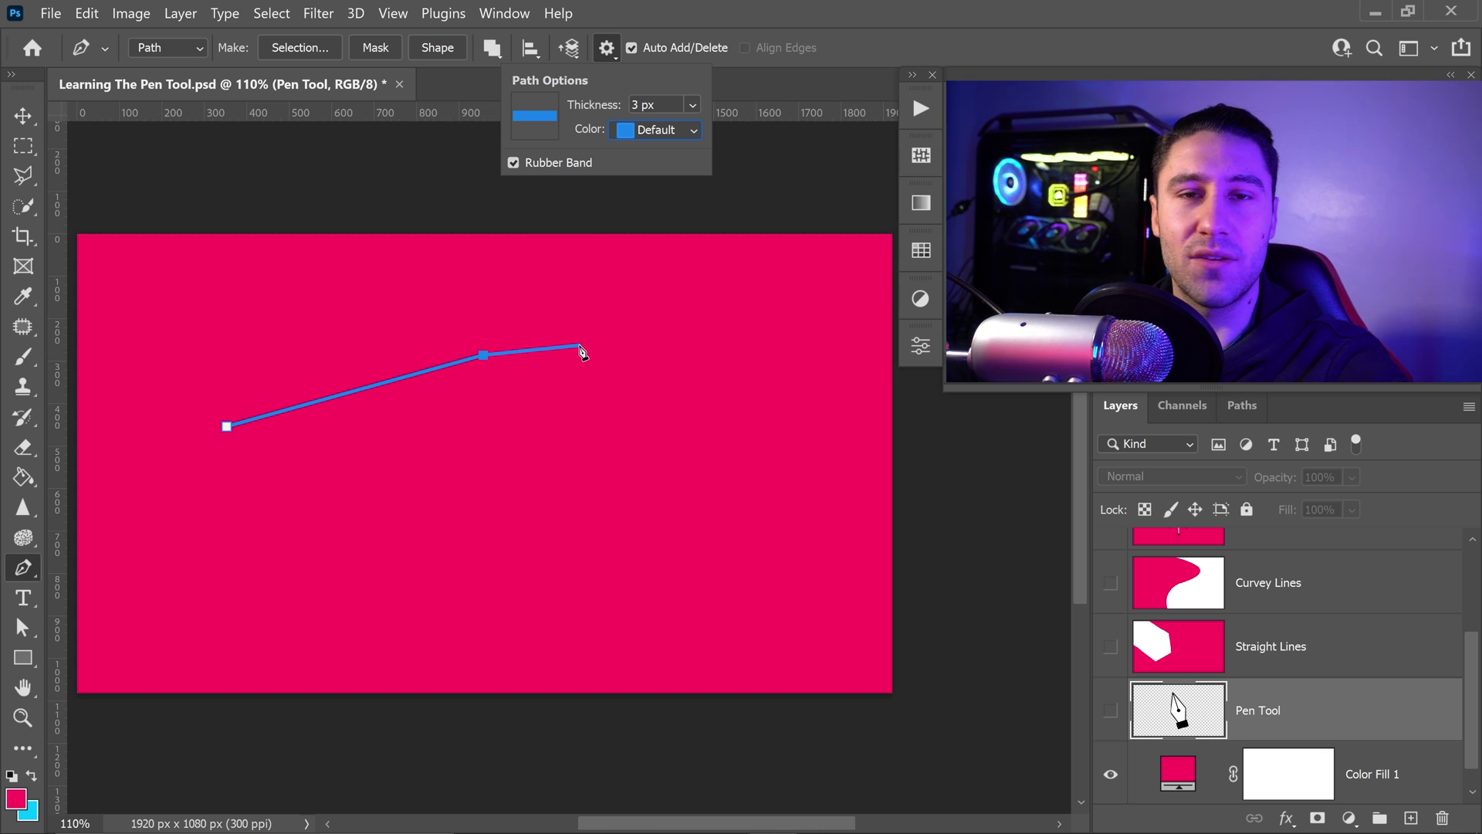
click(514, 163)
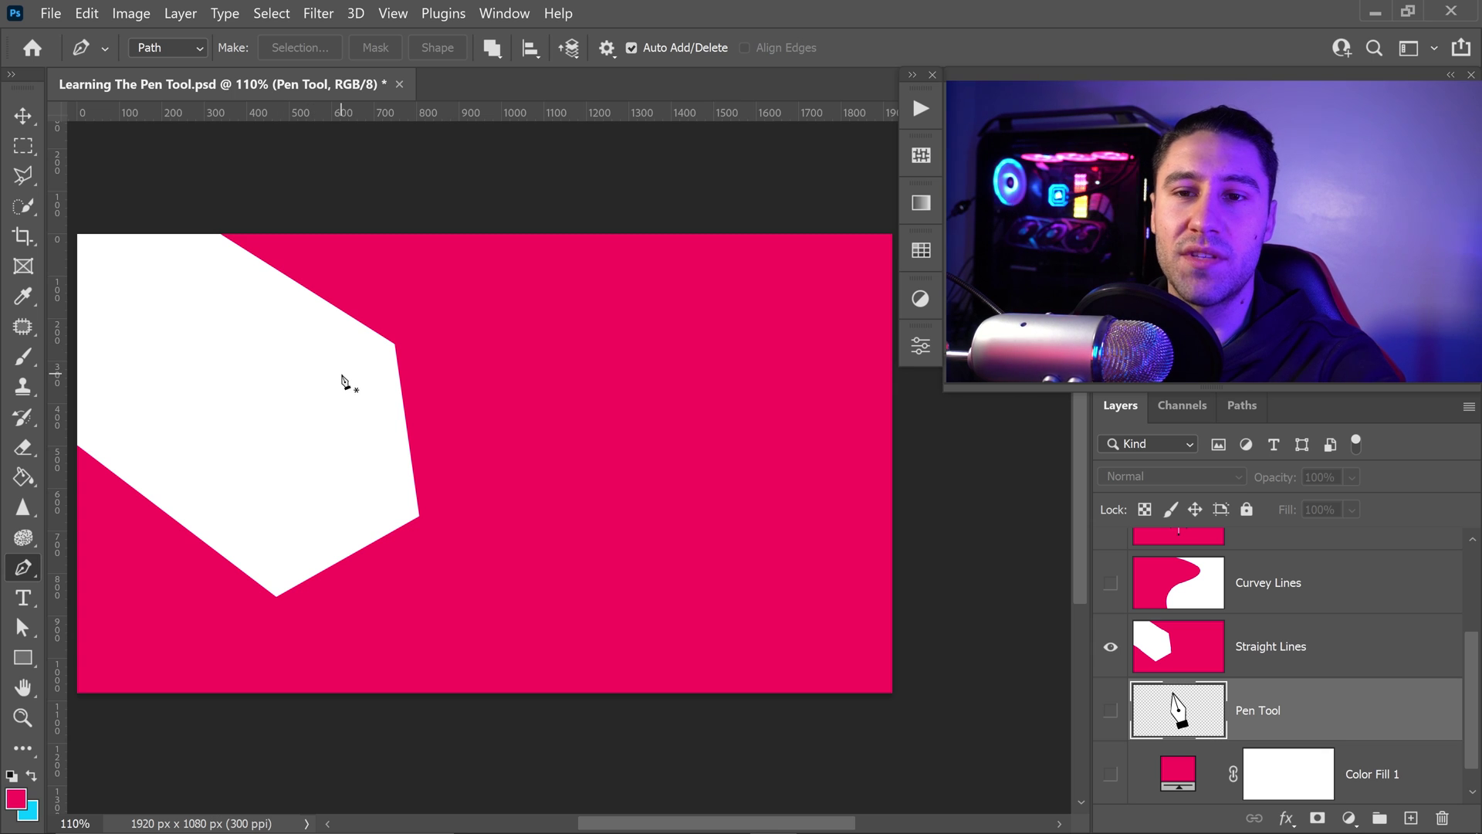
Trace the white angular shape with a closed path of straight segments, running the path outside the canvas at the upper-left corner
click(76, 445)
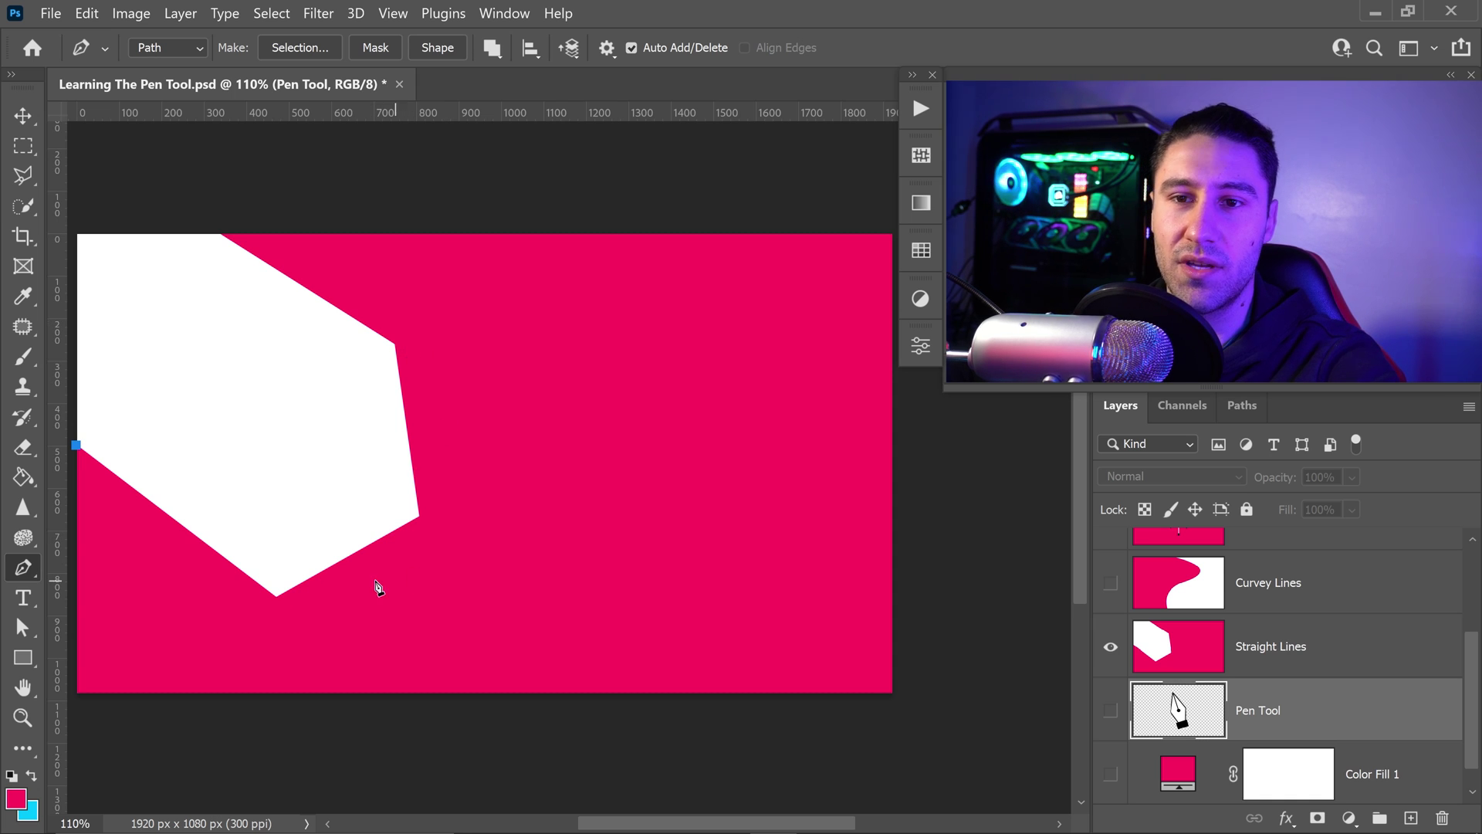
click(277, 597)
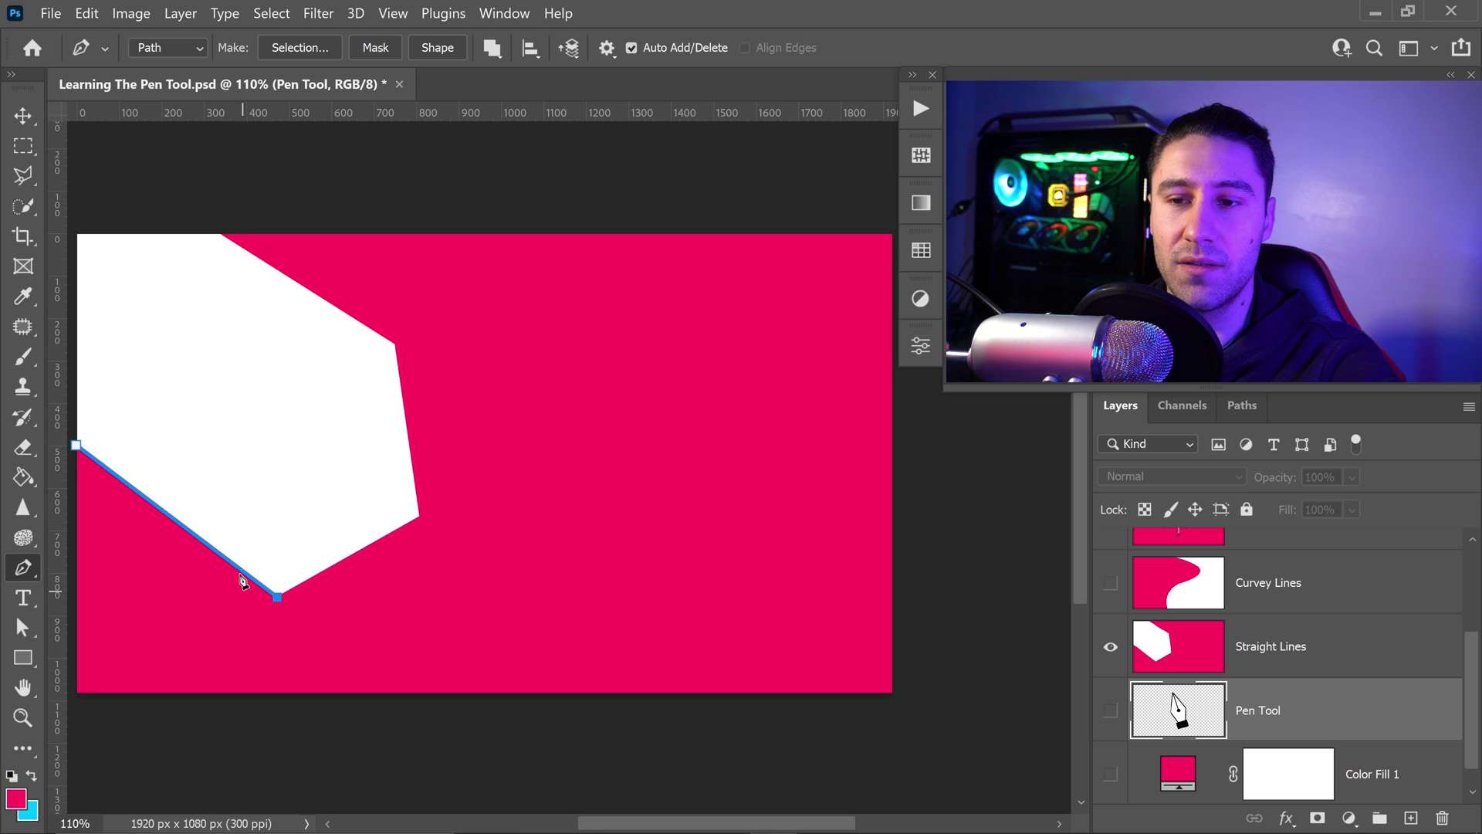
click(419, 516)
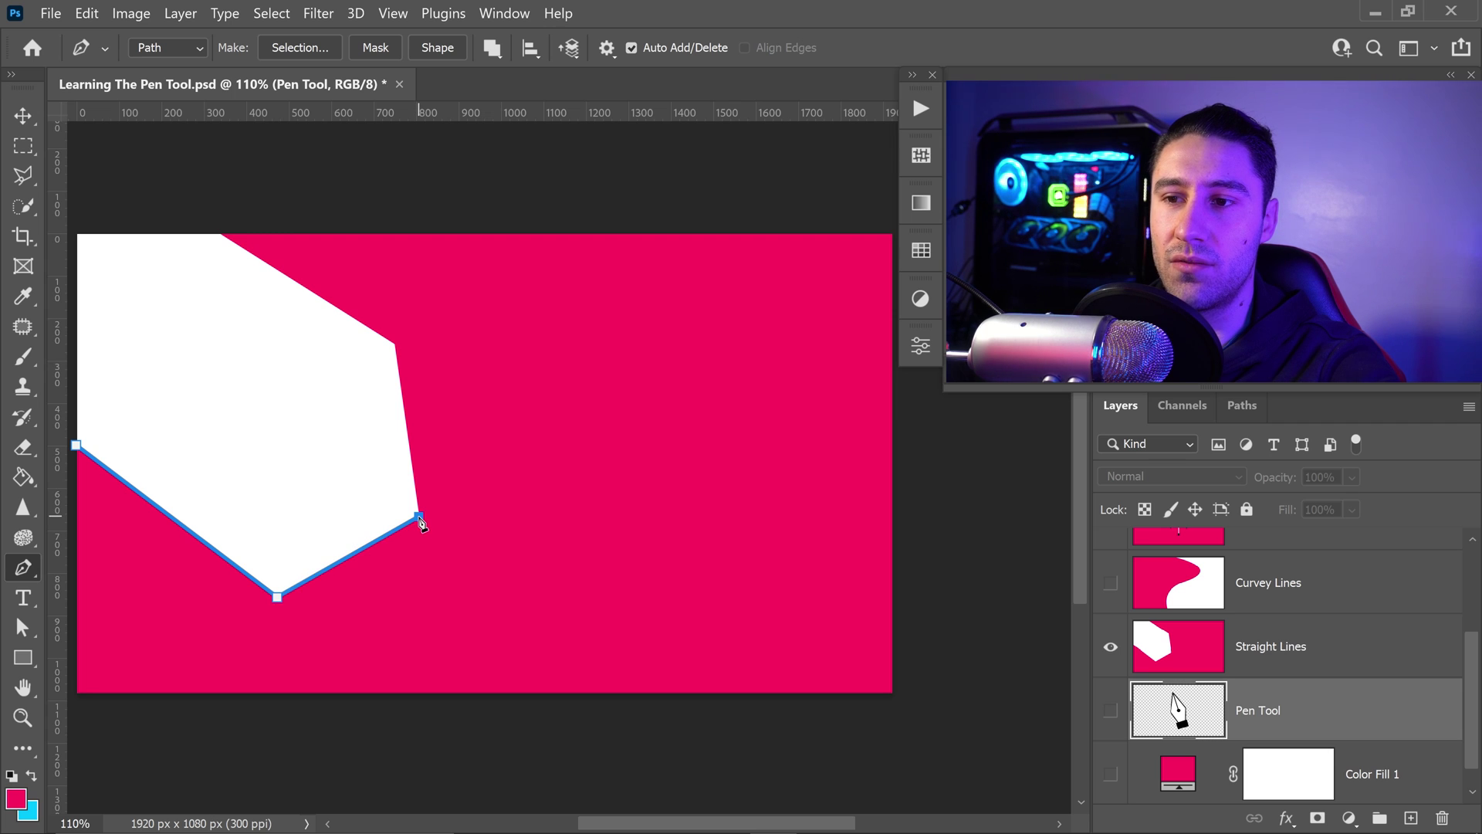
click(395, 345)
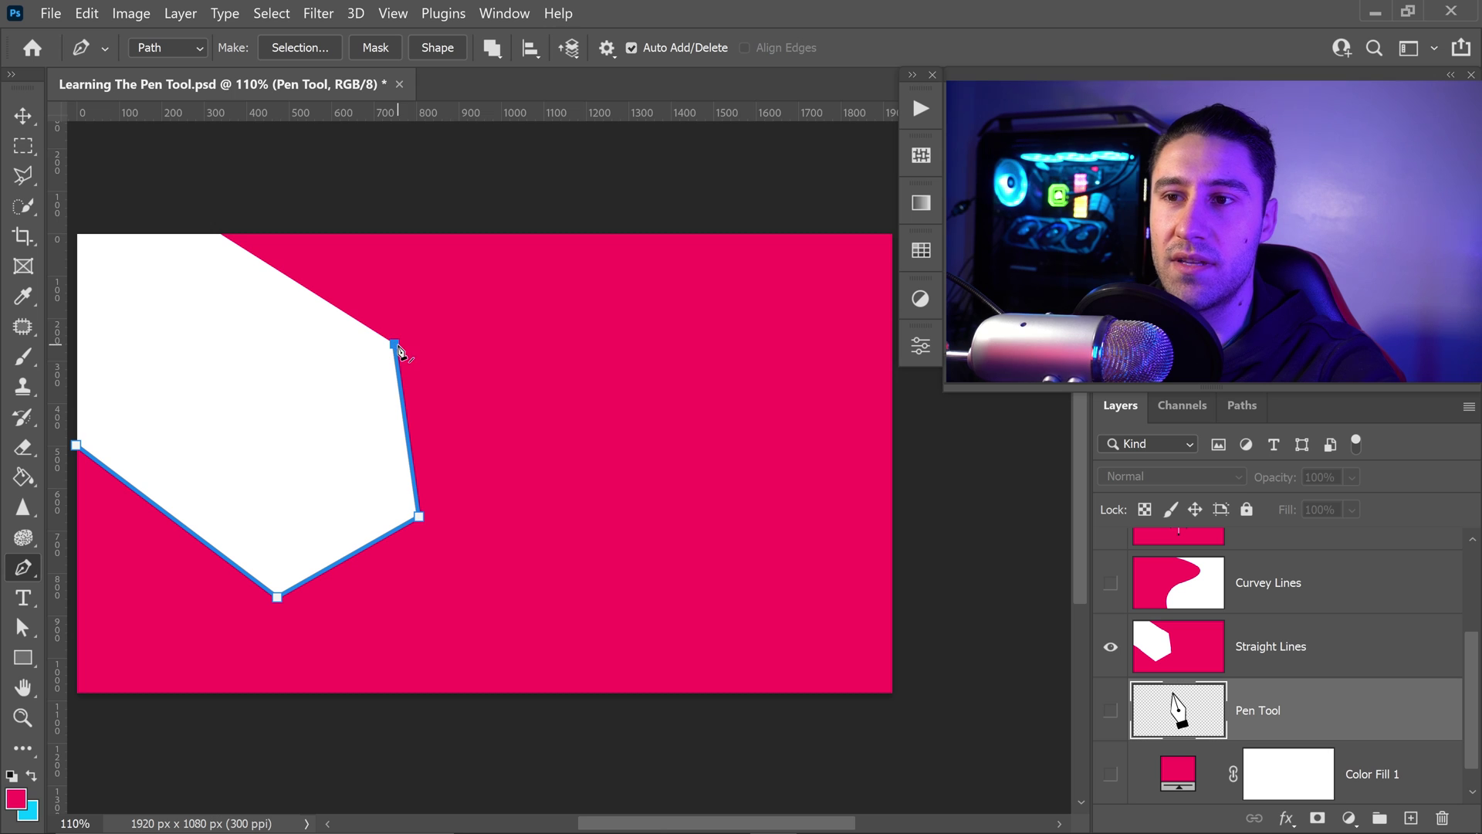
click(215, 235)
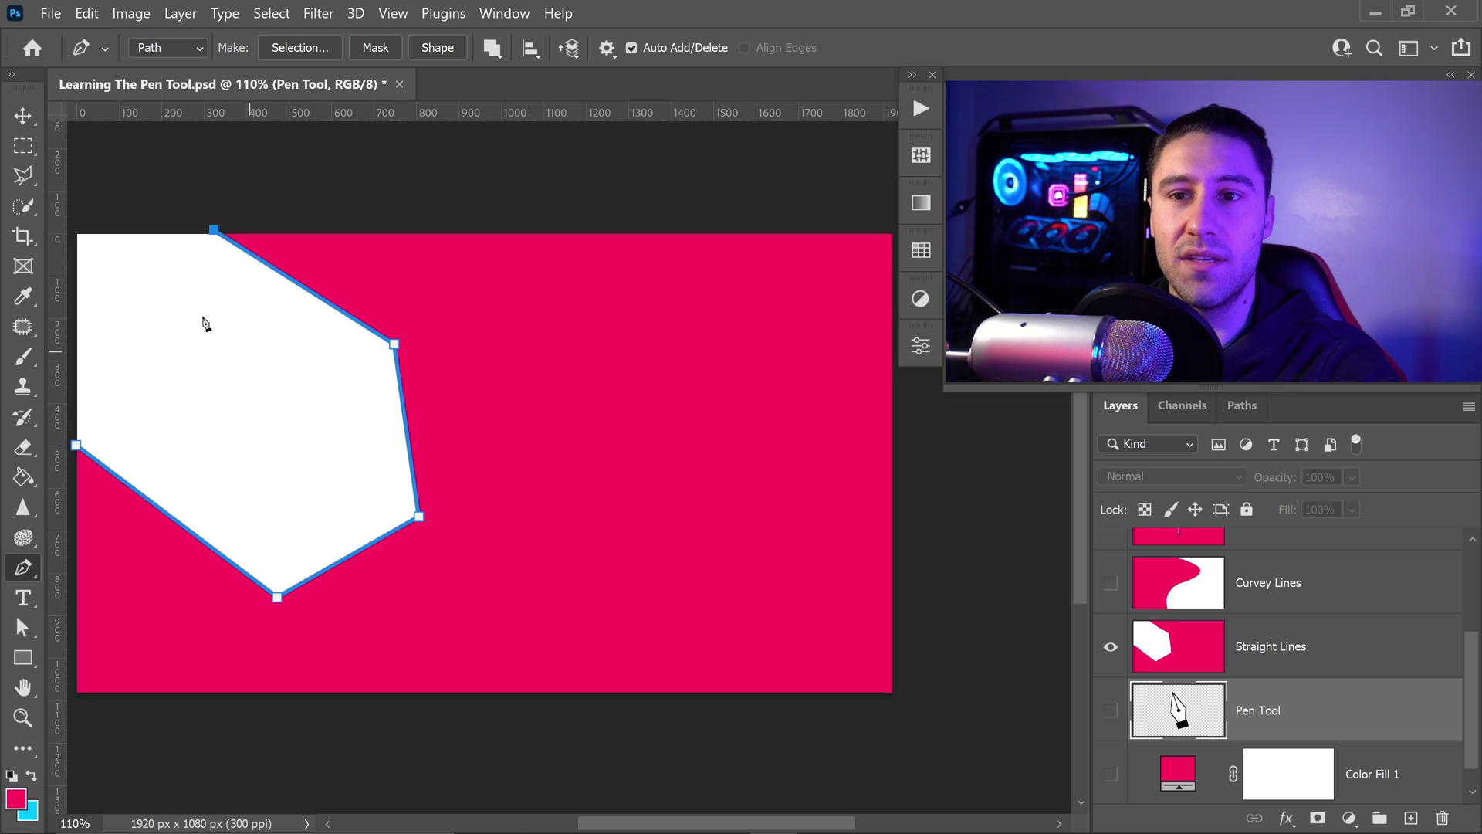
click(139, 194)
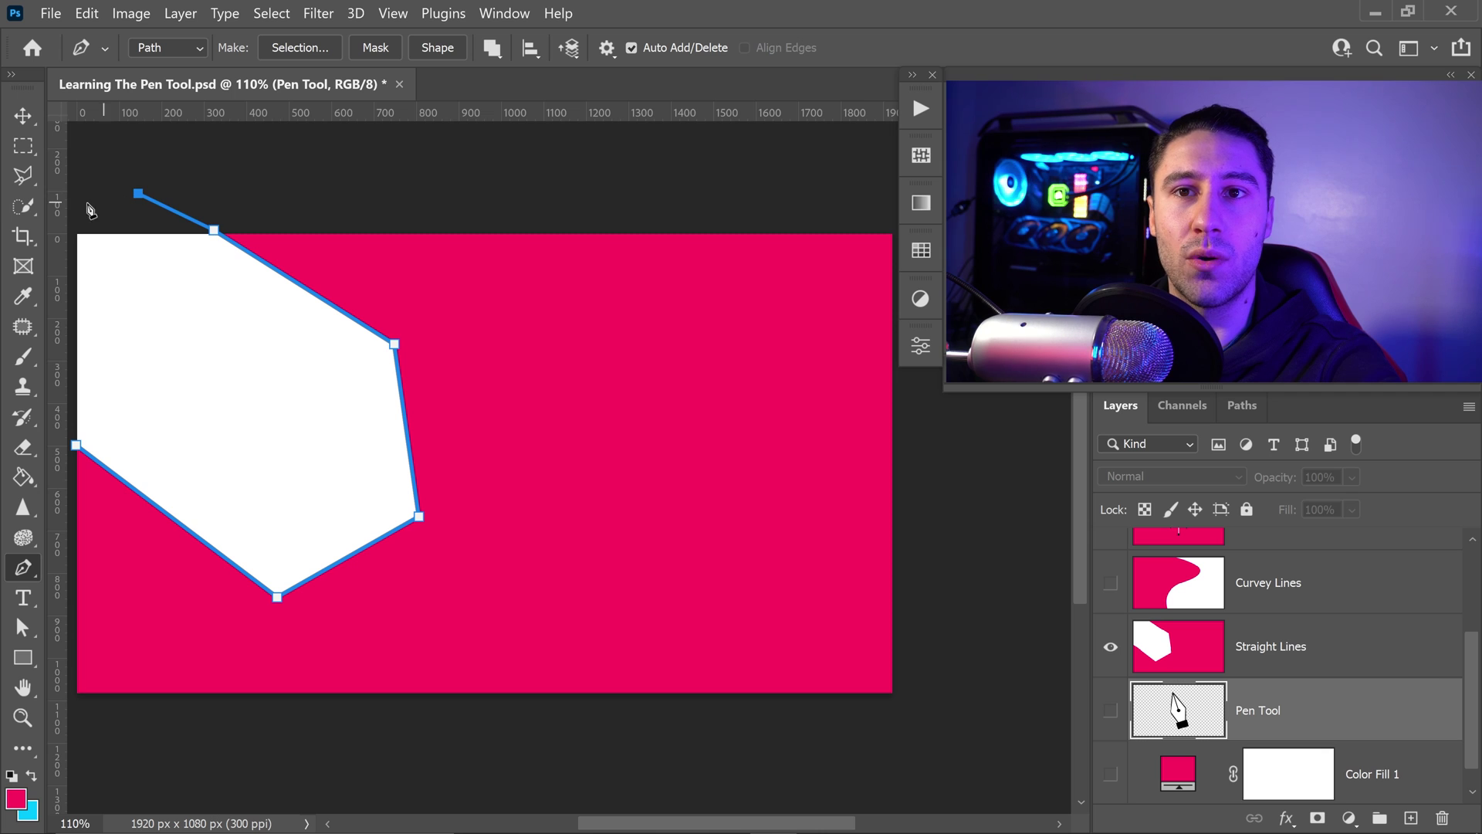
click(69, 204)
click(71, 424)
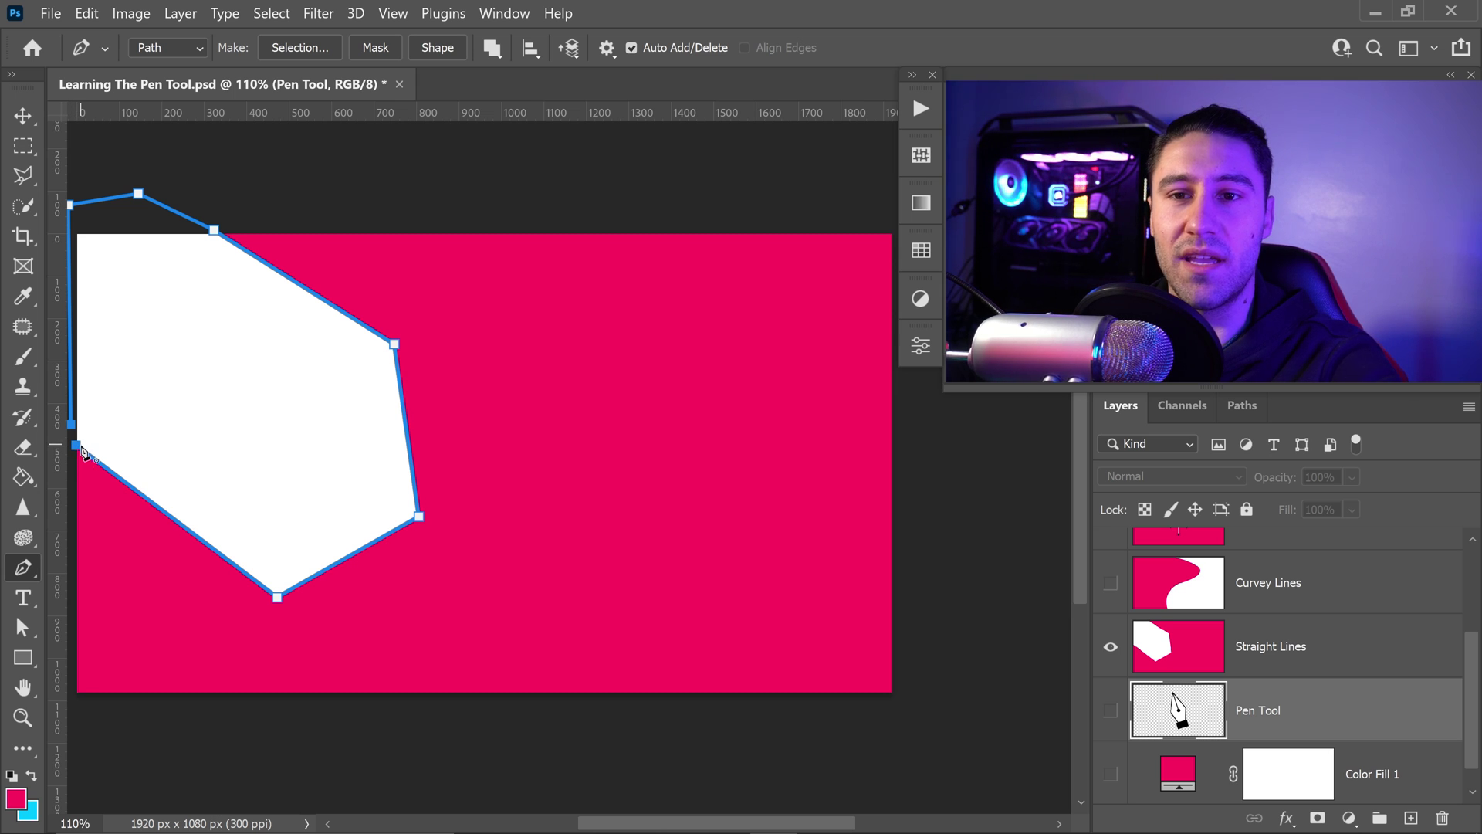
click(76, 446)
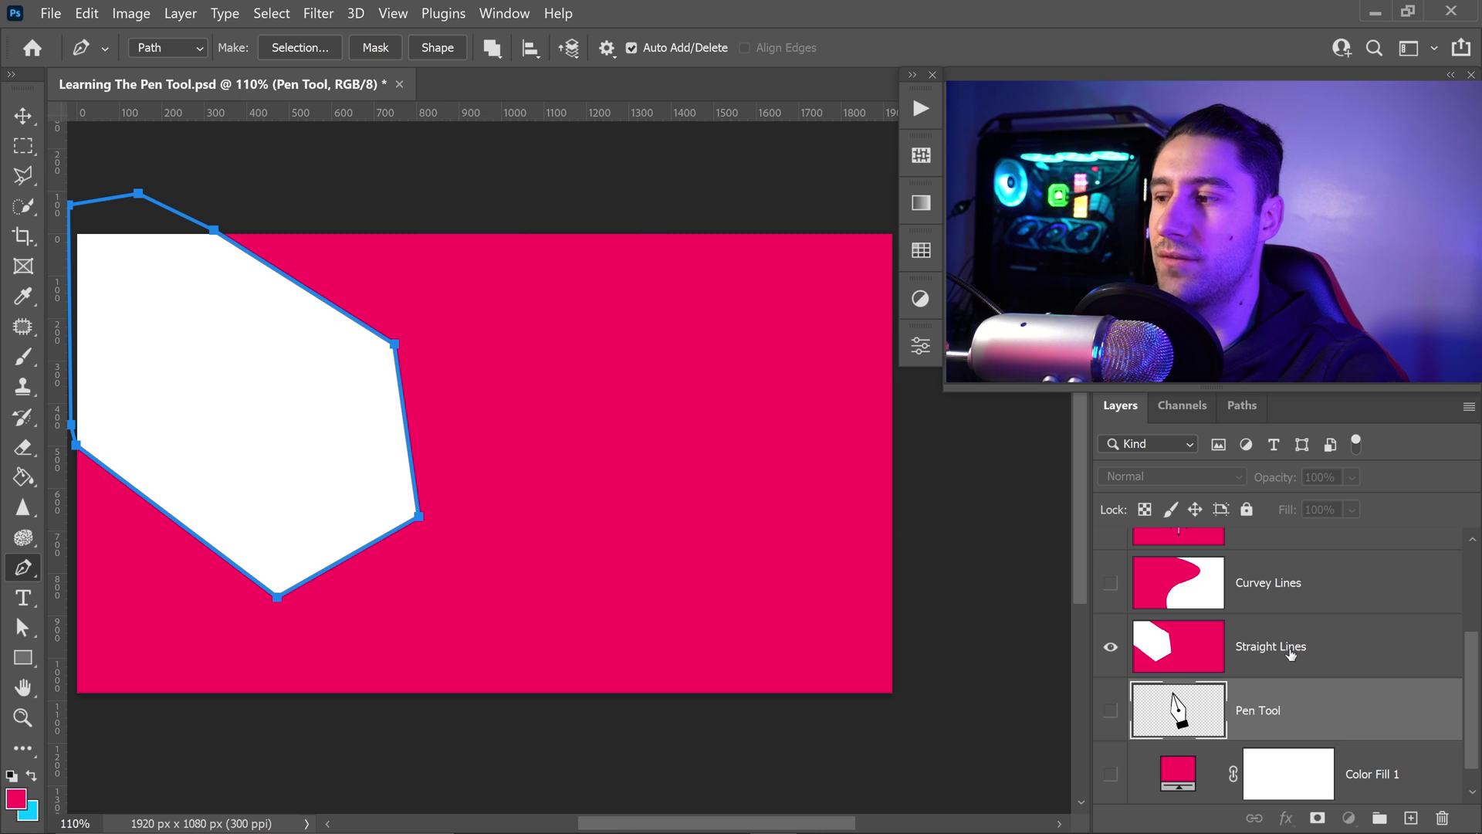
Select the Straight Lines layer and try to make a mask from the closed path
click(1291, 654)
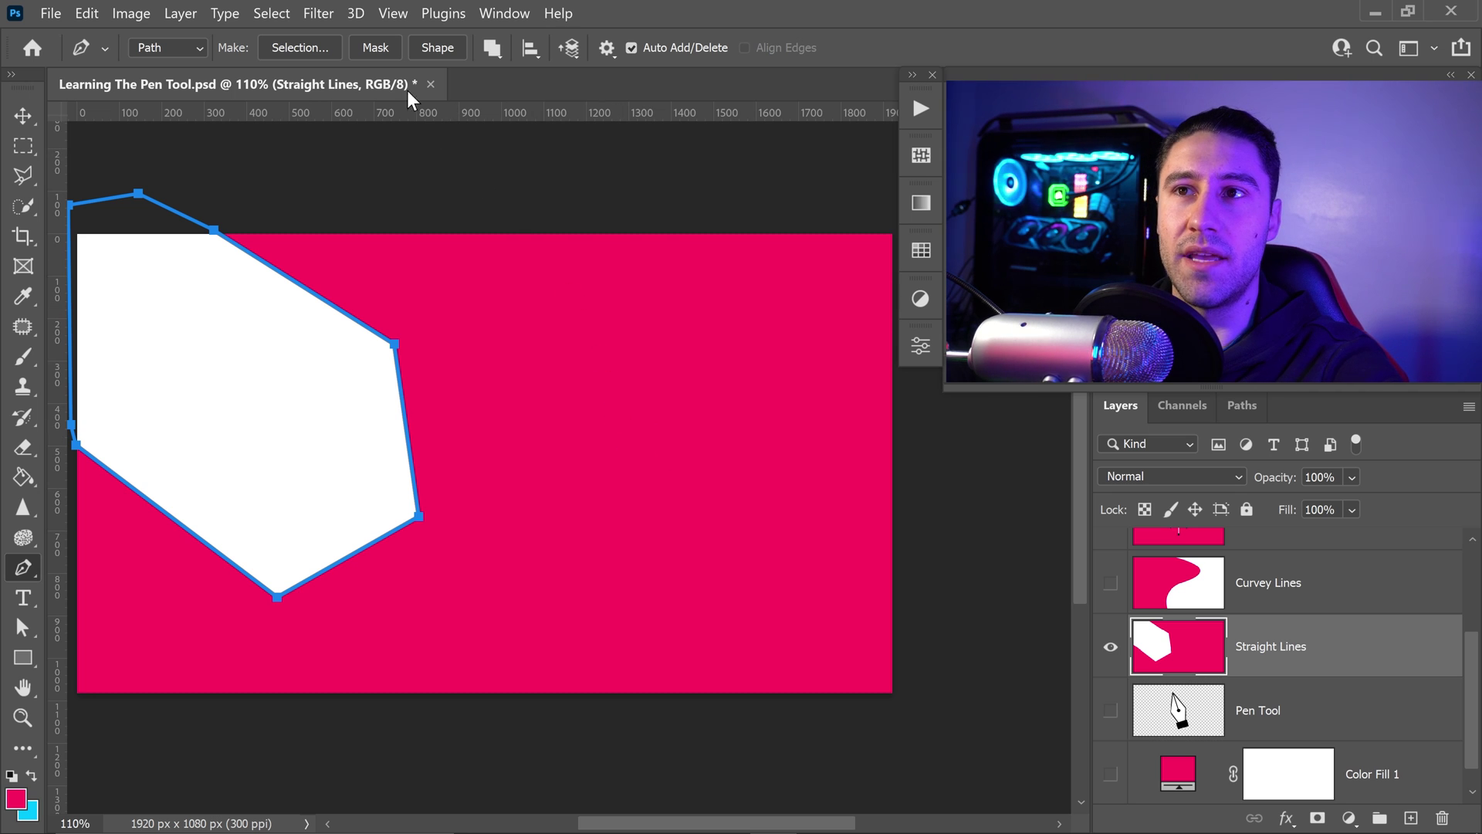
click(377, 47)
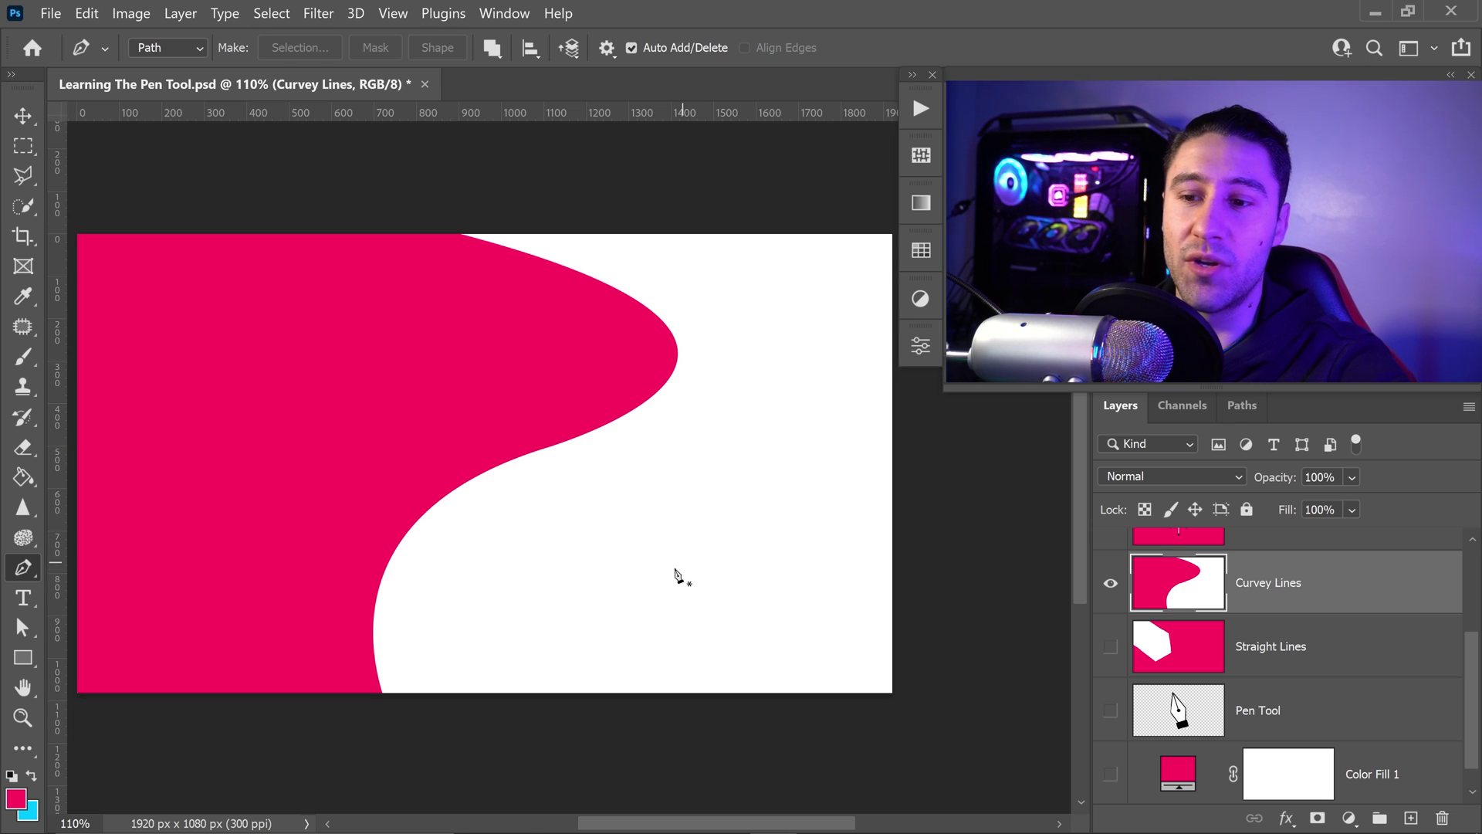
On the Curvey Lines layer, trace the lower curve from the canvas's bottom edge to the inflection point with one smooth curved segment
click(382, 694)
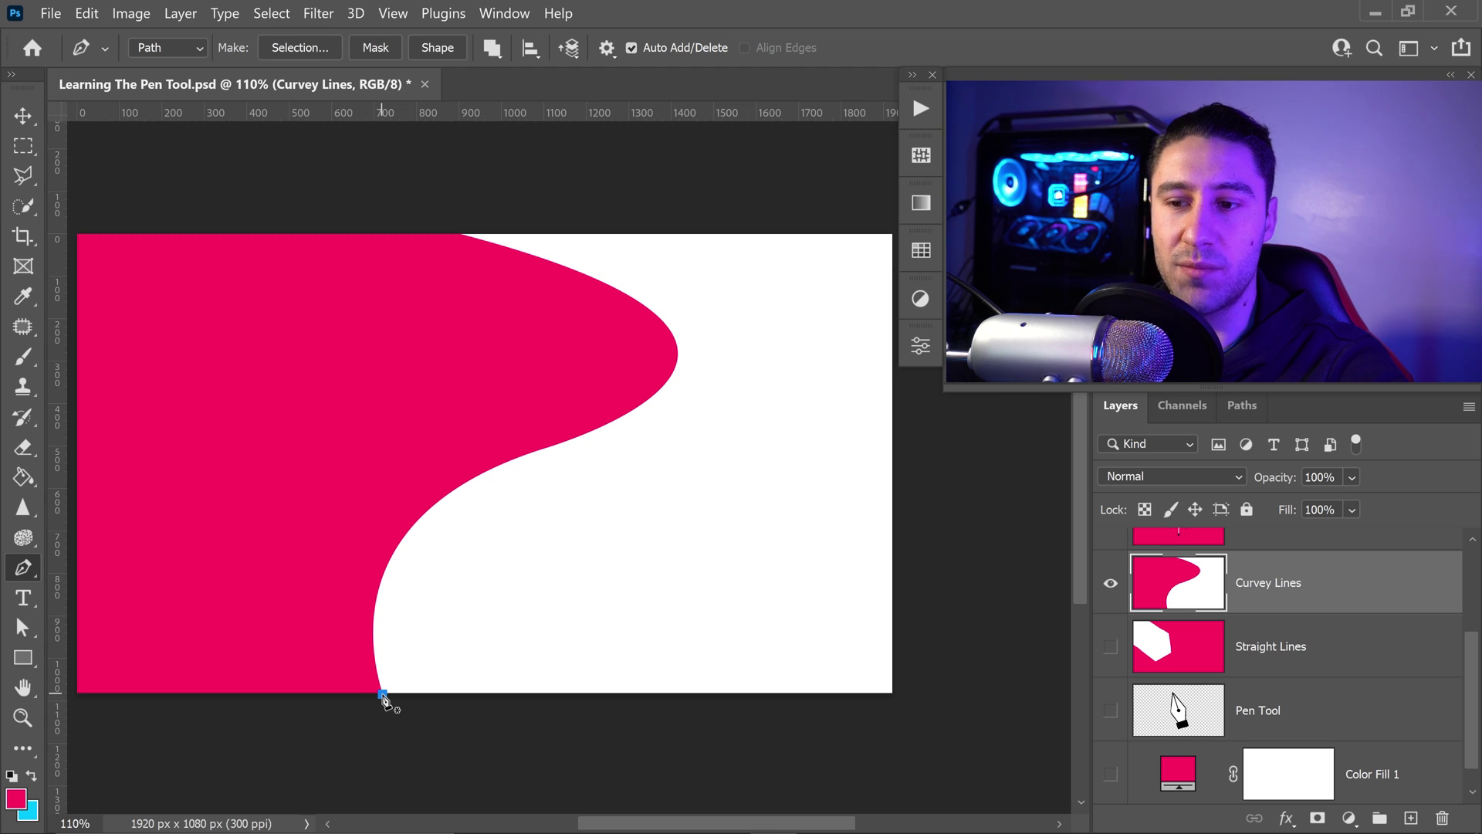
click(531, 454)
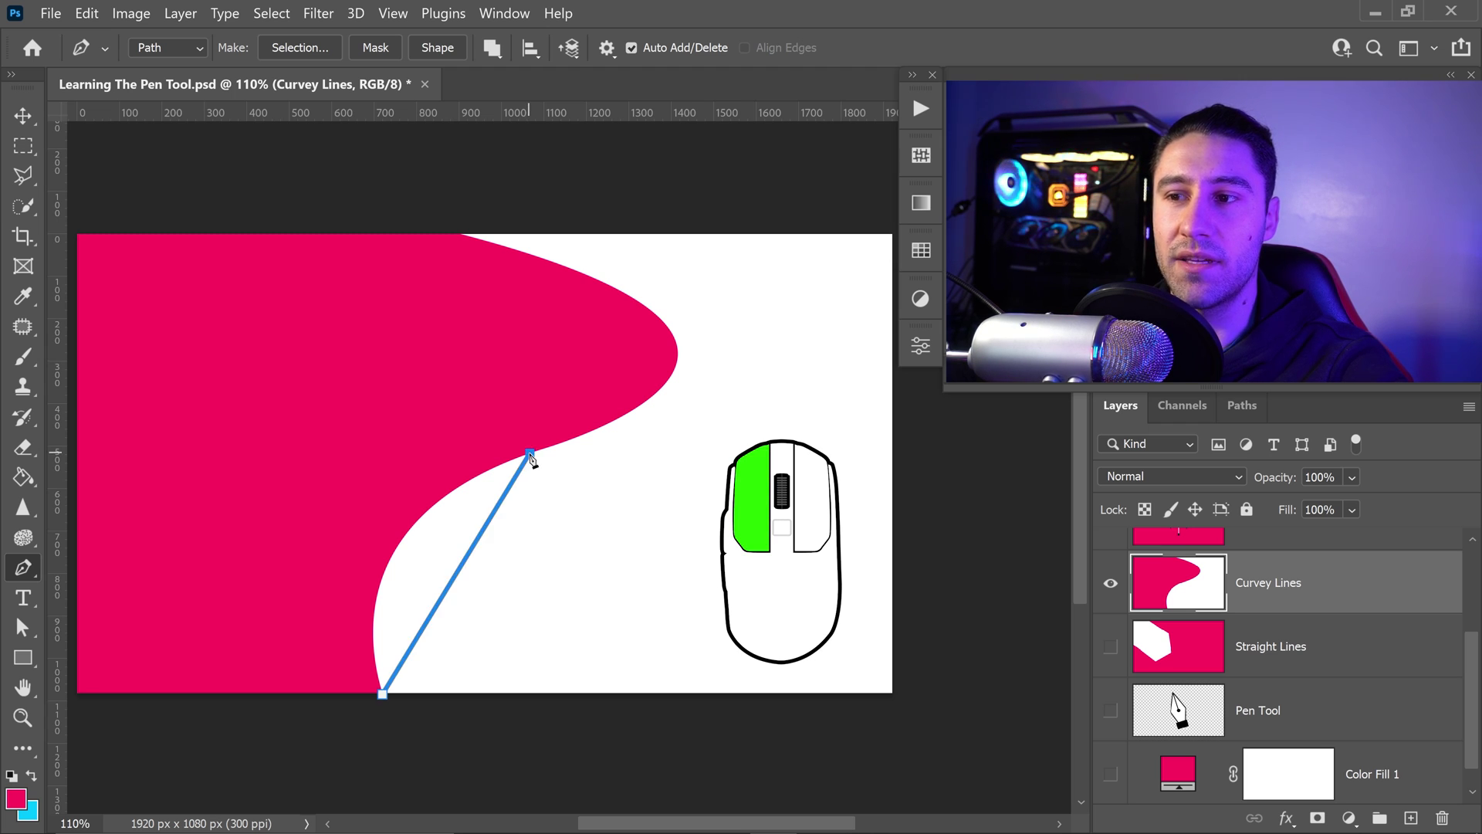
drag(531, 457, 745, 377)
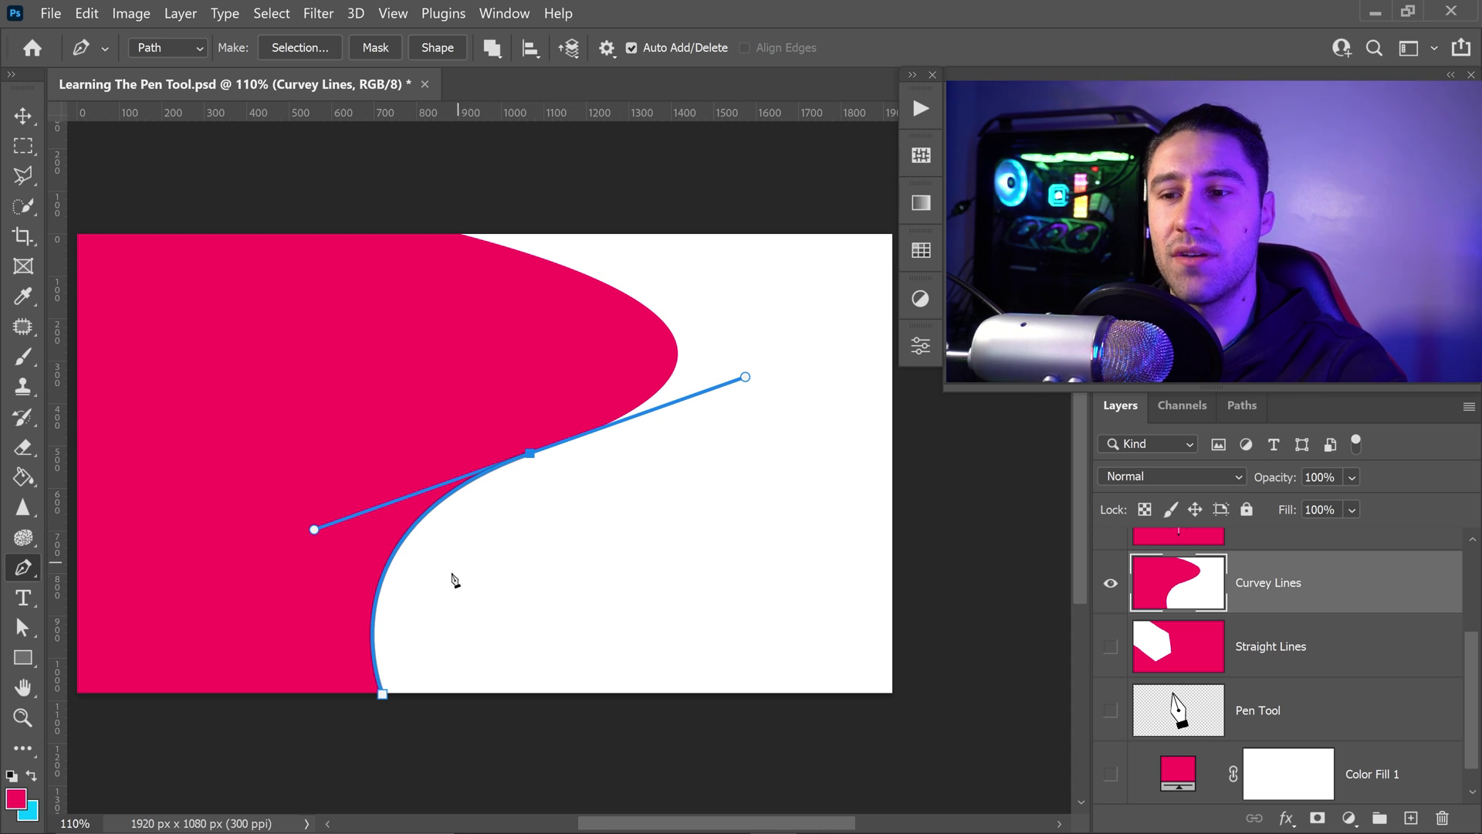
Try continuing the path to the upper side of the bulge and adding extra anchors along it, and undo back to the inflection anchor
click(625, 292)
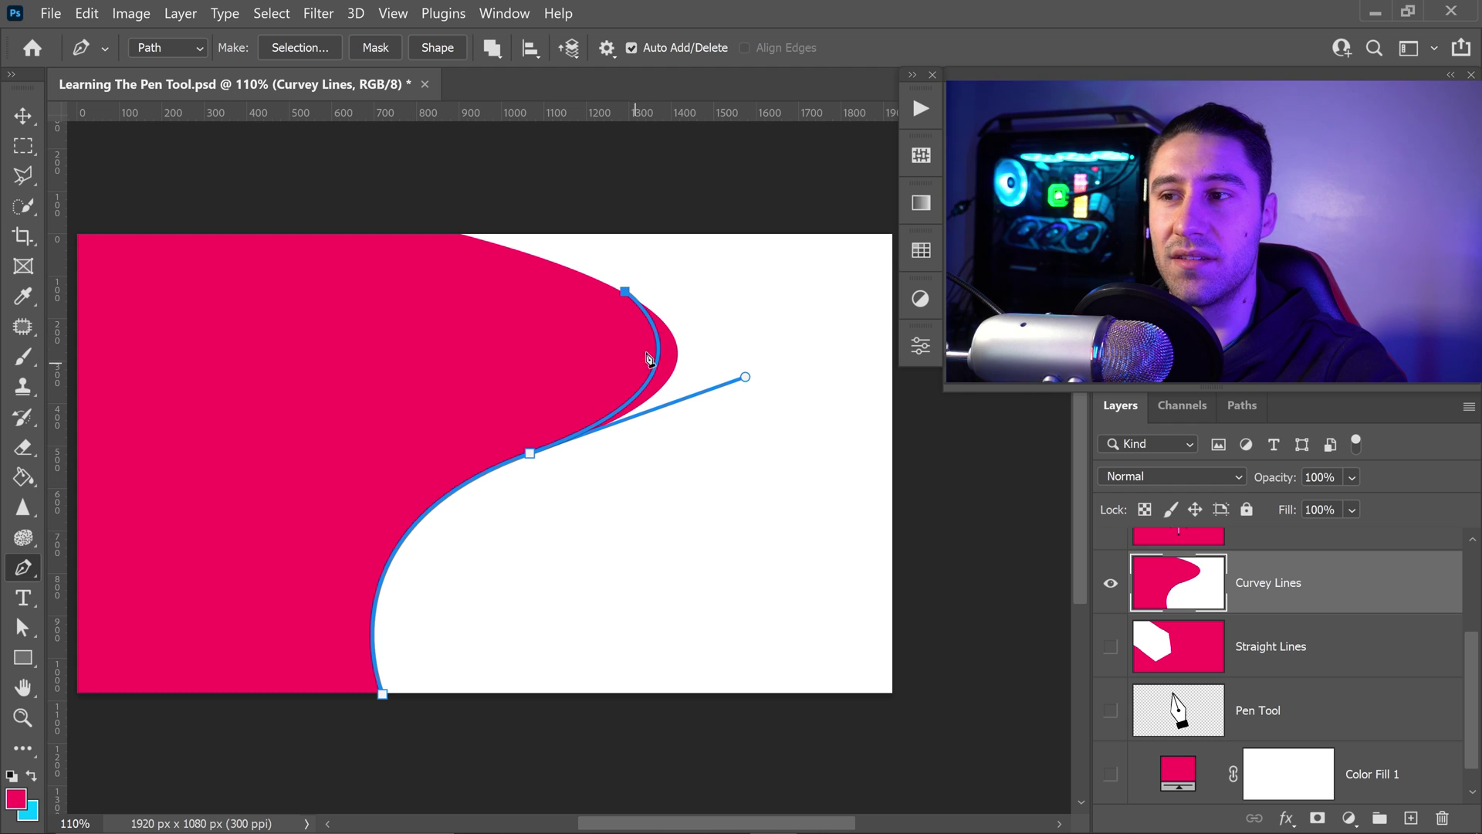
click(384, 572)
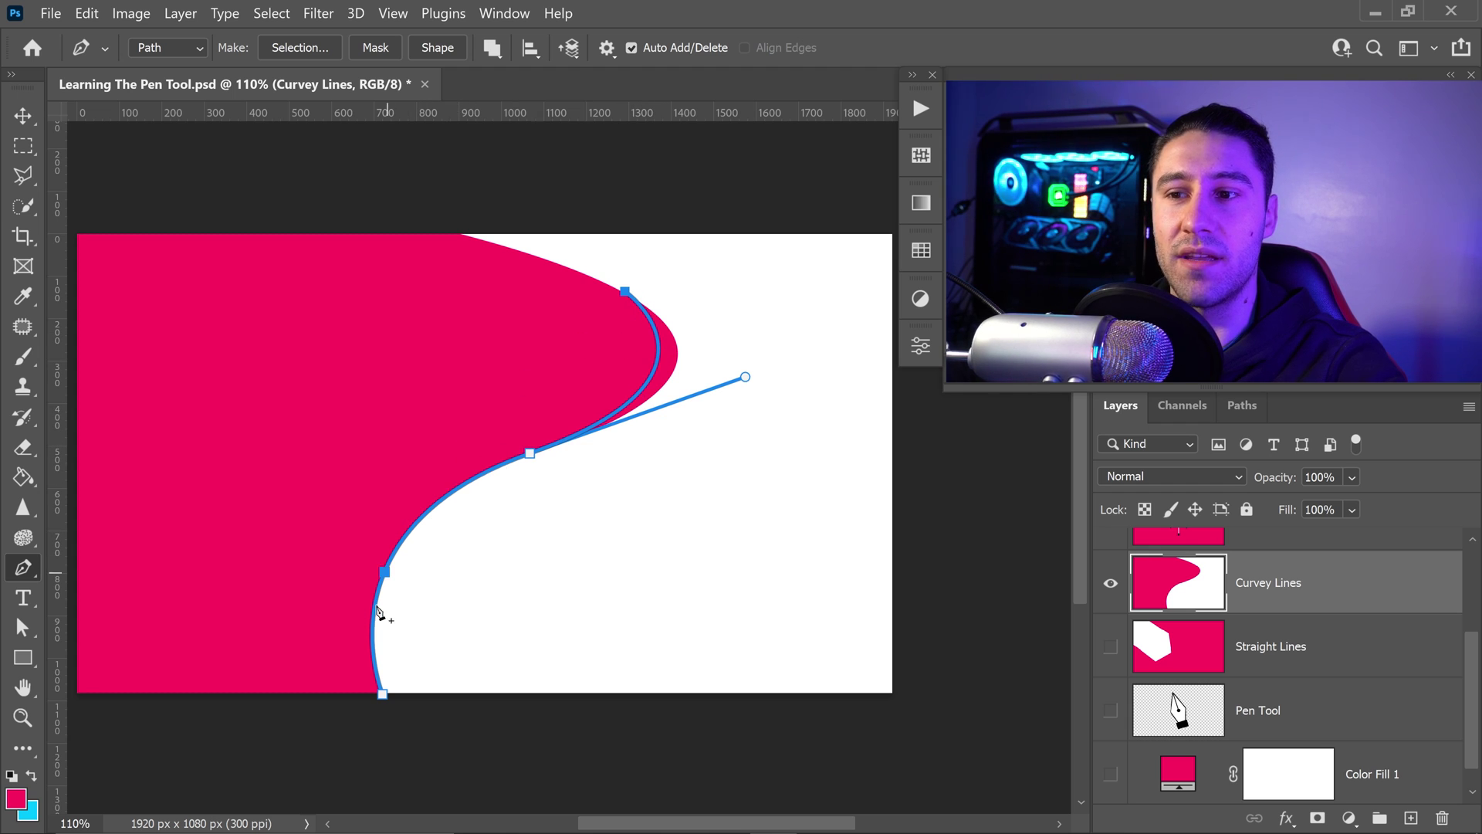
click(372, 621)
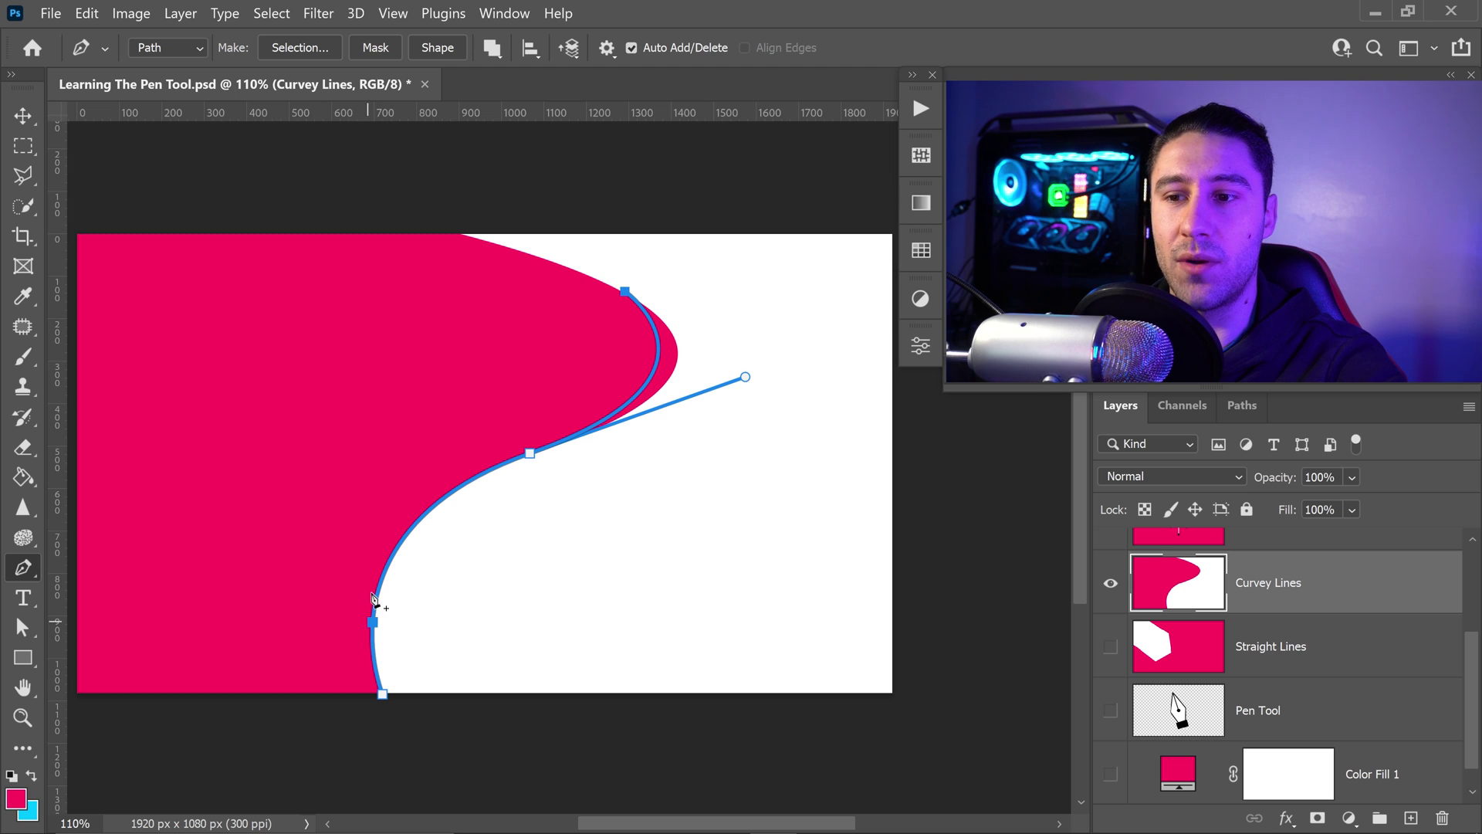
click(637, 302)
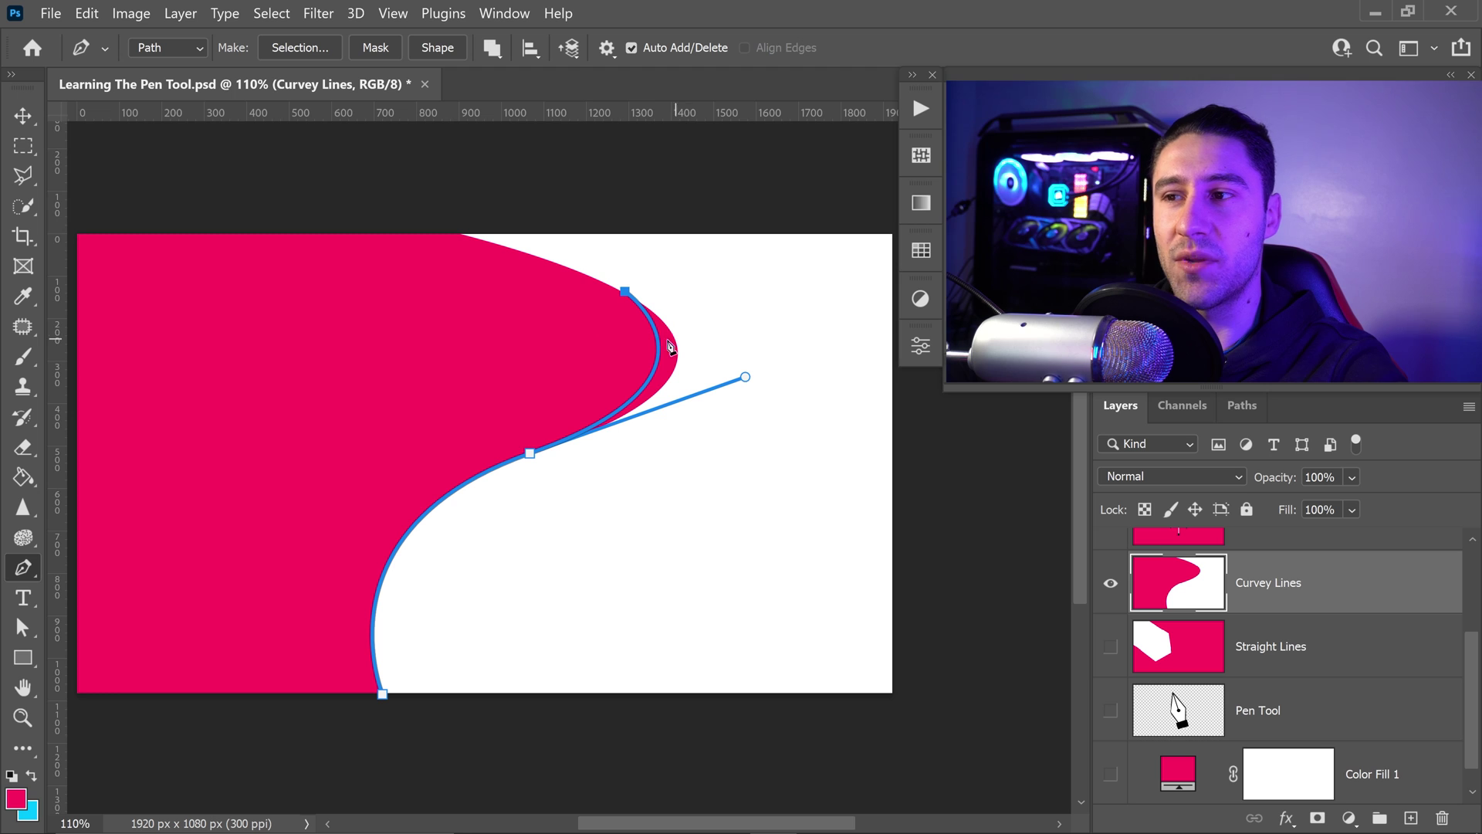
click(645, 310)
key(ctrl+z)
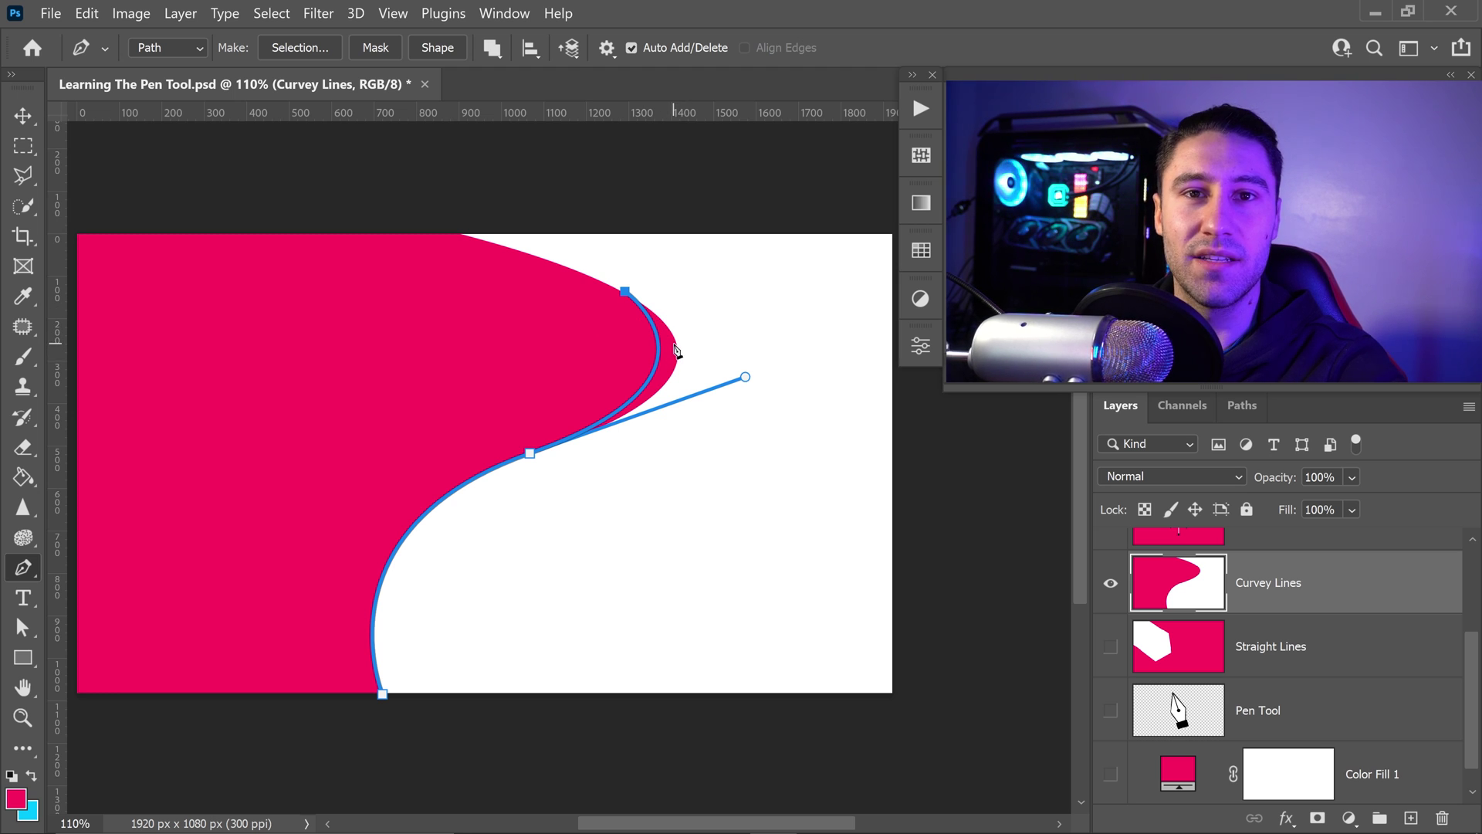
click(657, 356)
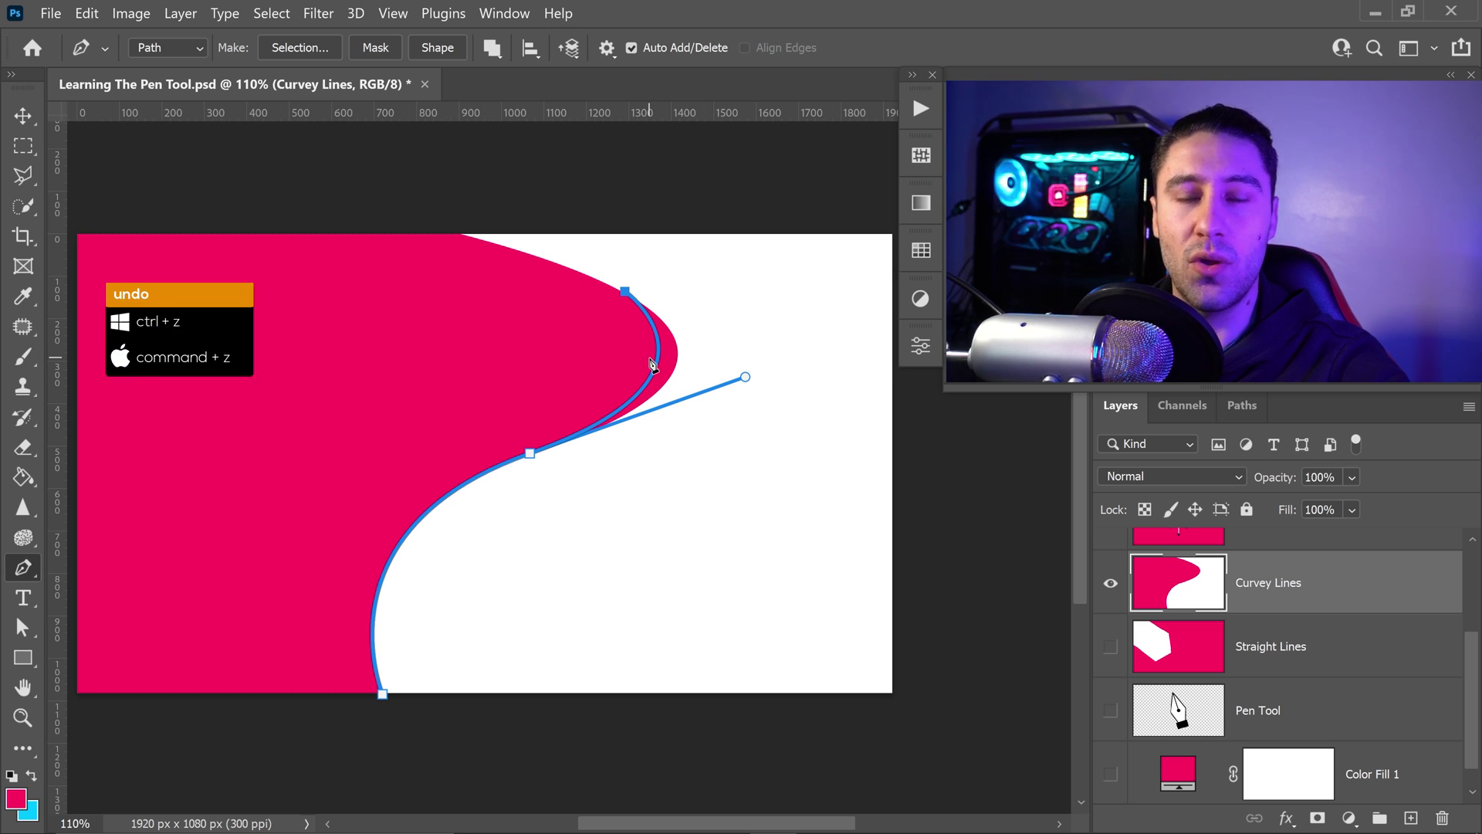
key(ctrl+z)
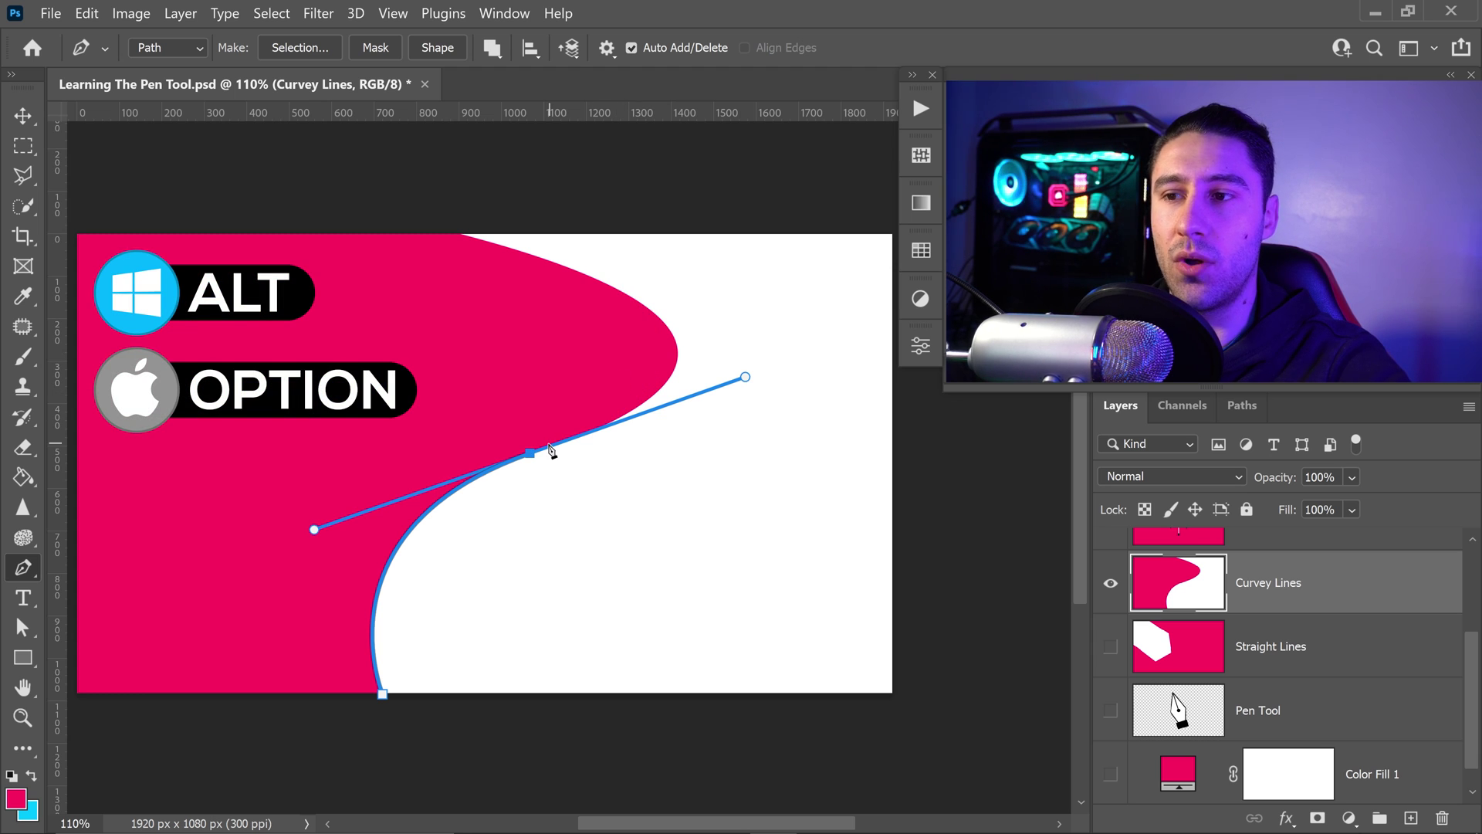
Remove the outgoing direction handle from the anchor at the inflection point, keeping the traced lower curve
key(alt)
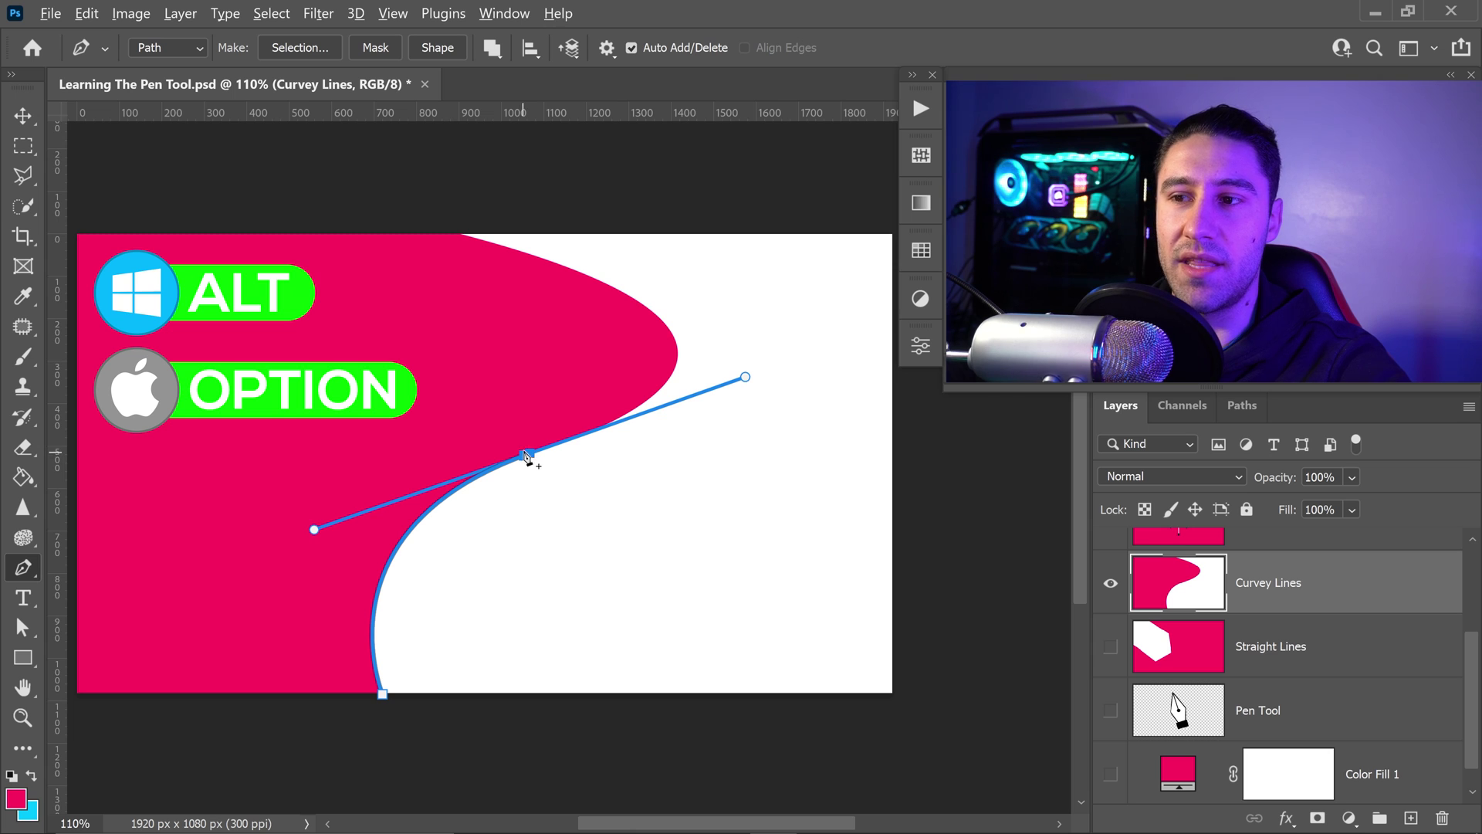
alt+click(531, 456)
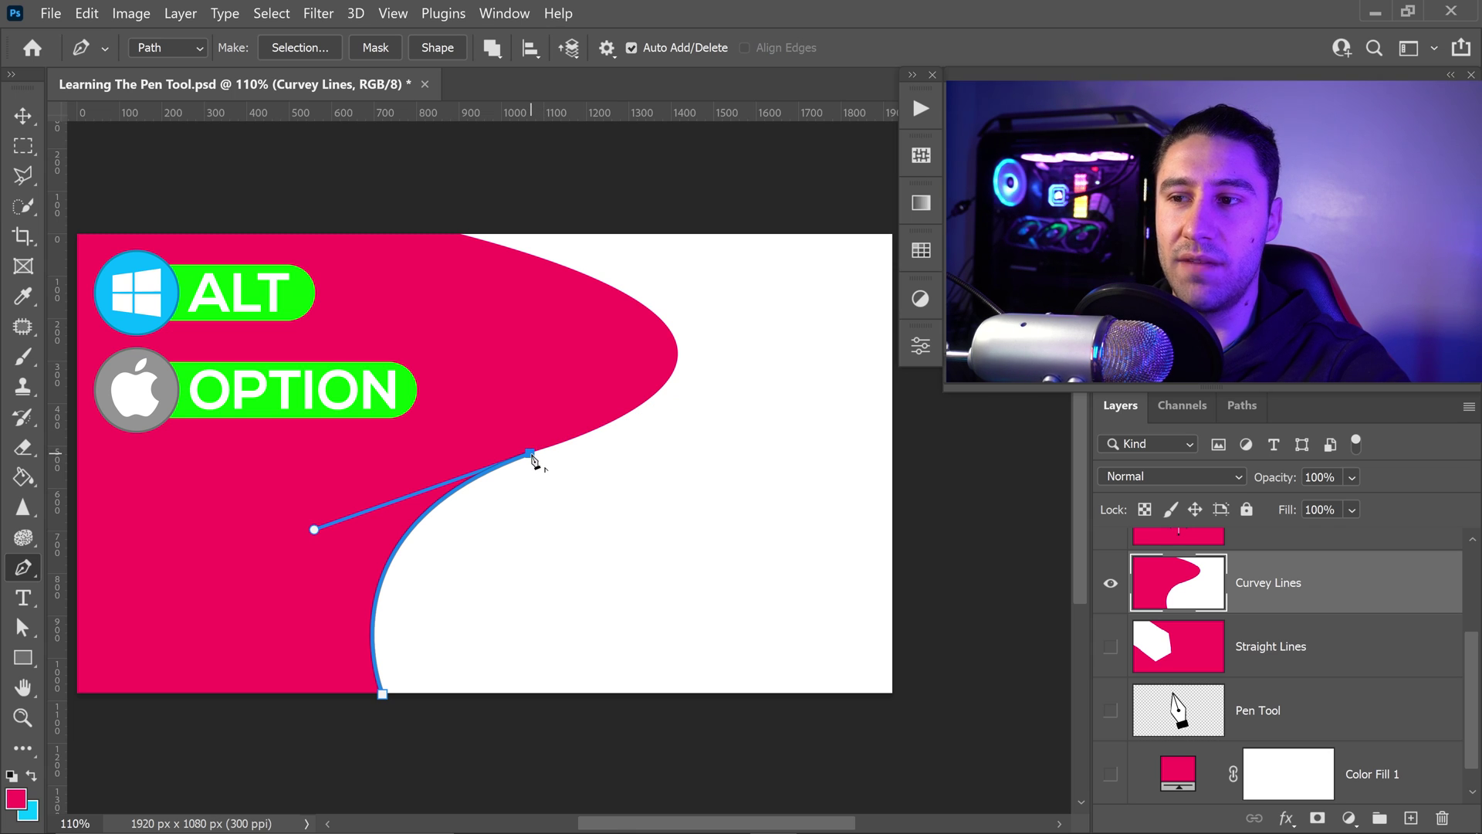
Try a short straight segment from the inflection anchor to the bulge's lower edge, and undo it
click(646, 401)
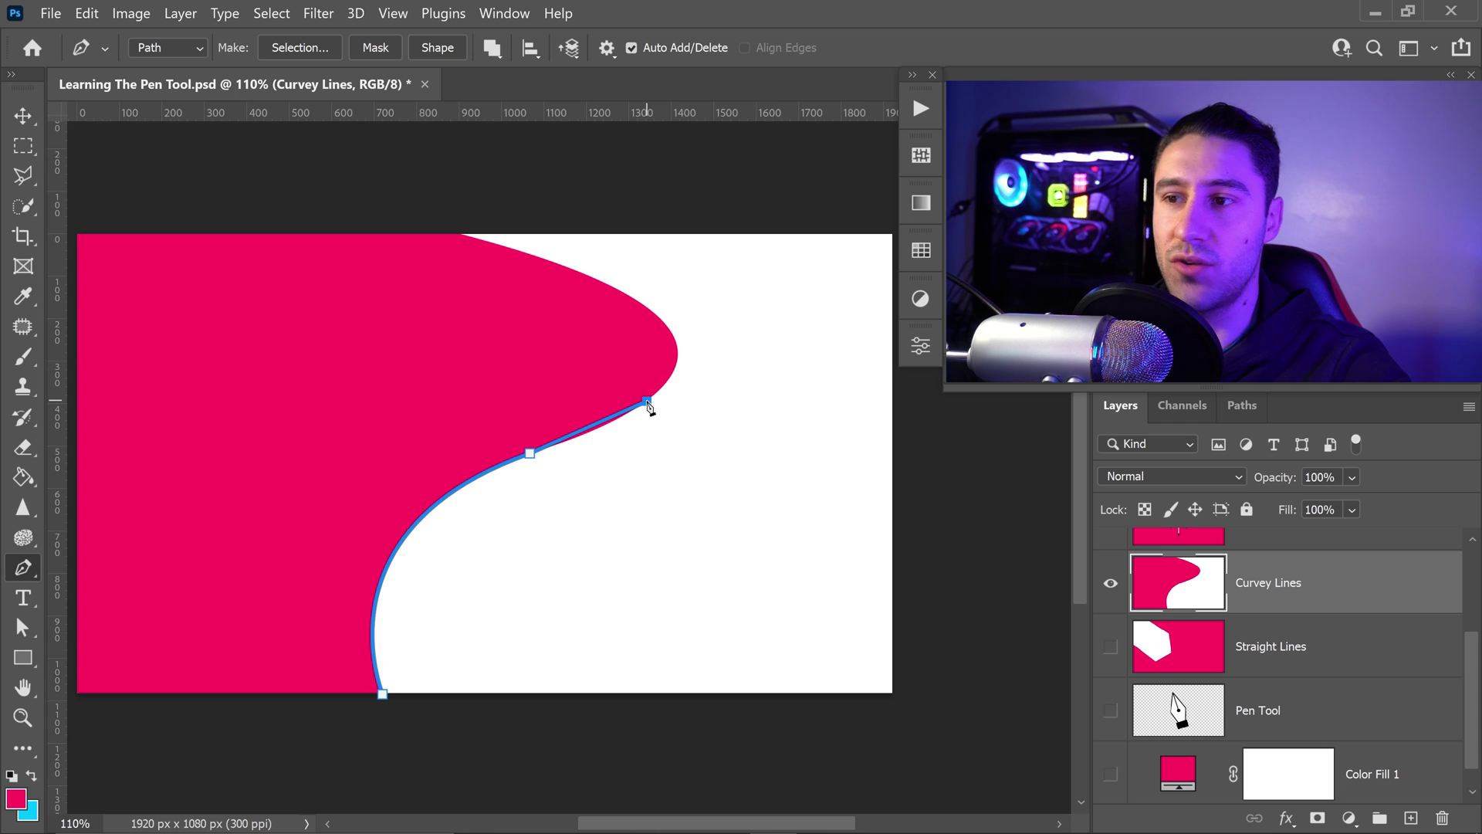
key(z)
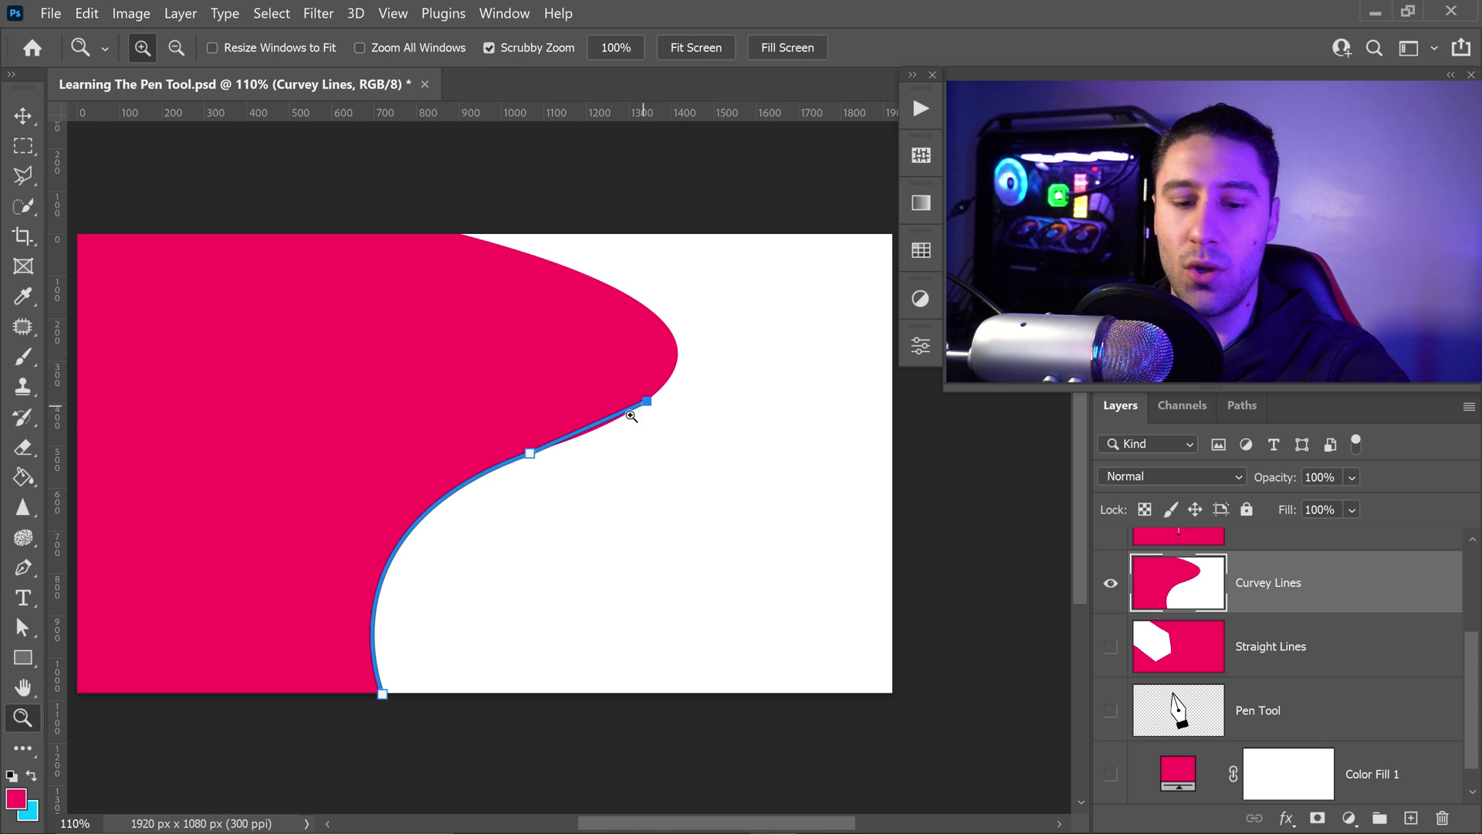
key(ctrl+z)
Trace around the bulge to its upper side with a smooth curve, remove the outgoing handle, and continue curving to the canvas's top edge
click(23, 567)
drag(598, 278, 383, 180)
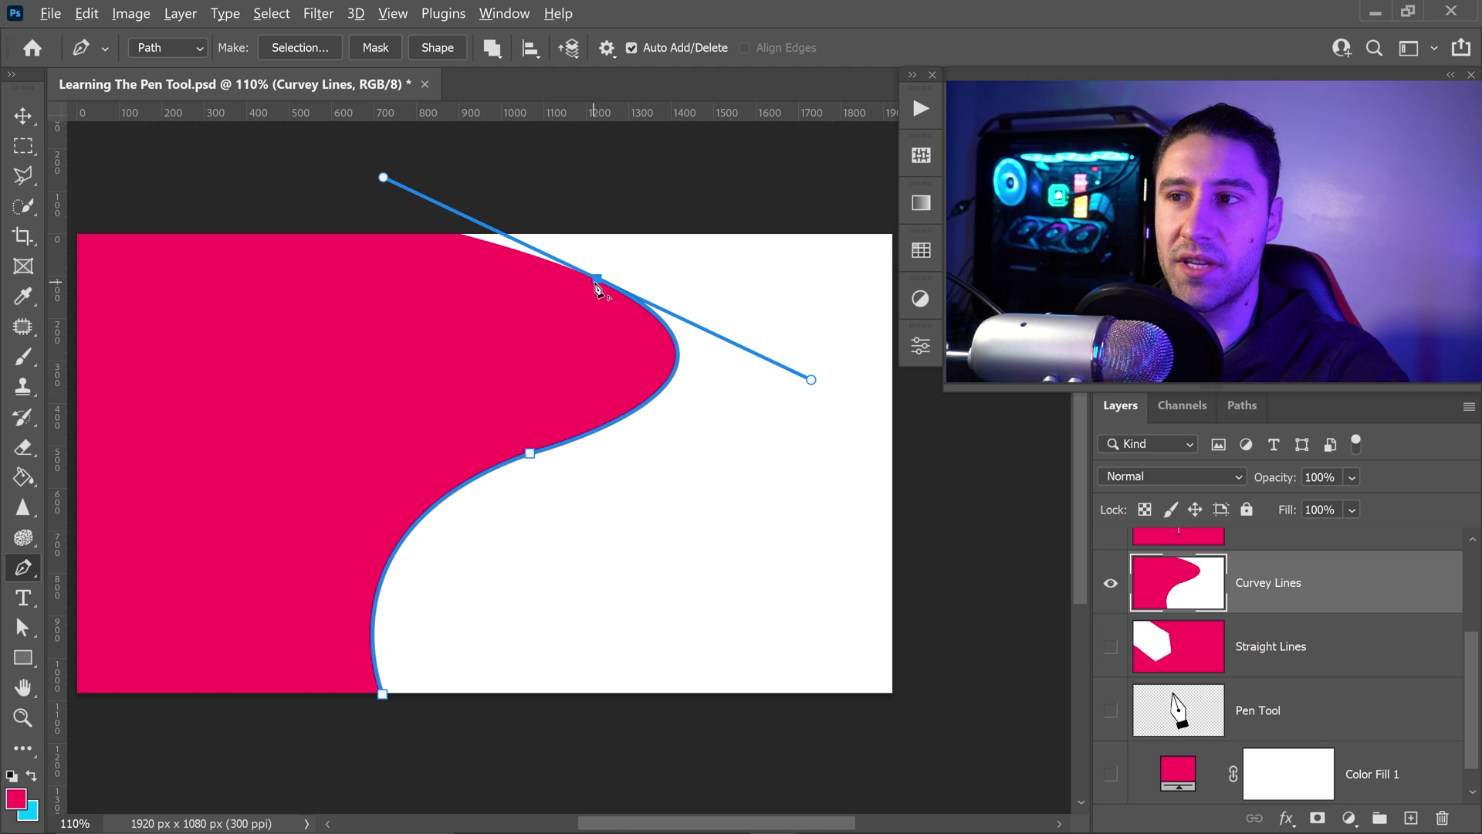
alt+click(597, 279)
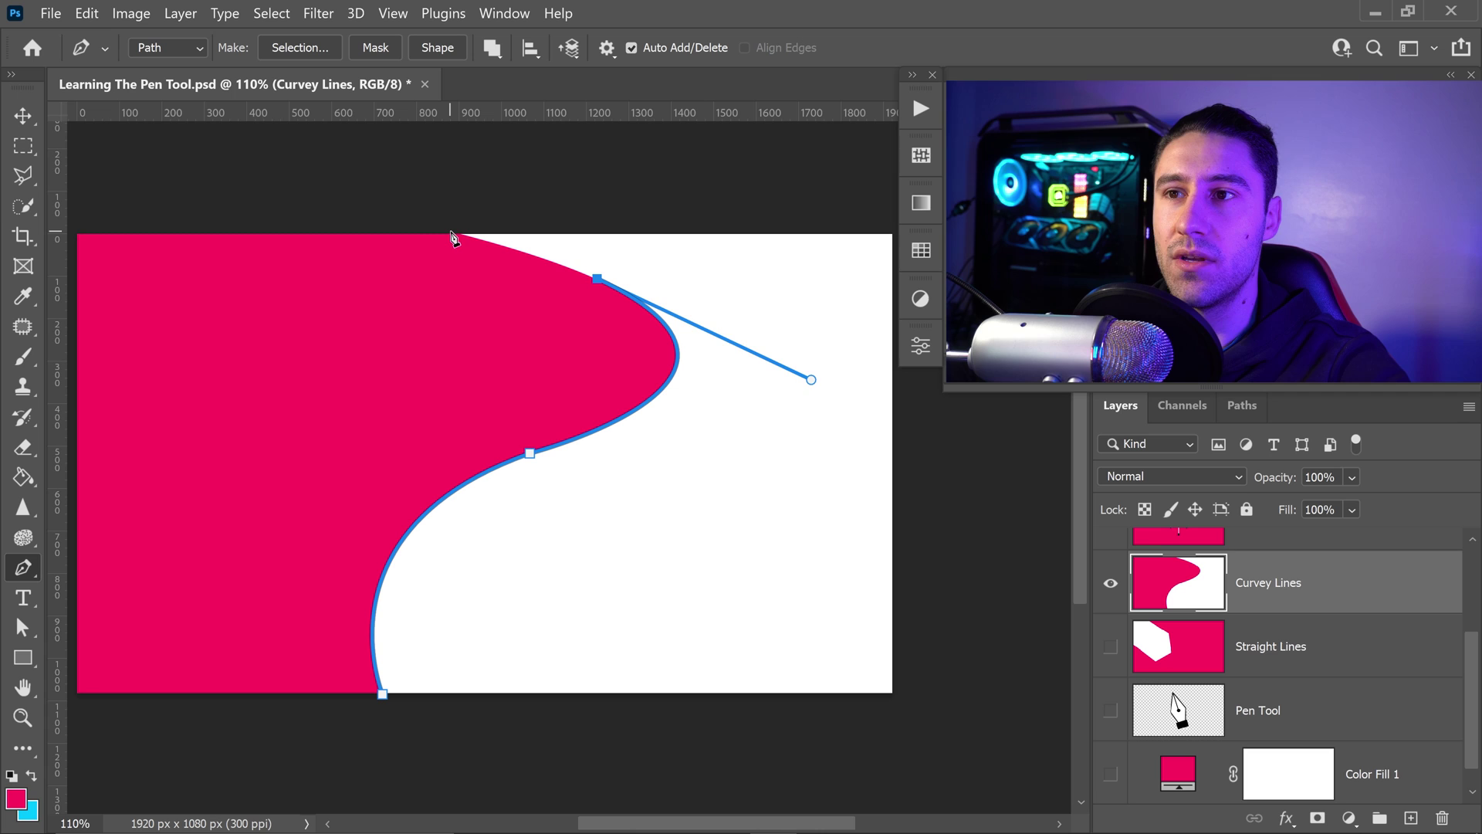
drag(450, 231, 351, 207)
Close the path with straight segments running outside the canvas around the white area, and try to make a mask from it
drag(450, 230, 469, 178)
click(650, 160)
click(890, 184)
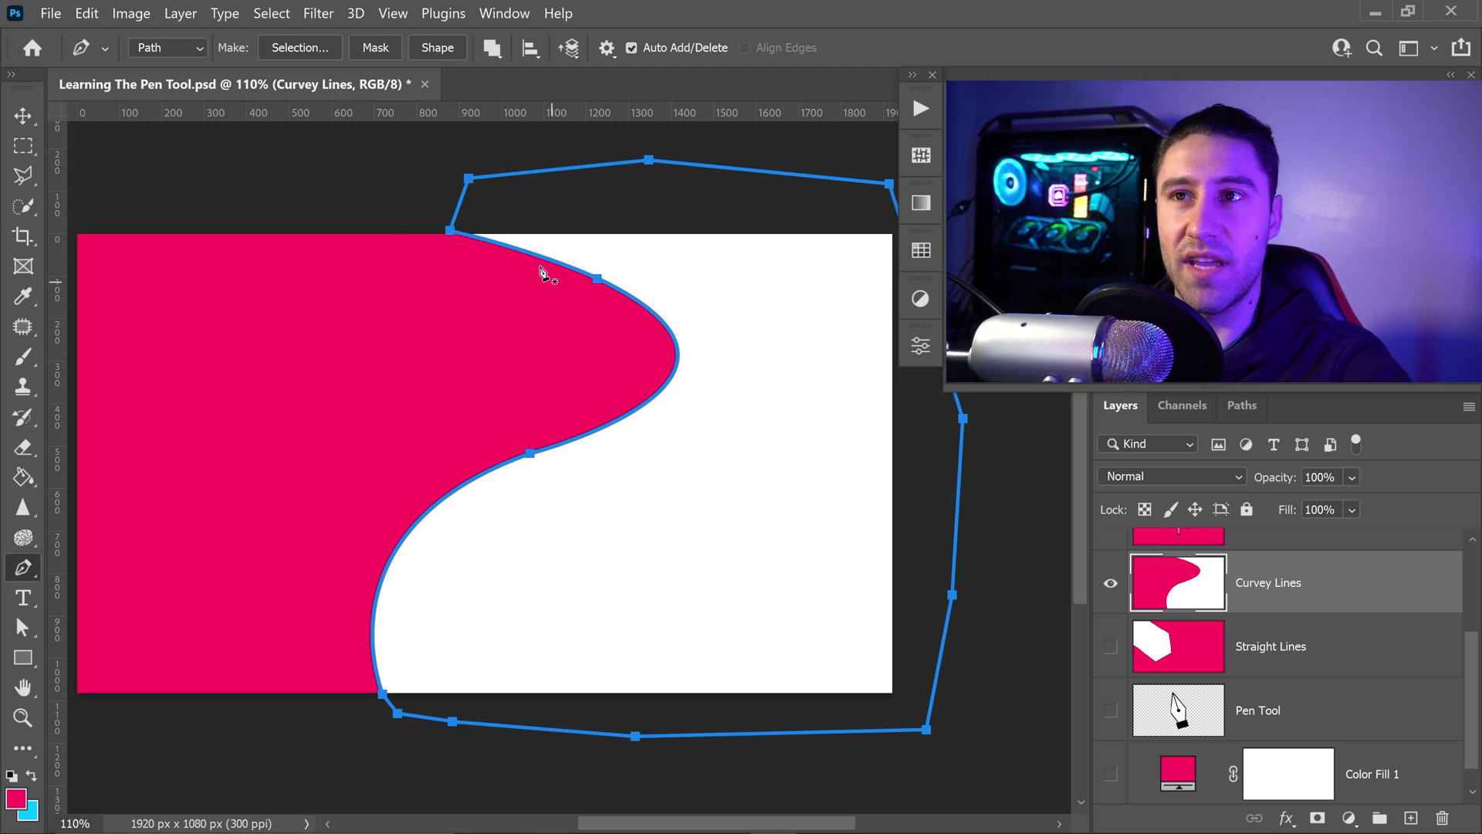
click(386, 48)
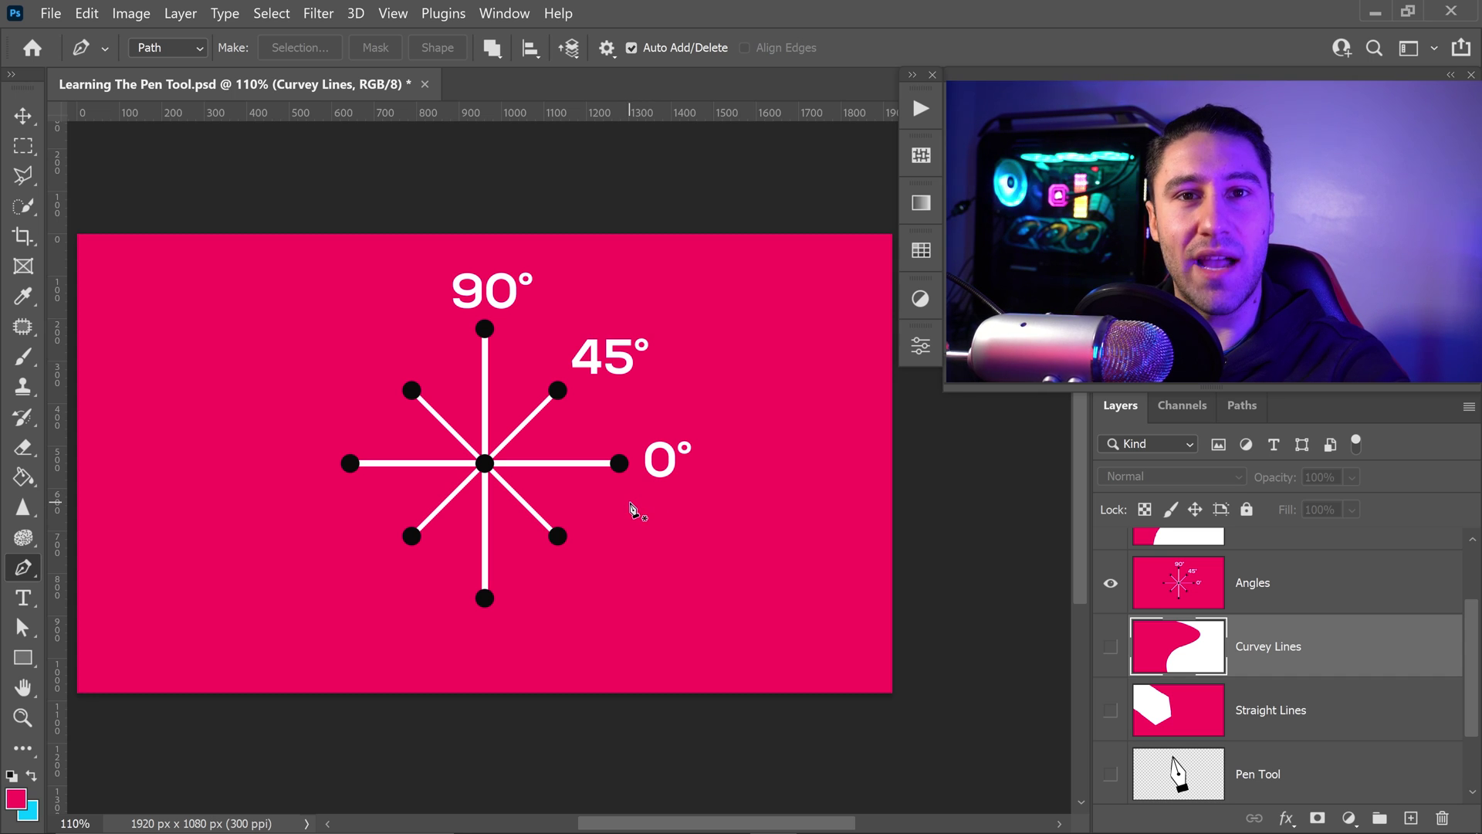
Try angle-constrained straight segments from the centre of the angle guide to its 90°, 45°, 0° and lower dots, undoing each one
click(484, 464)
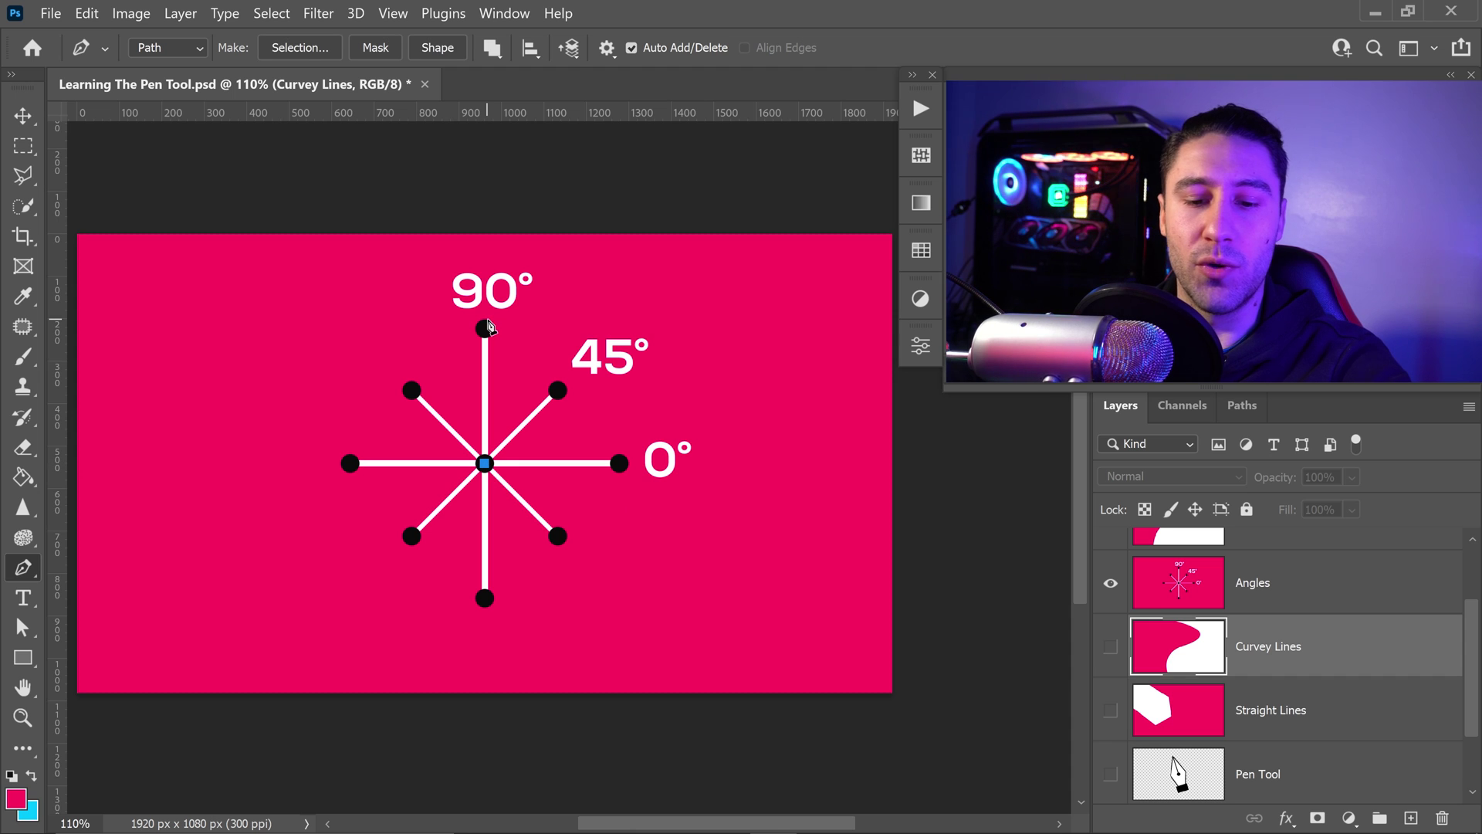
shift+click(485, 330)
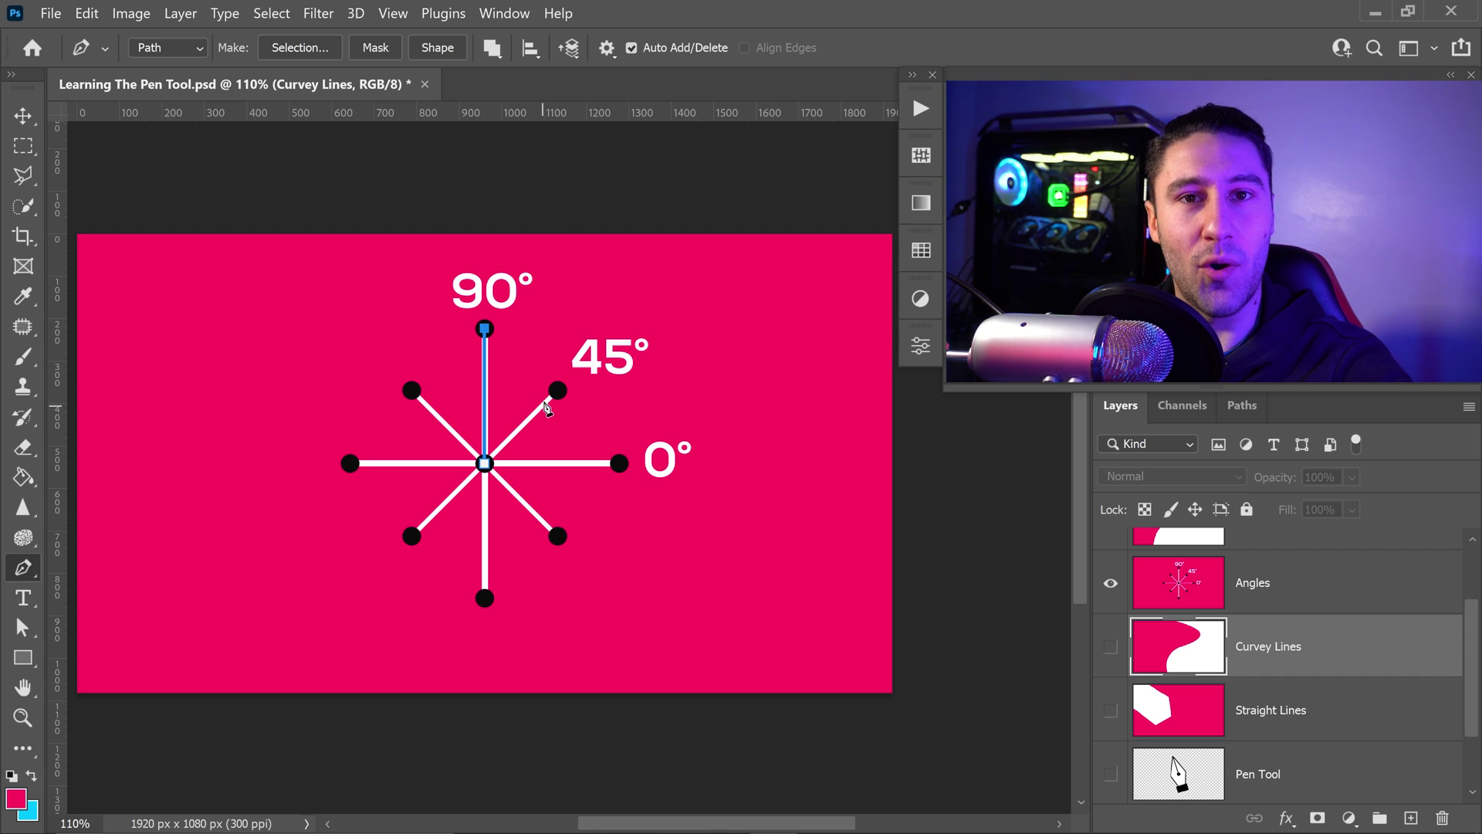
key(ctrl+z)
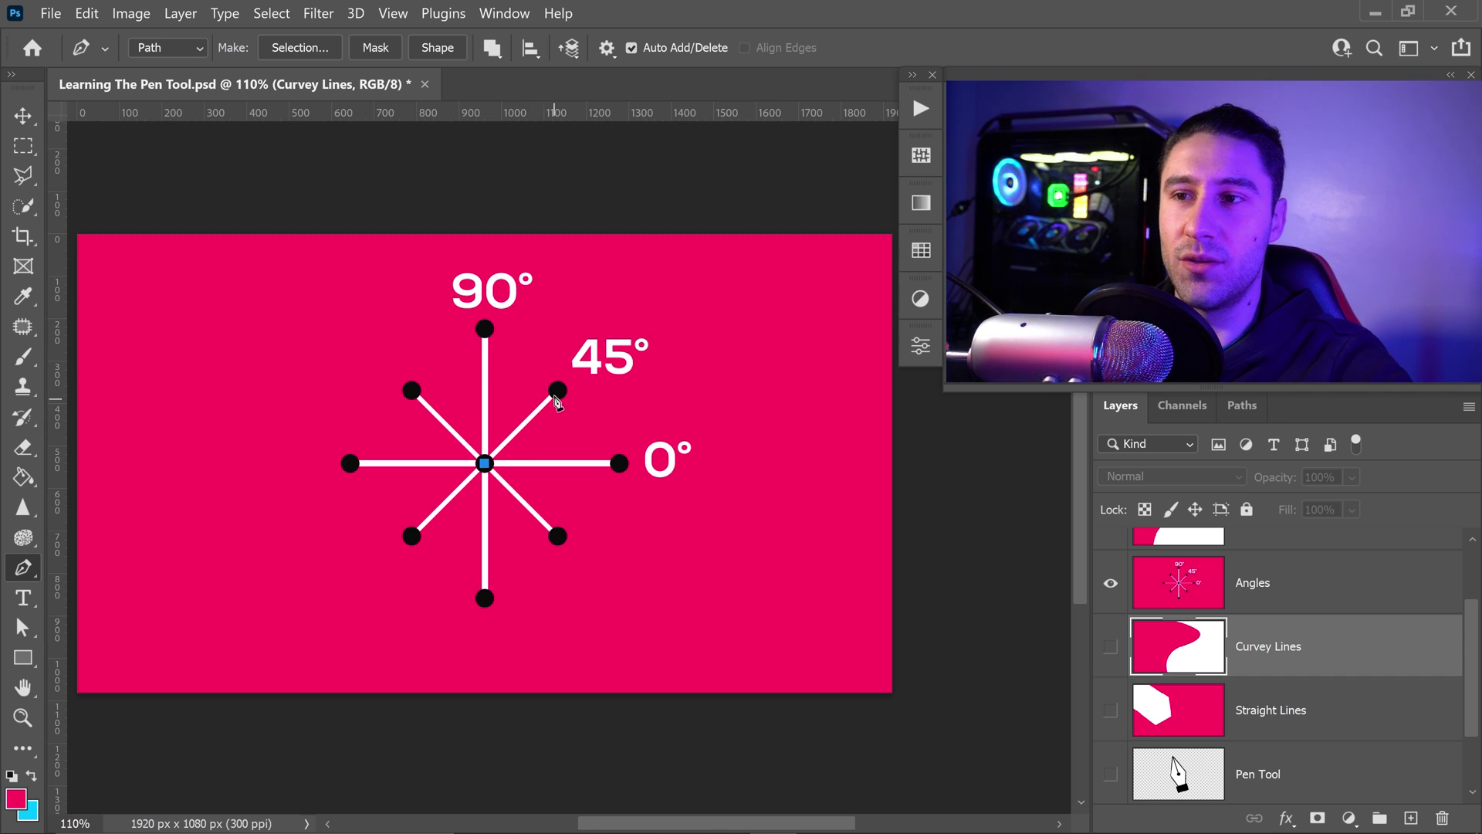
click(557, 391)
key(ctrl+z)
click(619, 463)
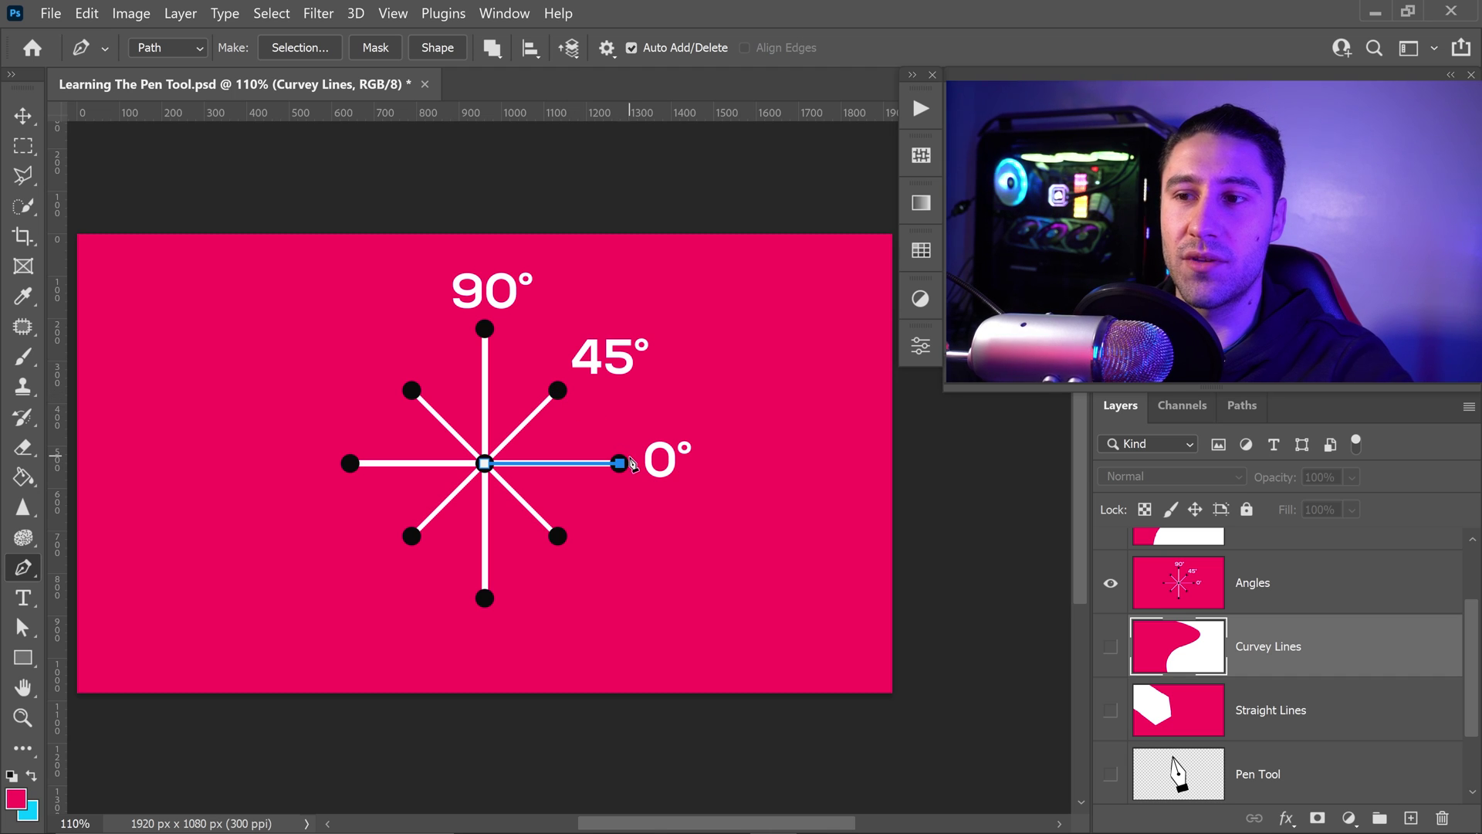
key(ctrl+z)
click(557, 536)
key(ctrl+z)
click(485, 599)
key(ctrl+z)
click(412, 538)
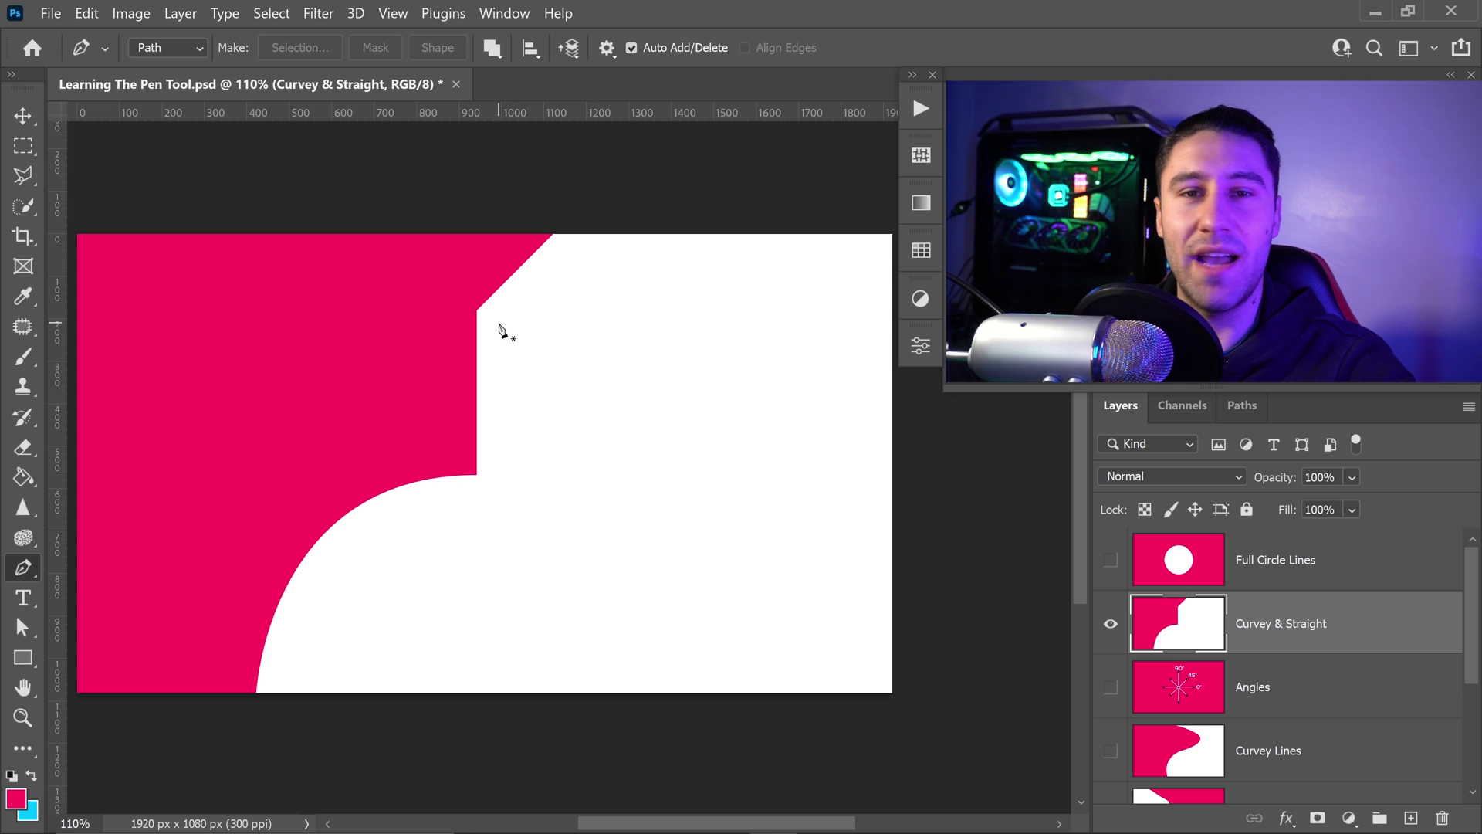
On the Curvey & Straight layer, trace the lower arc with one curved segment, and continue with straight vertical and diagonal segments to the canvas's top edge
click(256, 693)
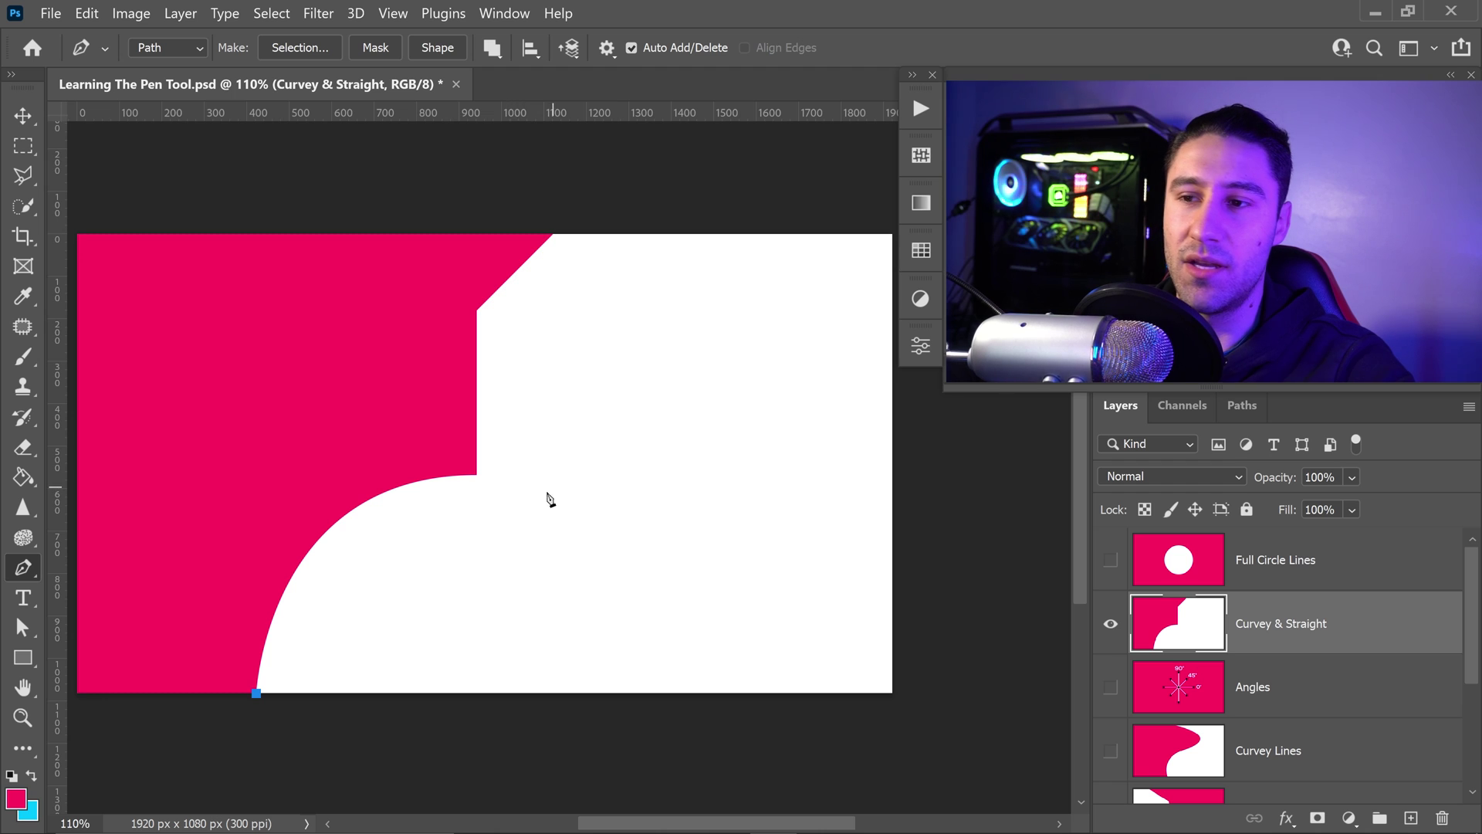
click(476, 475)
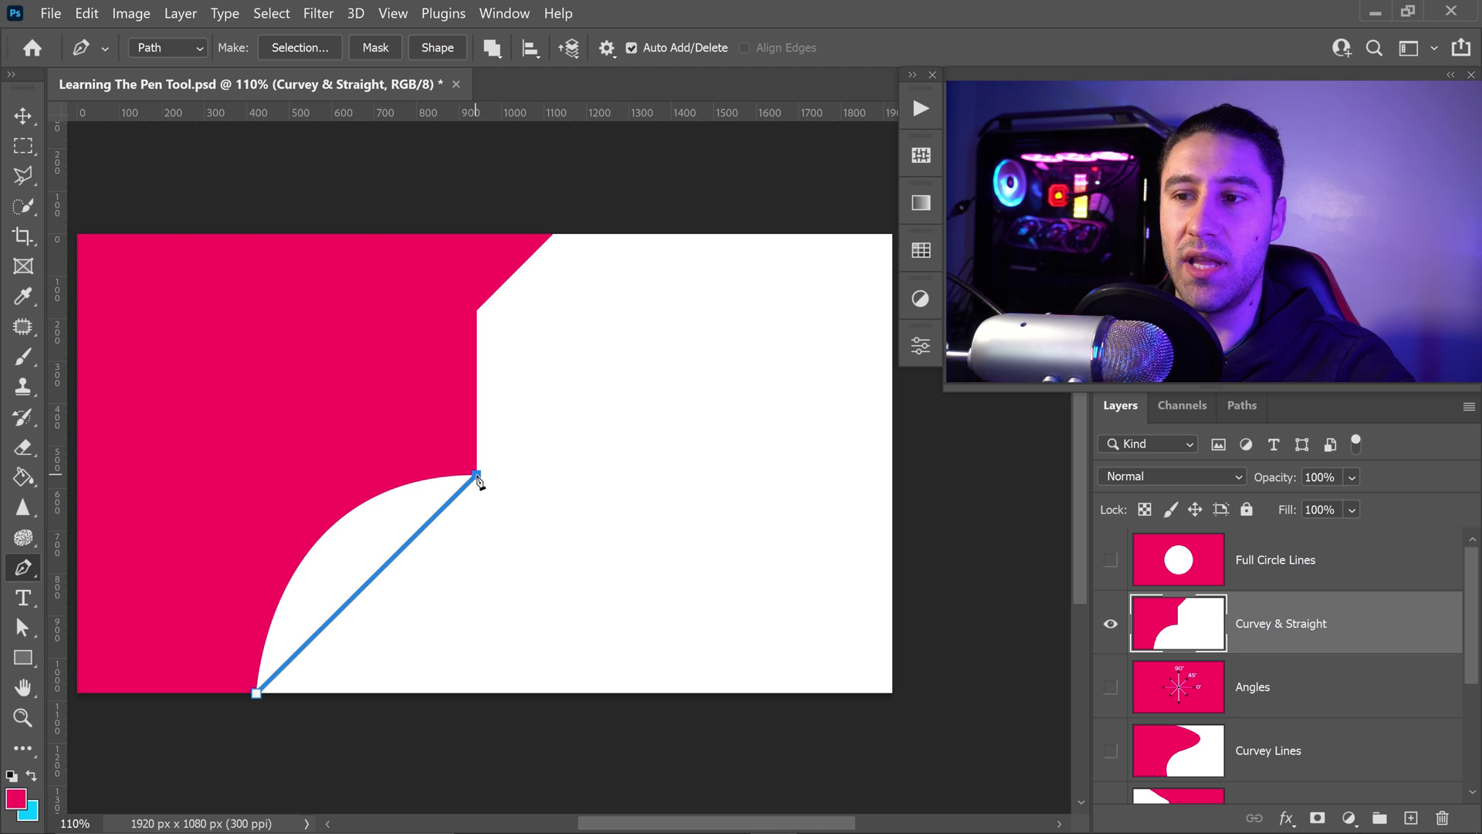
drag(478, 480, 571, 394)
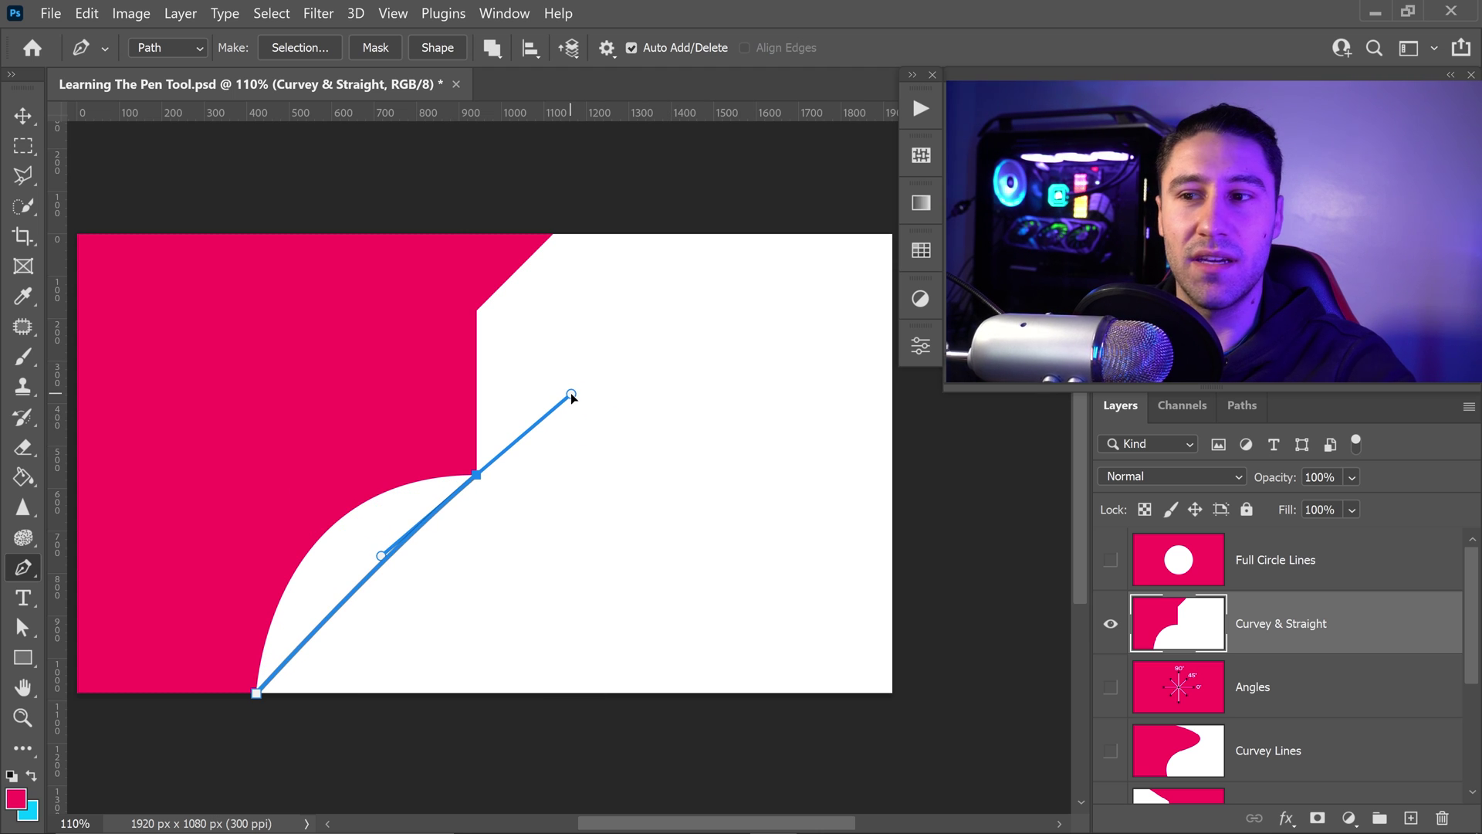
drag(571, 396, 685, 489)
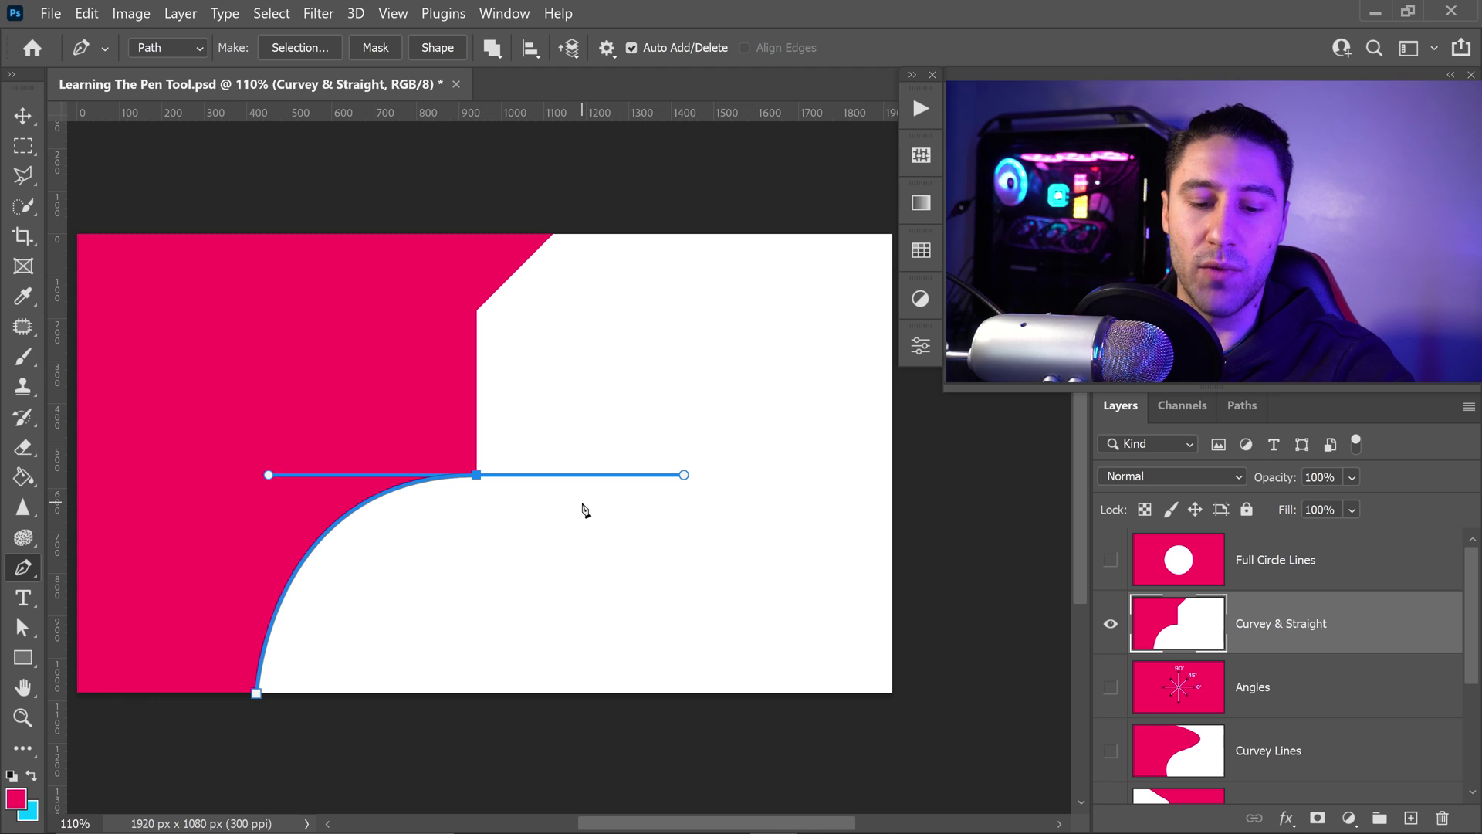
alt+click(477, 475)
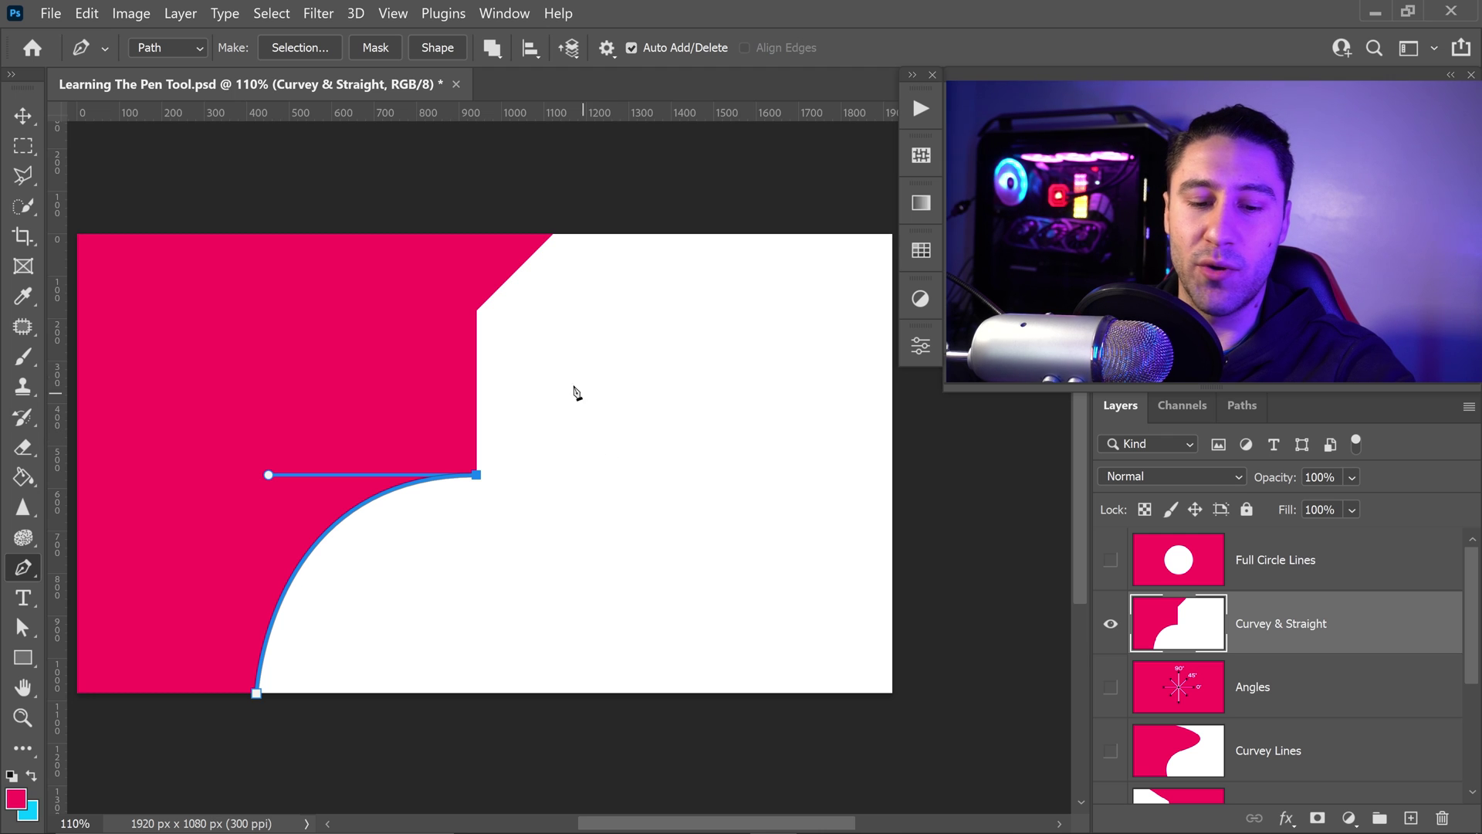
click(477, 311)
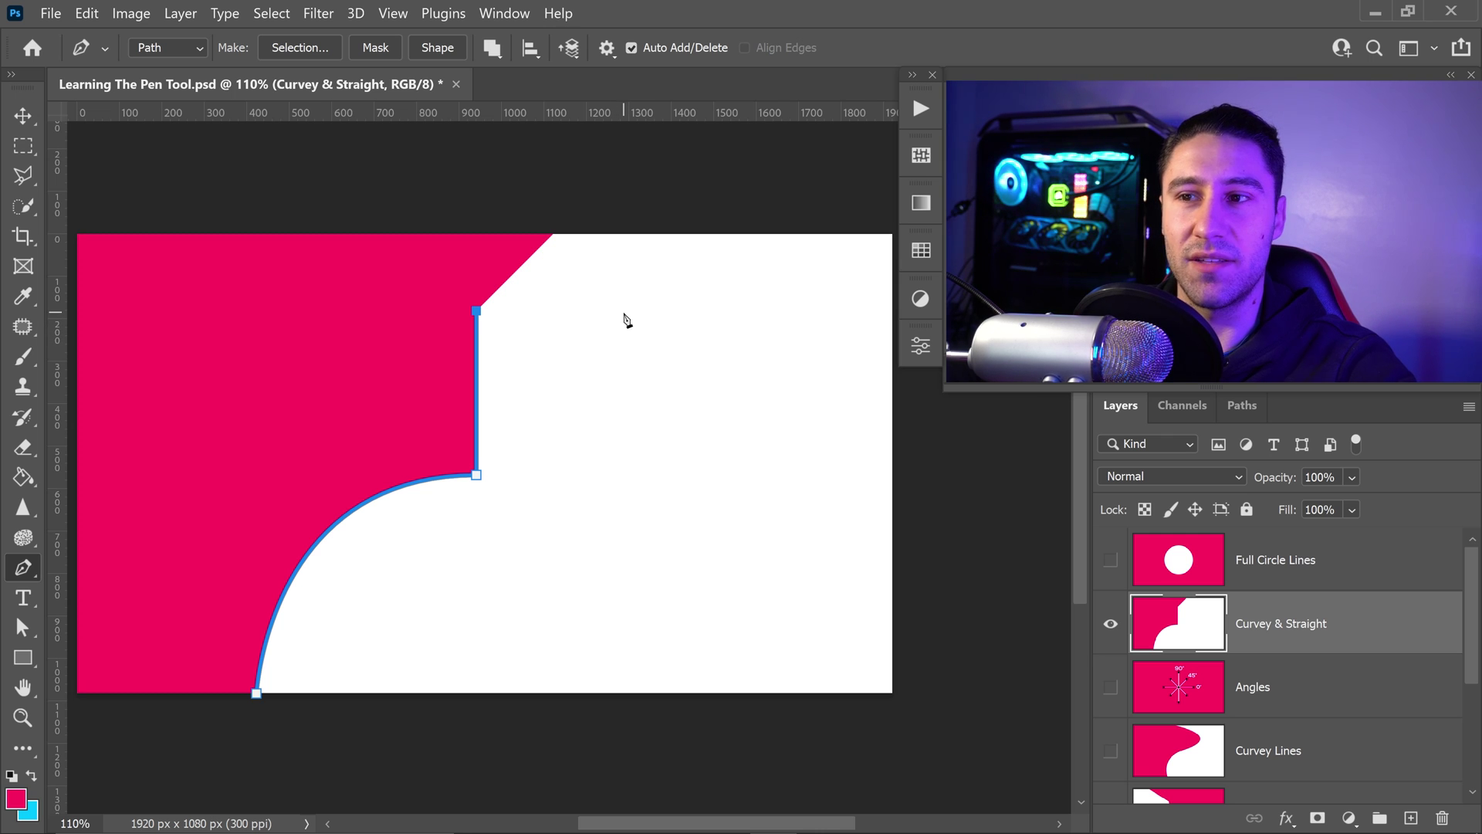
click(557, 230)
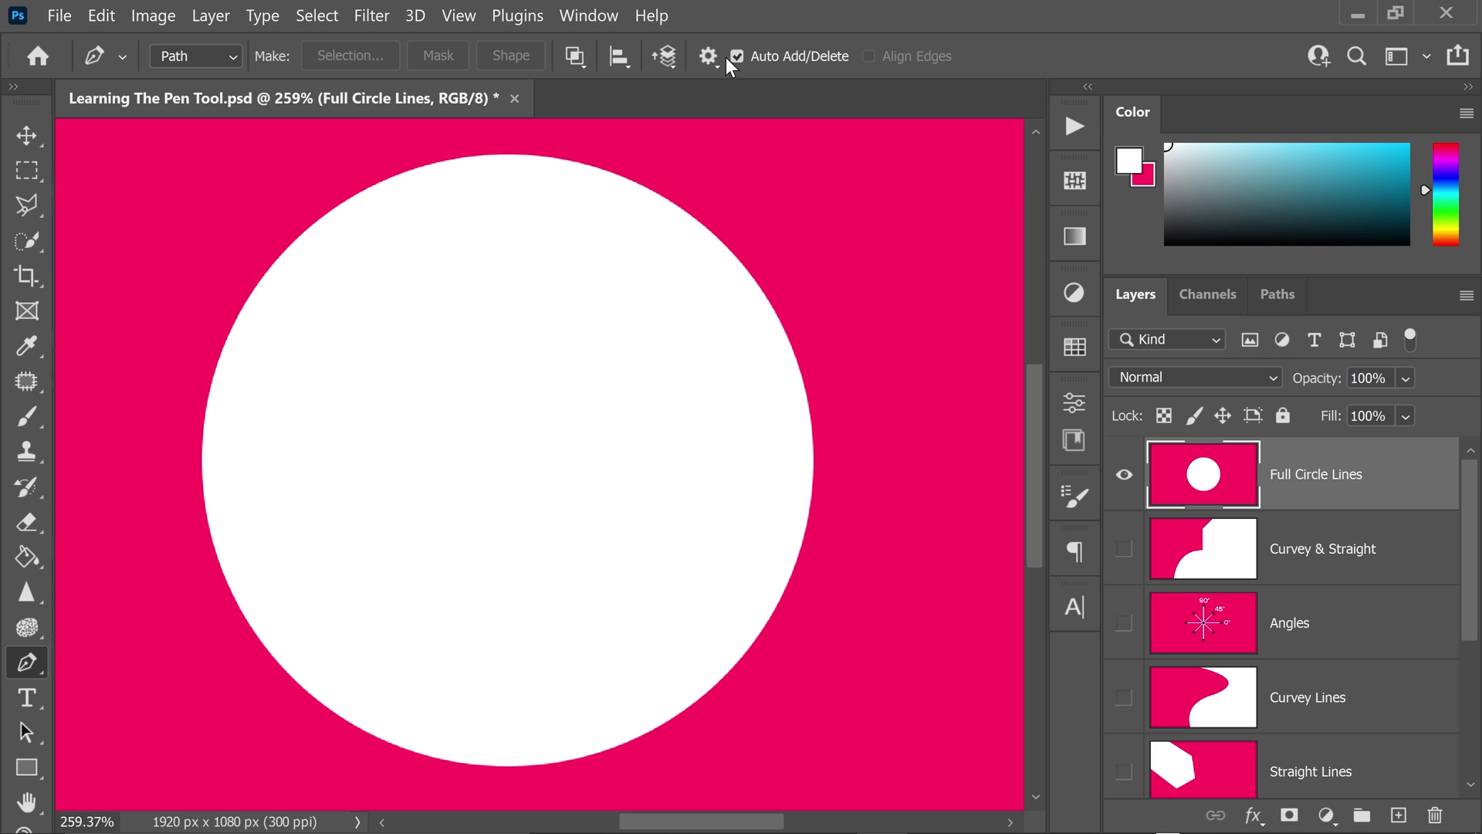
Set the path thickness in the Pen tool's path options to 0.5 px
click(717, 60)
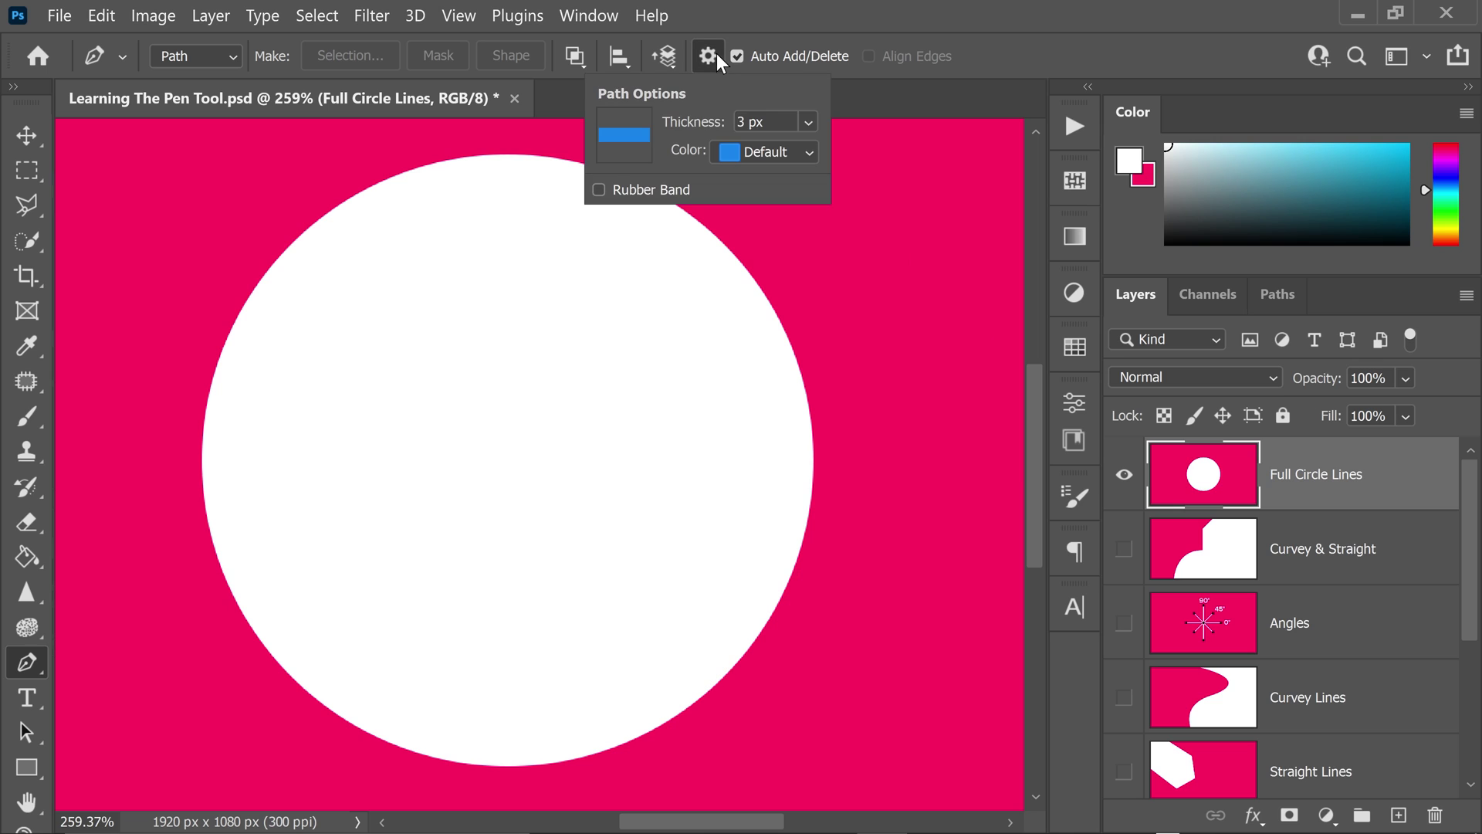
click(808, 122)
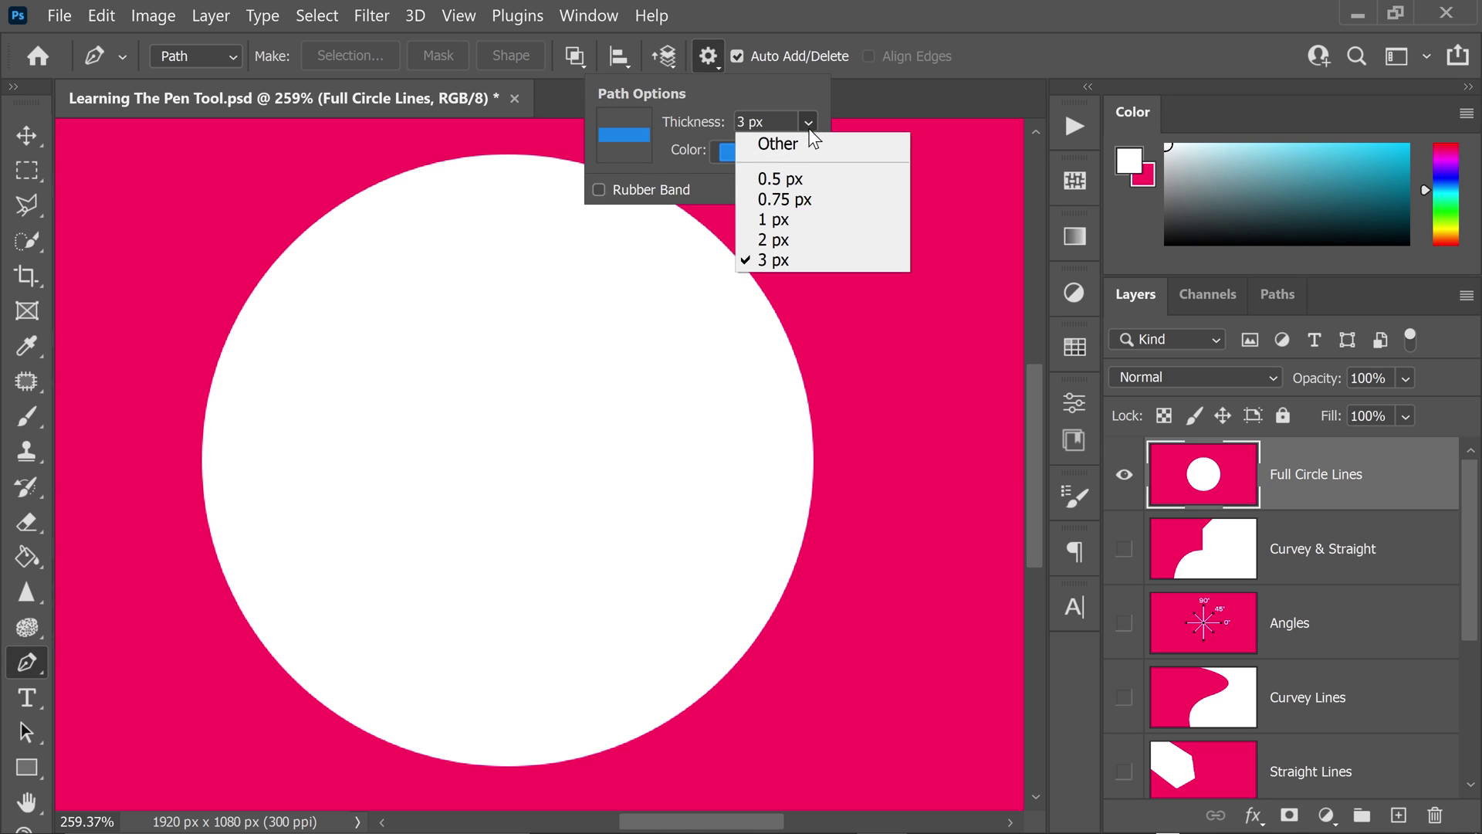
click(801, 179)
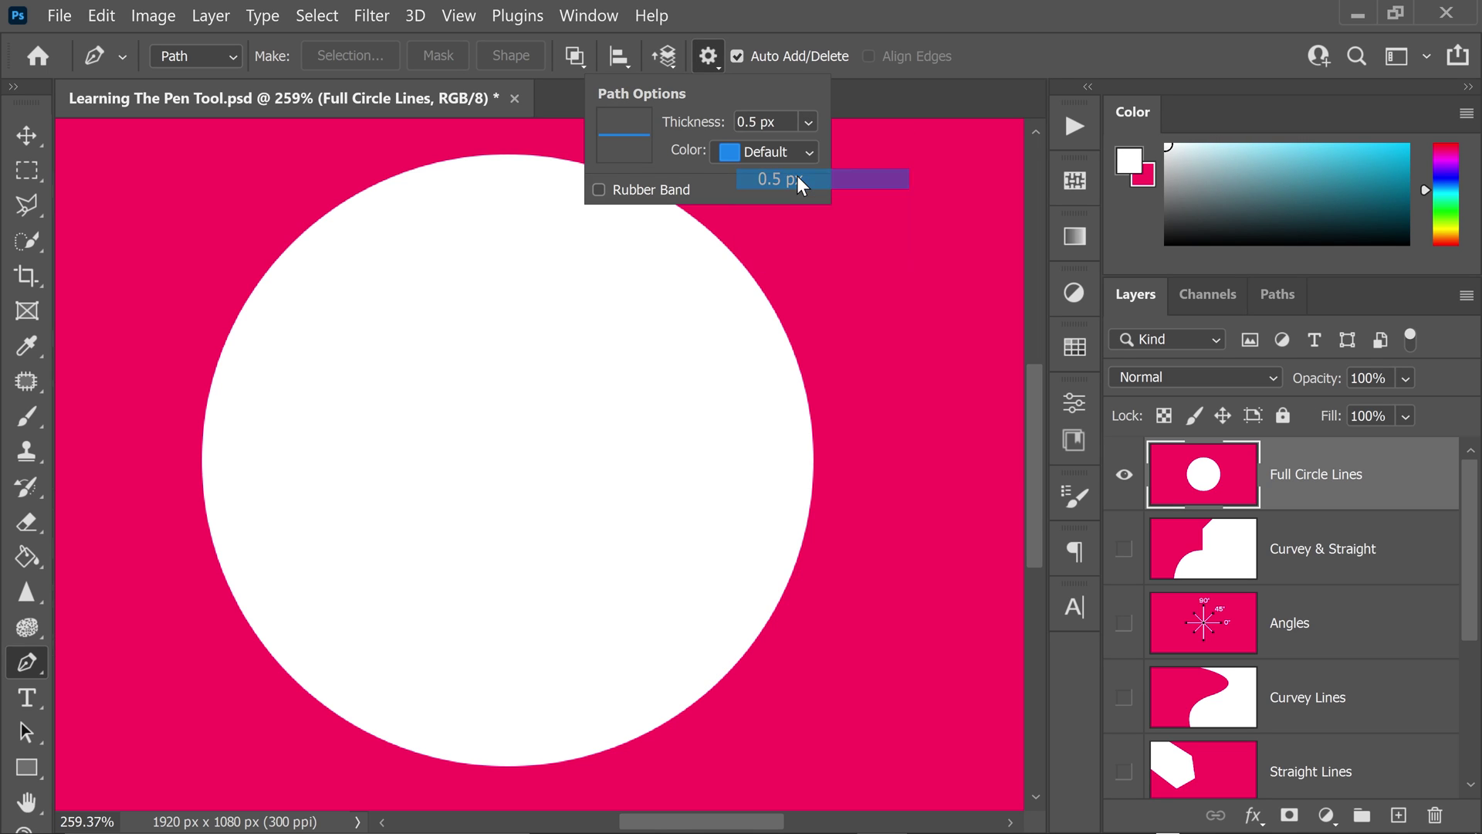
click(708, 57)
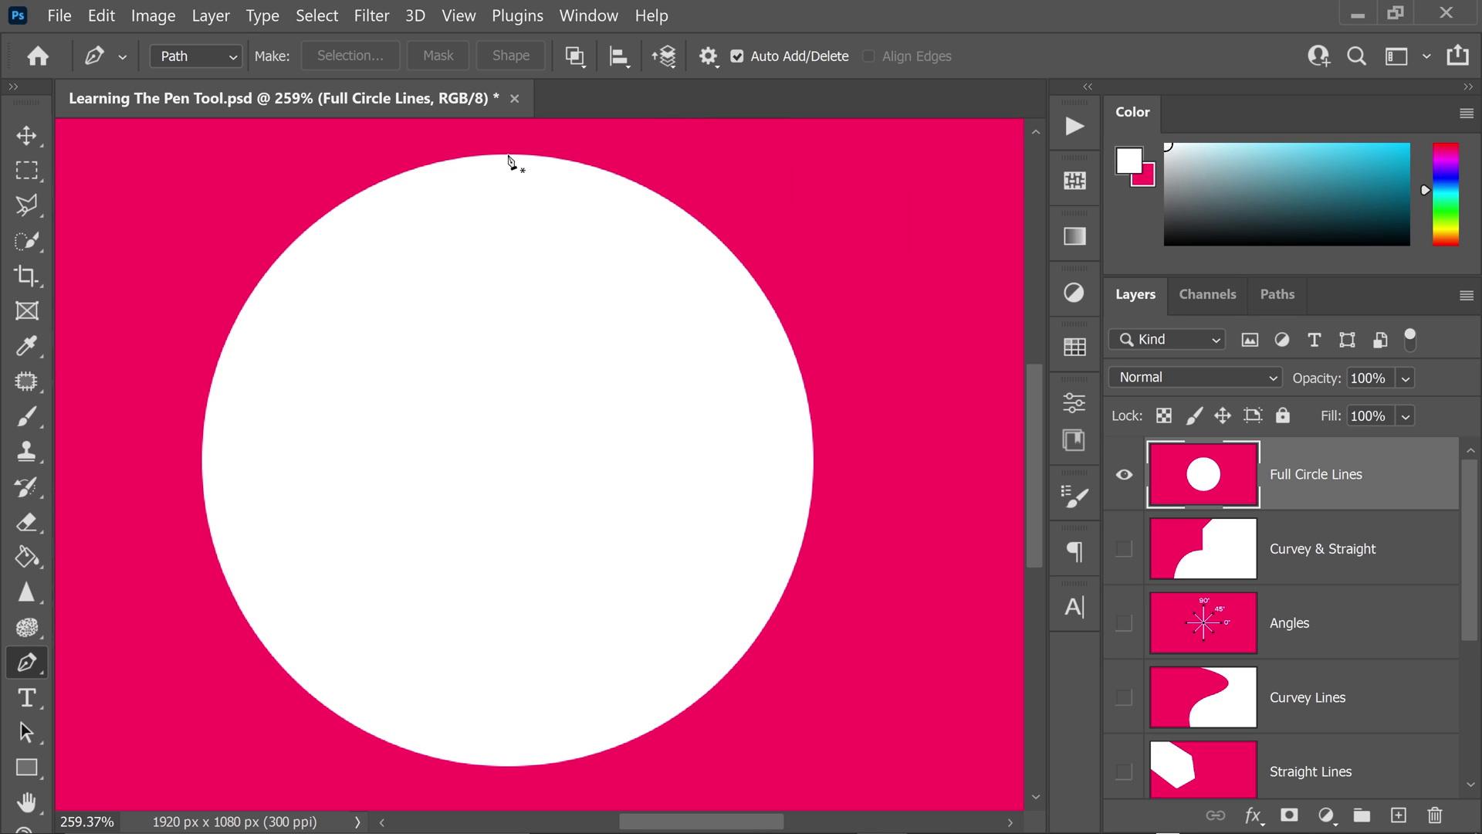
Trace the white circle on the Full Circle Lines layer with a closed path of curved segments, starting at its topmost point
click(508, 155)
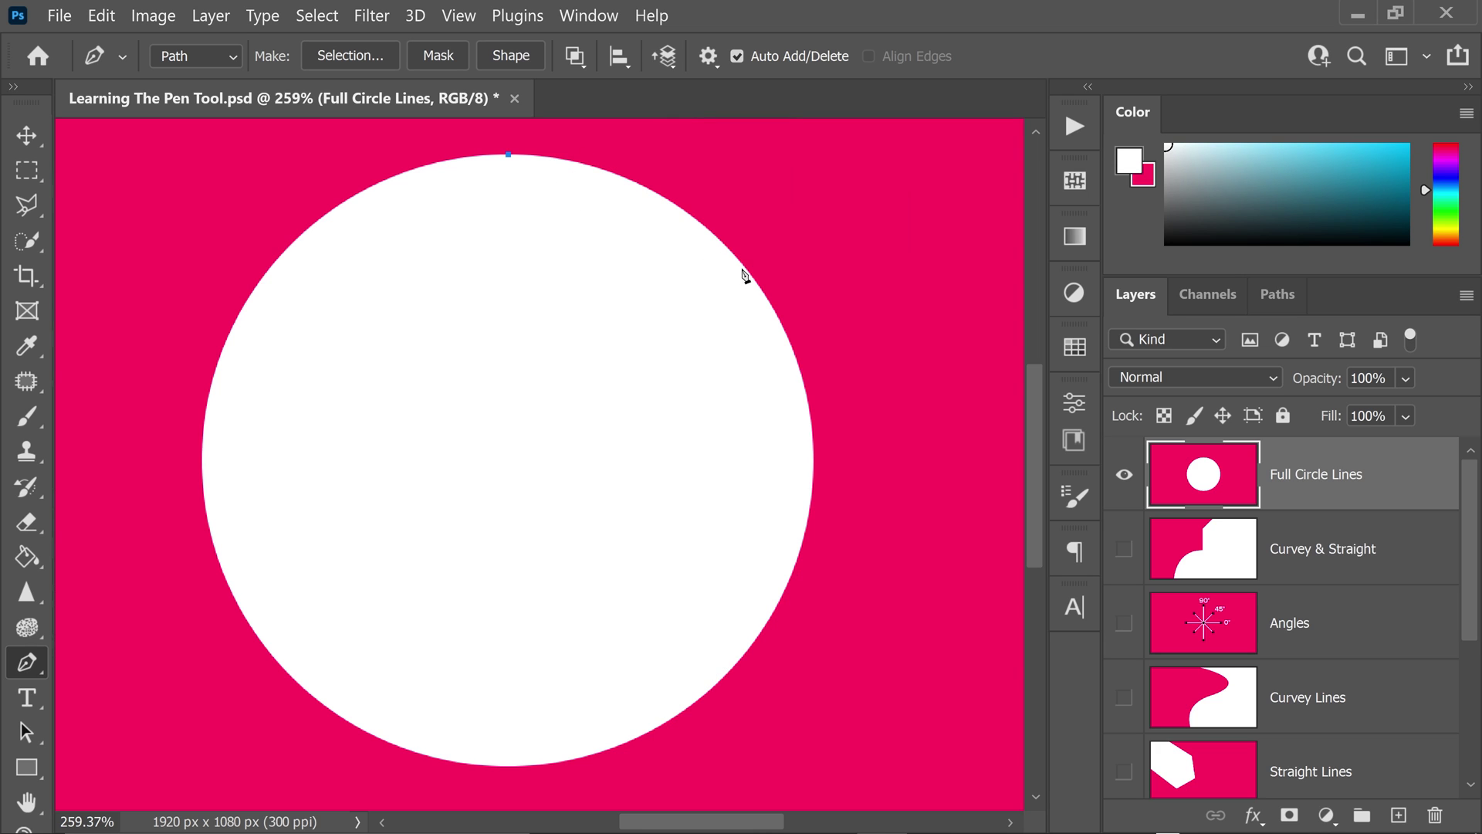
drag(757, 282, 818, 564)
drag(743, 656, 678, 725)
drag(508, 767, 346, 774)
click(264, 643)
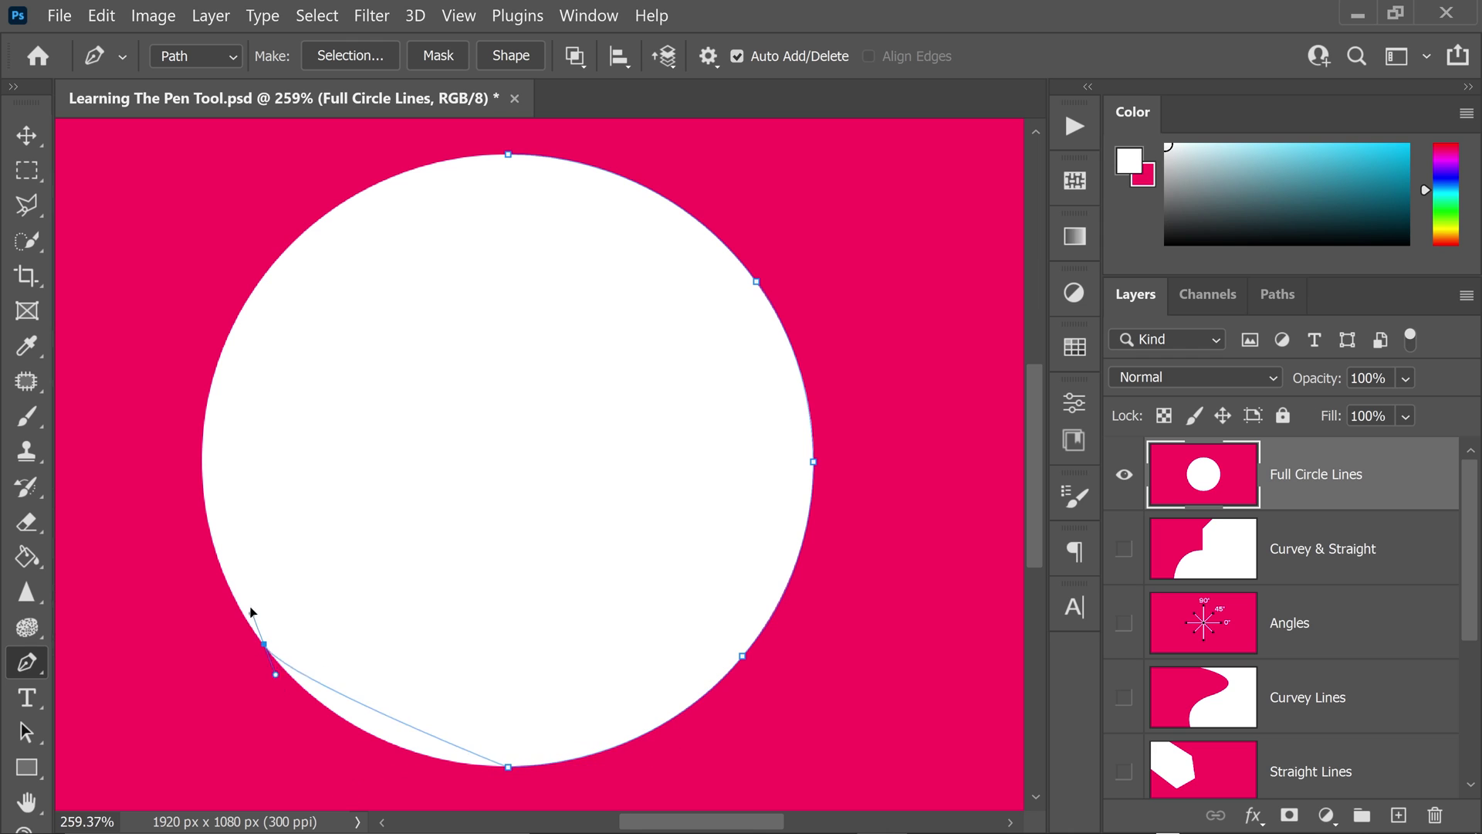
drag(201, 456, 202, 349)
drag(321, 219, 624, 154)
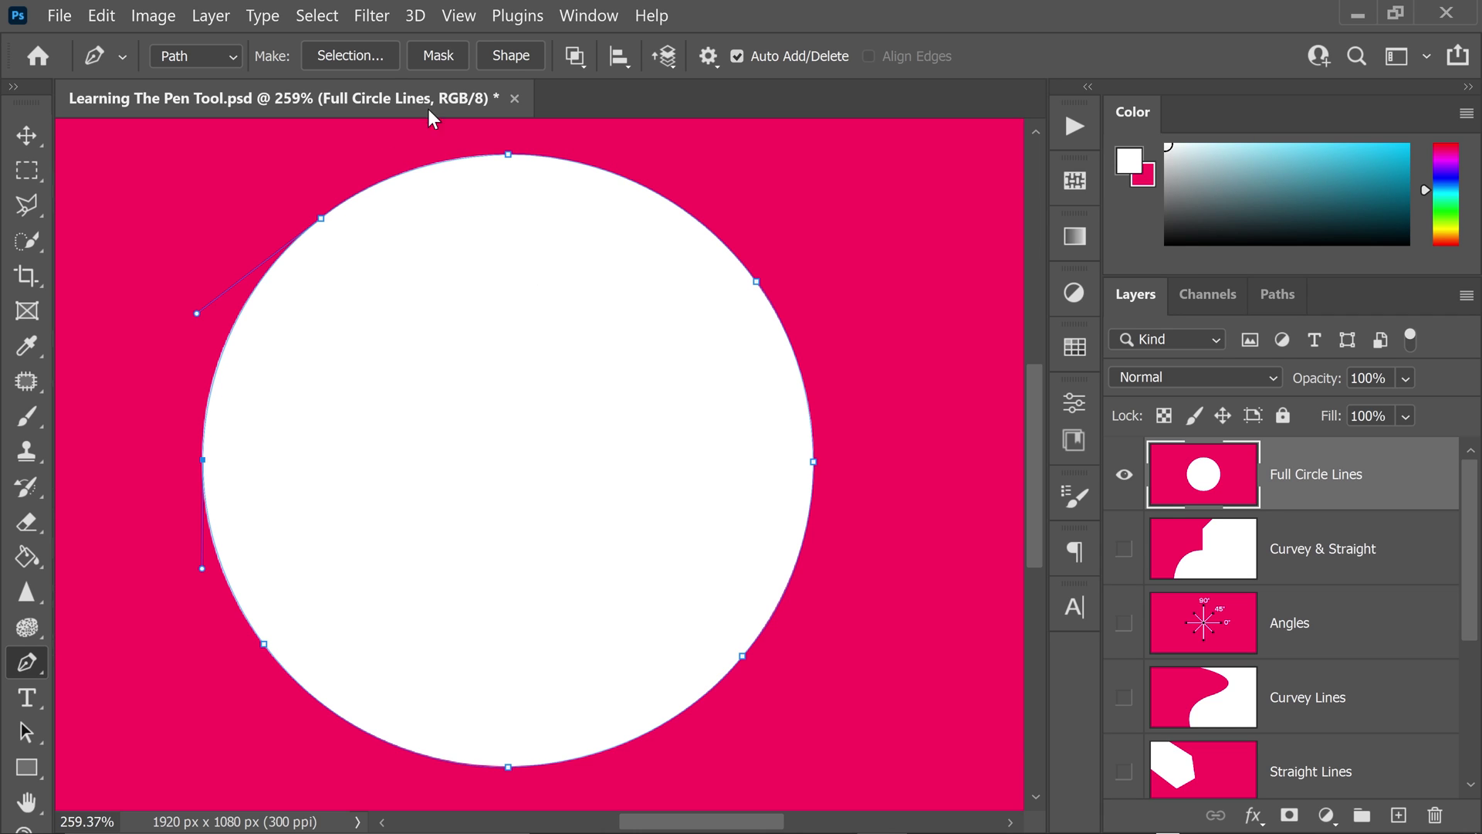
Try masking the layer with a selection made from the circle path at a 5-pixel feather radius, and undo both the mask and the selection
click(368, 60)
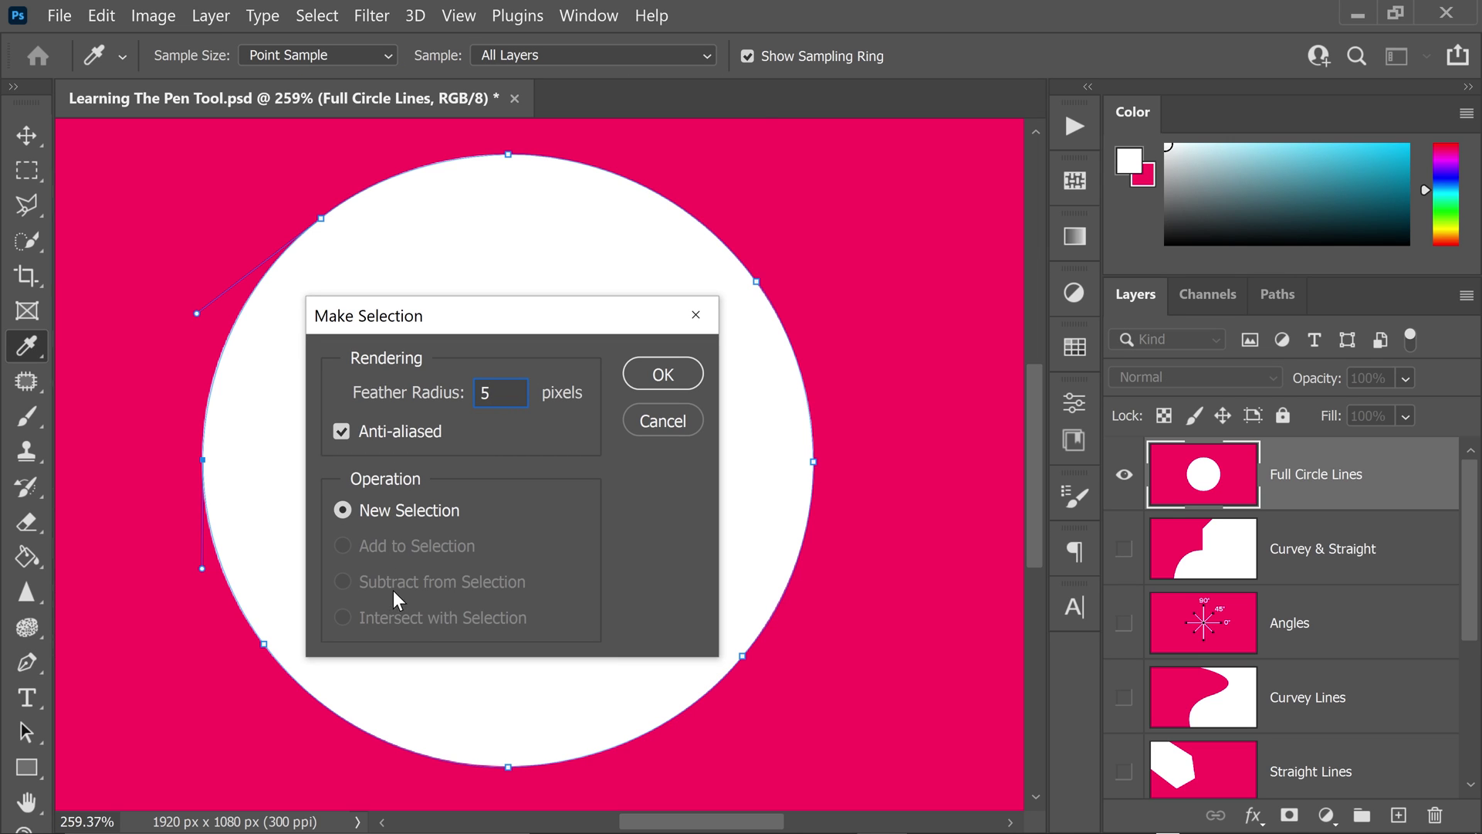
click(663, 377)
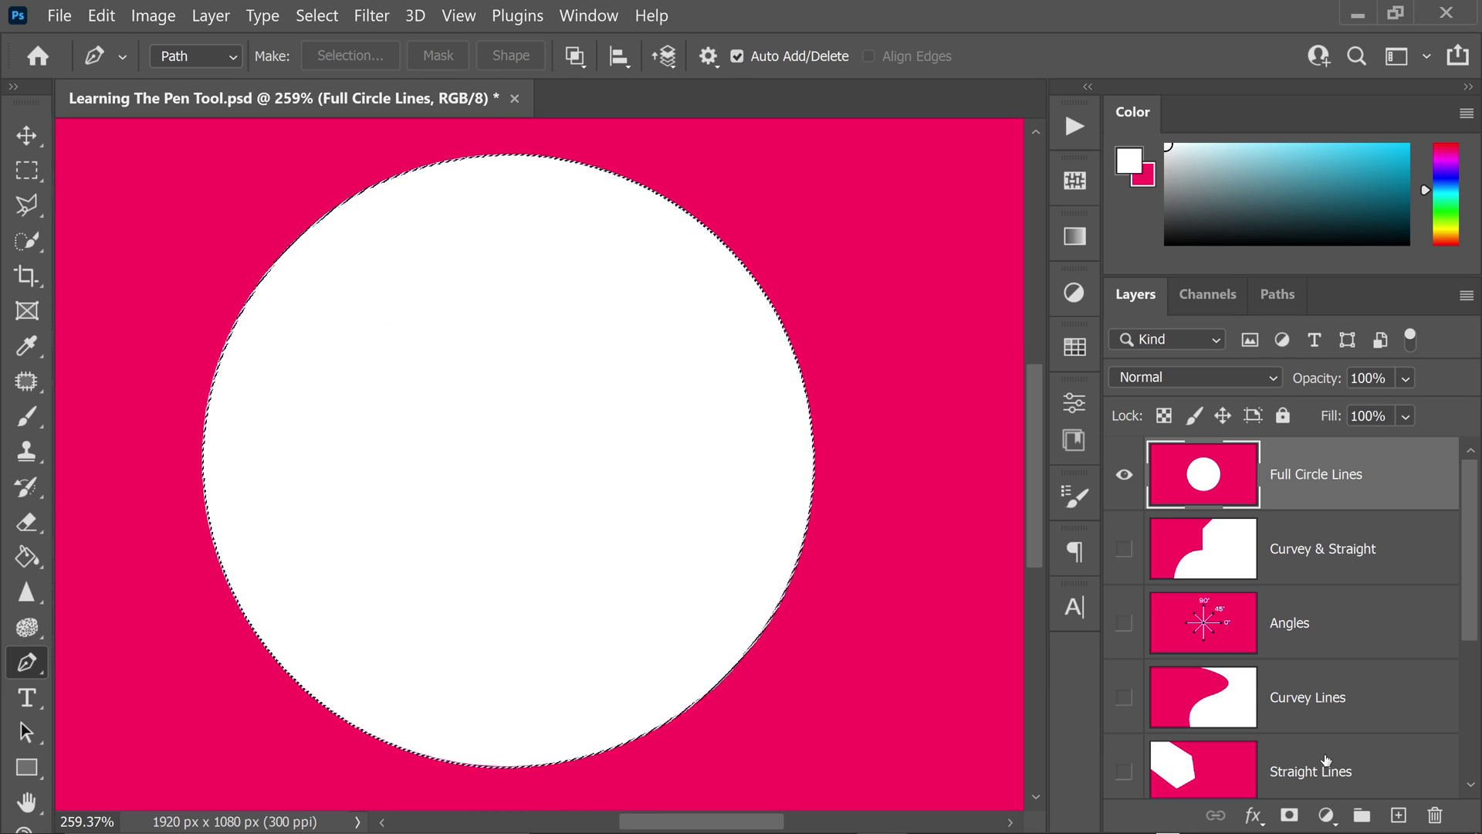
click(1297, 817)
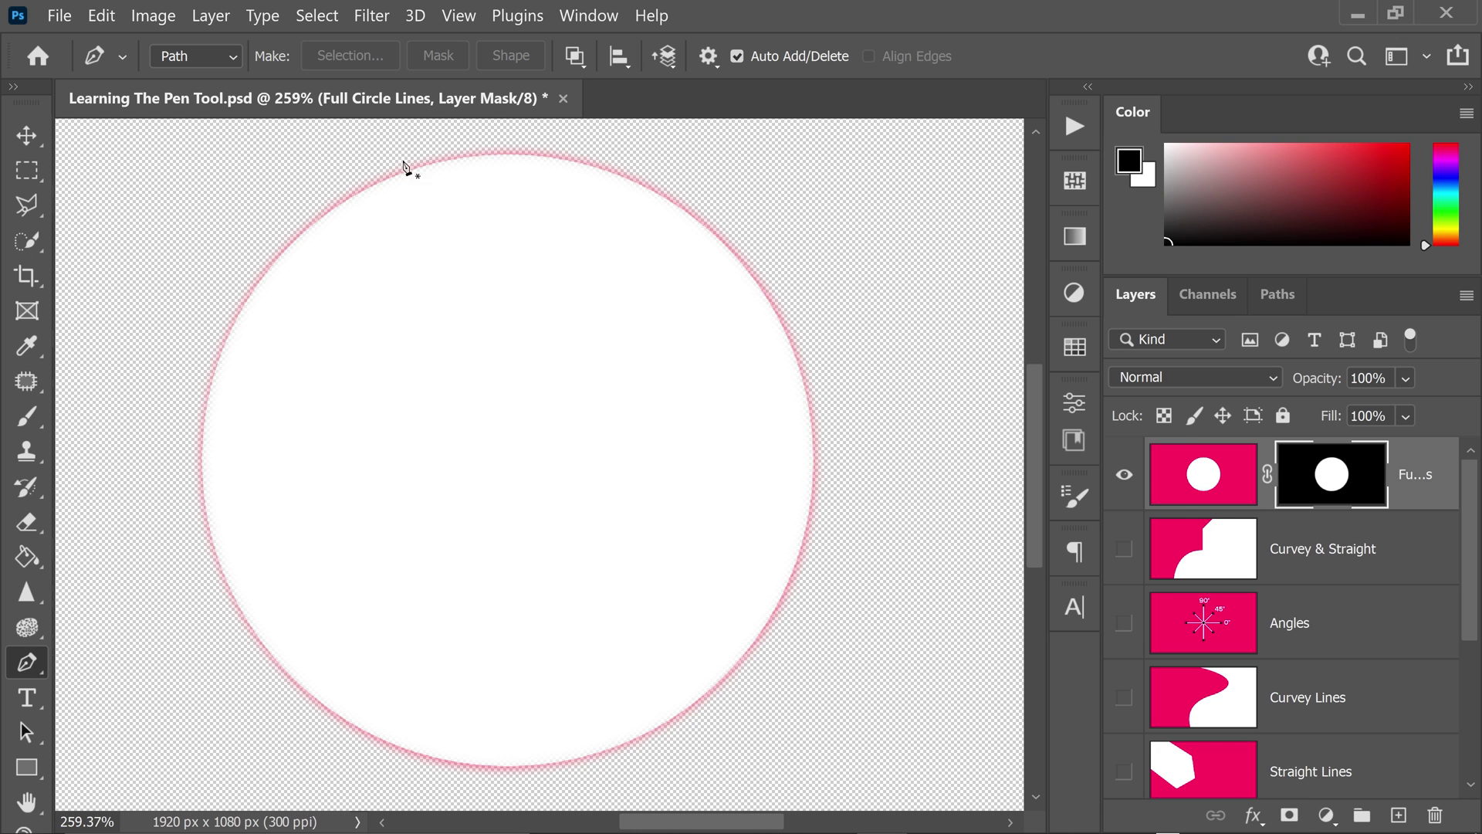
key(ctrl+z)
key(ctrl+z)
Make a new selection from the circle path with a 0-pixel feather radius, and add a layer mask from it
click(372, 56)
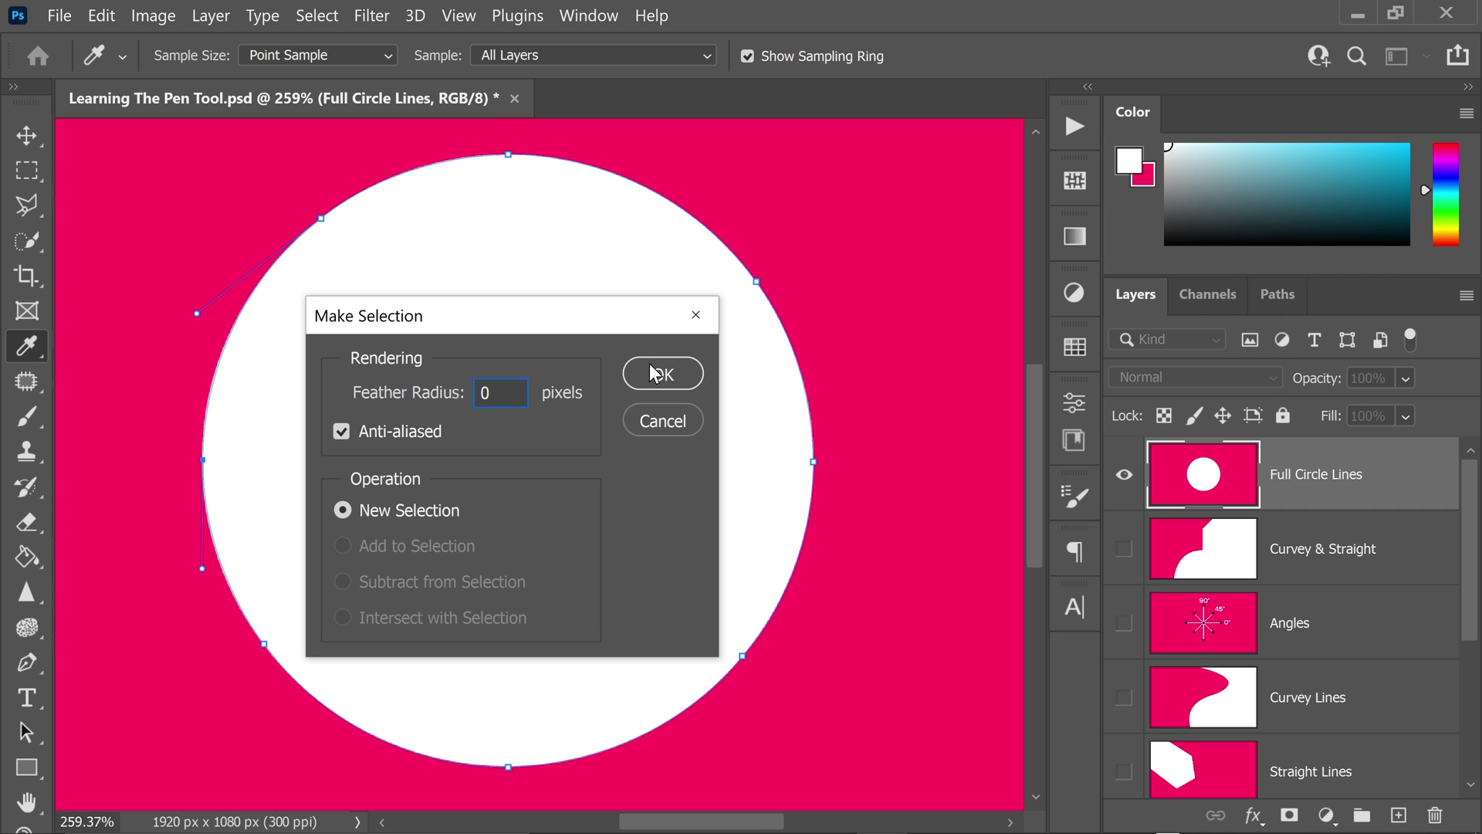
click(664, 378)
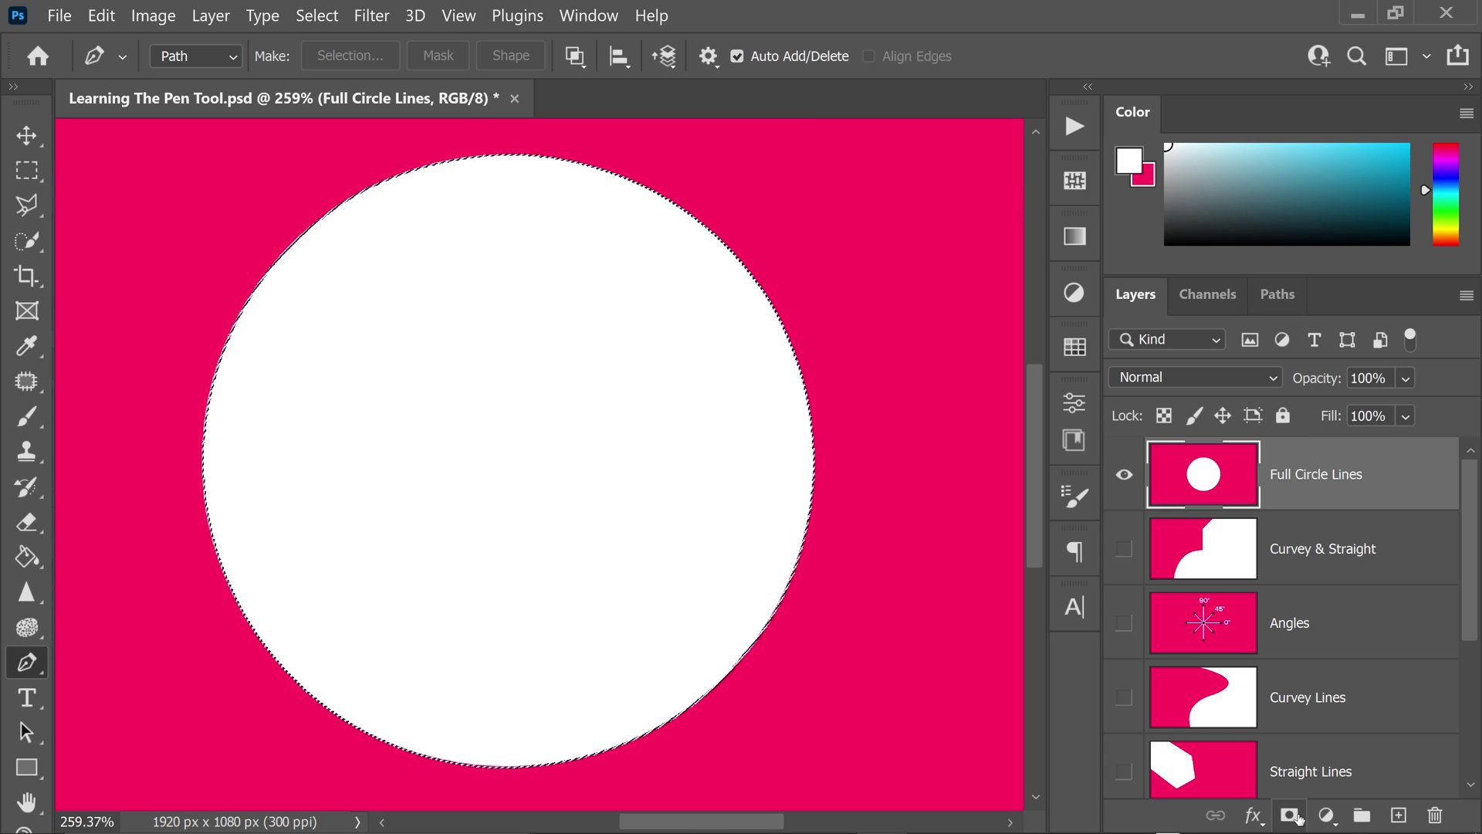
click(1297, 816)
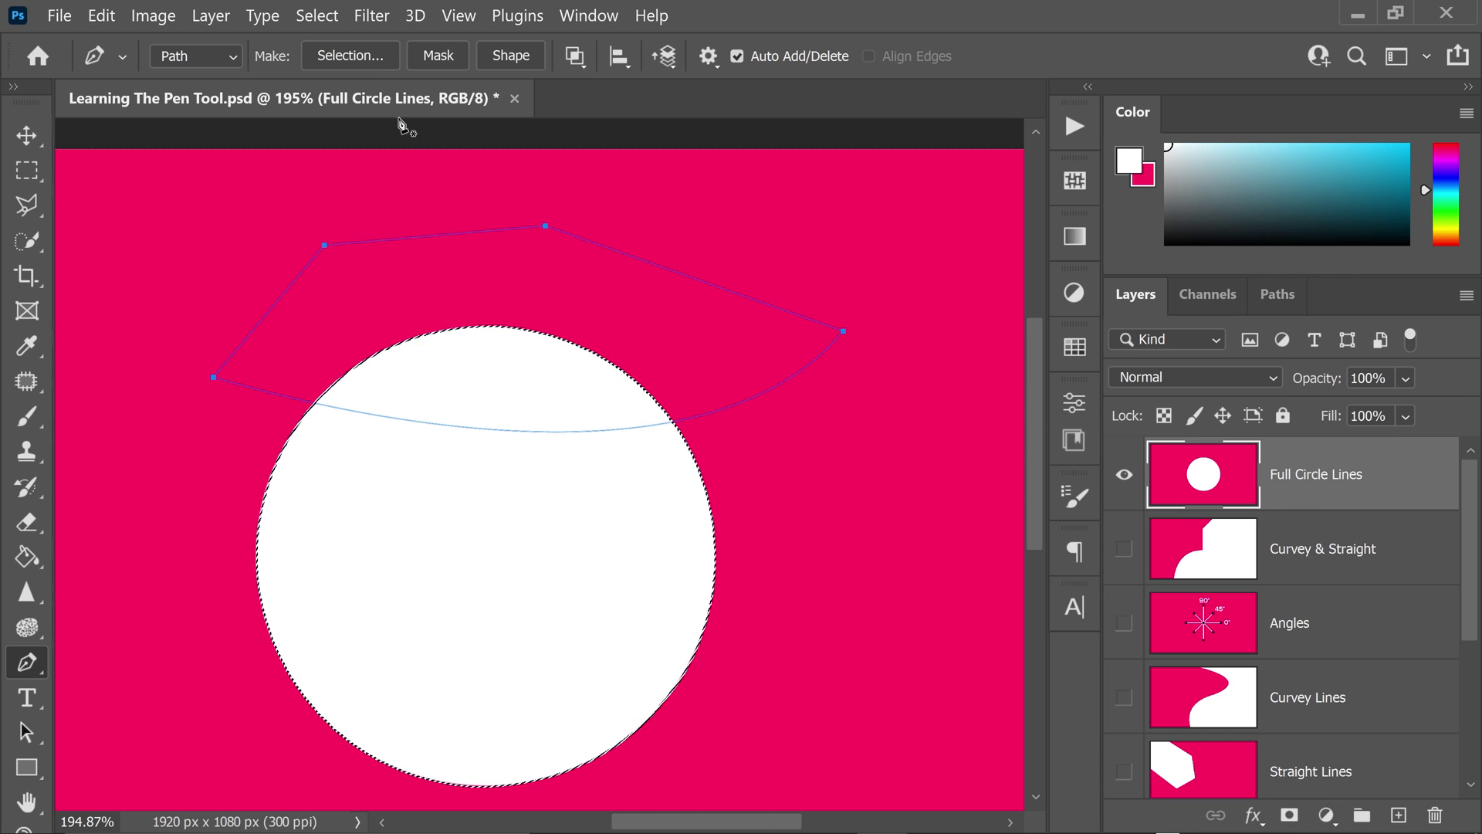
Make a selection from the closed path overlapping the circle's upper part, using Intersect with Selection against the existing circle selection
click(349, 55)
click(579, 629)
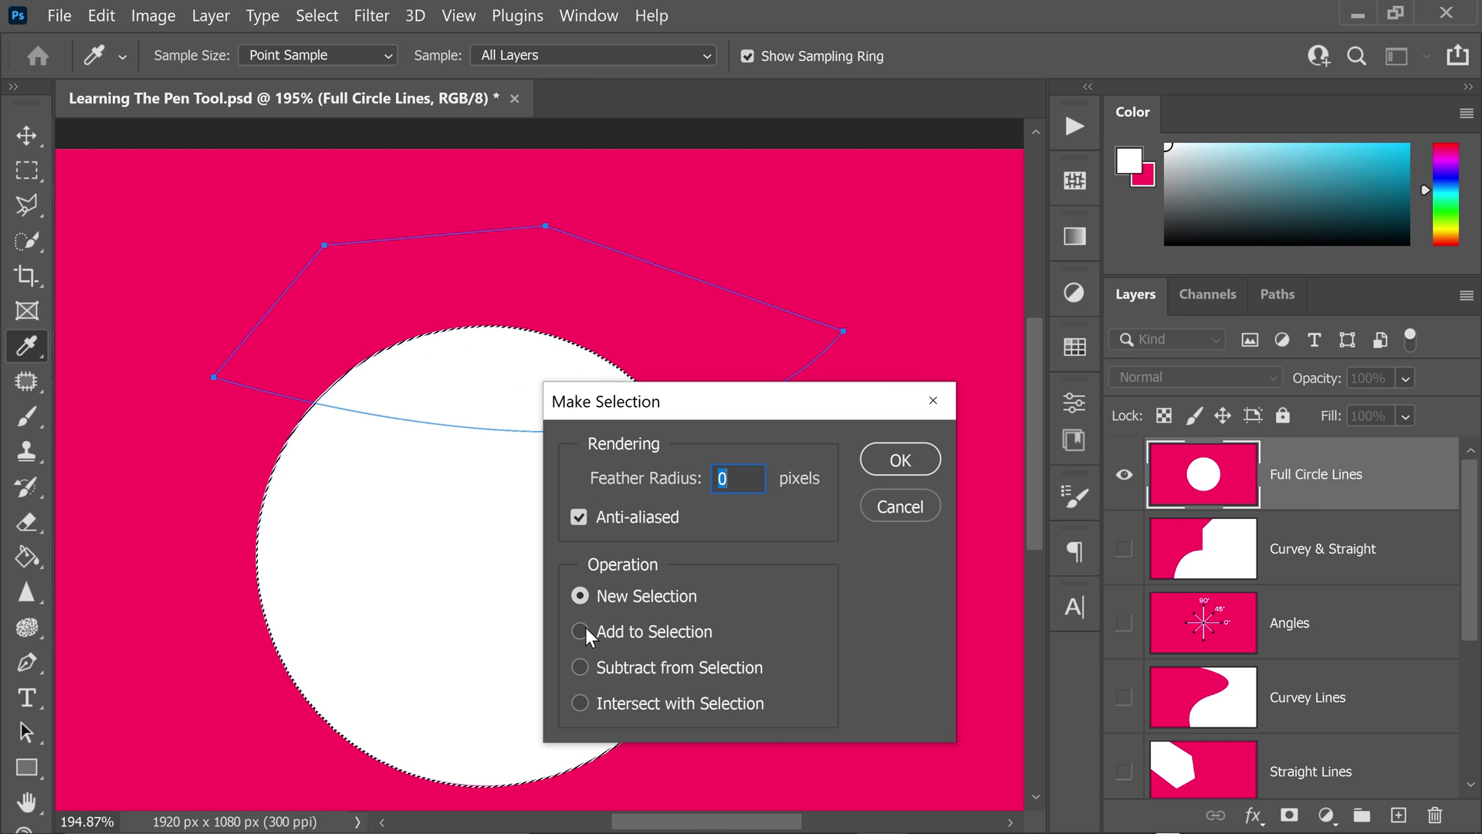
click(582, 666)
click(585, 704)
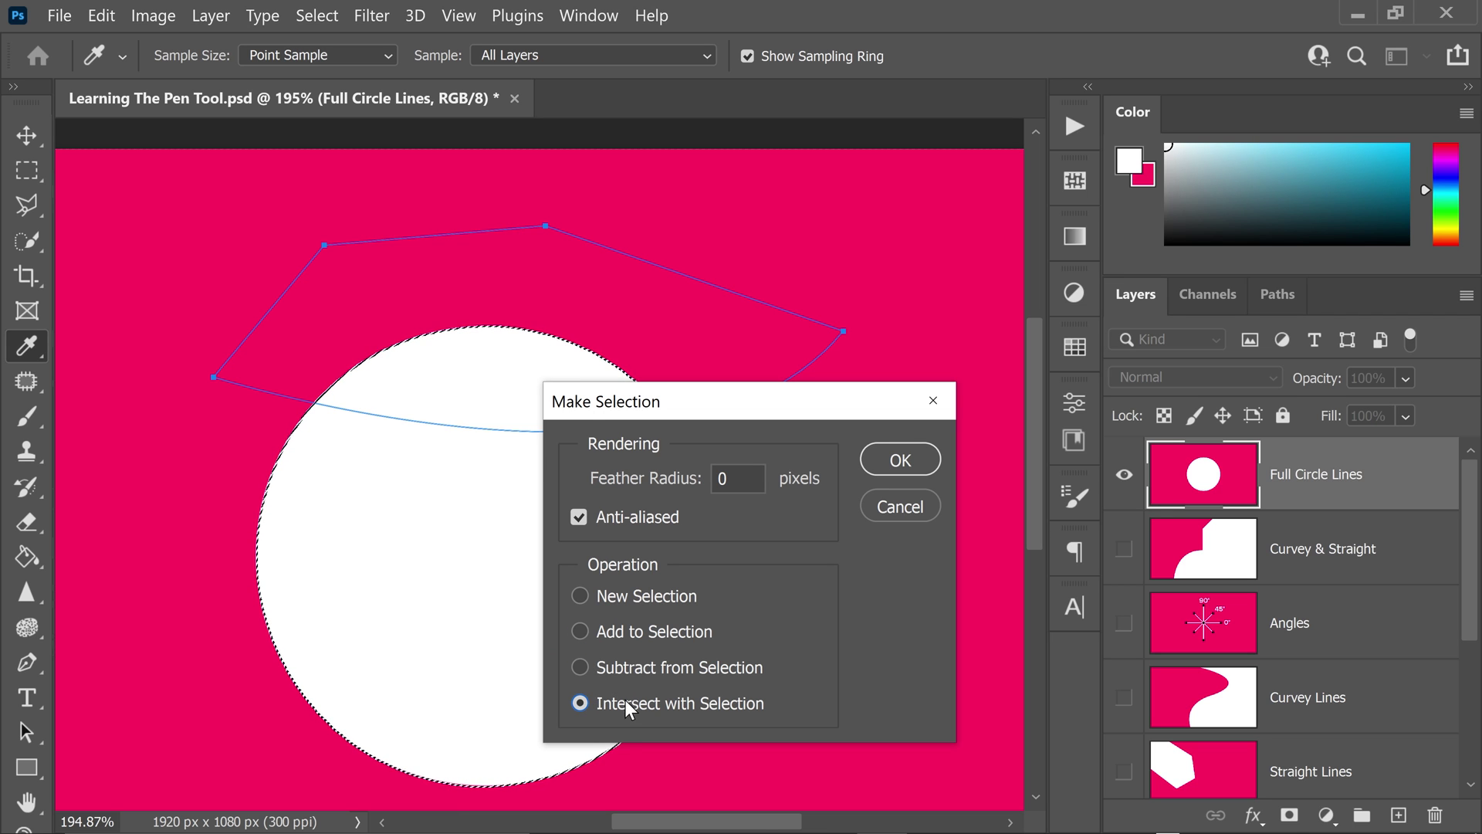
click(900, 460)
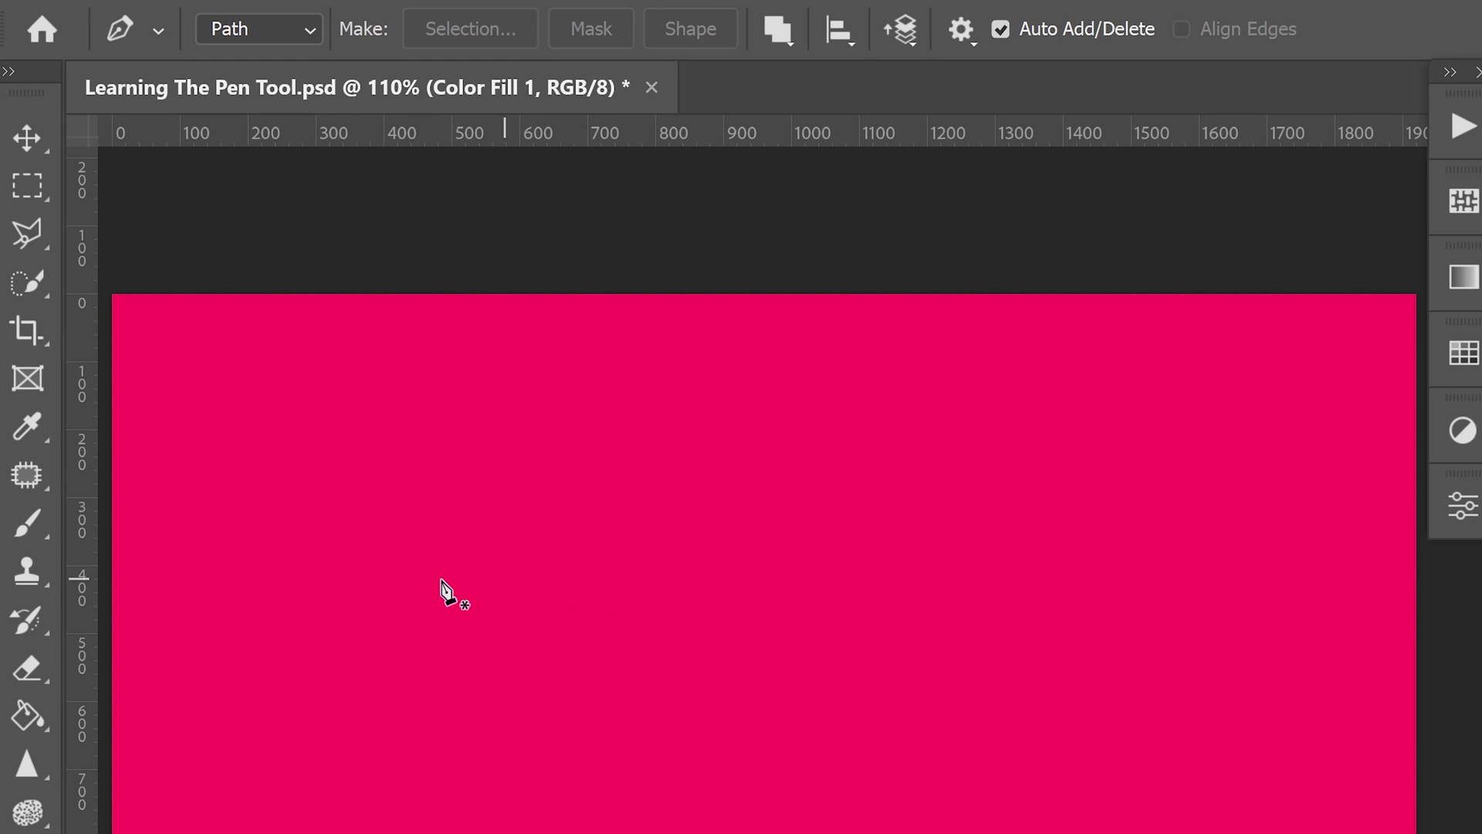
Draw a closed triangular path of straight segments on the left half of the Color Fill 1 canvas
click(256, 524)
click(257, 697)
click(661, 671)
click(256, 525)
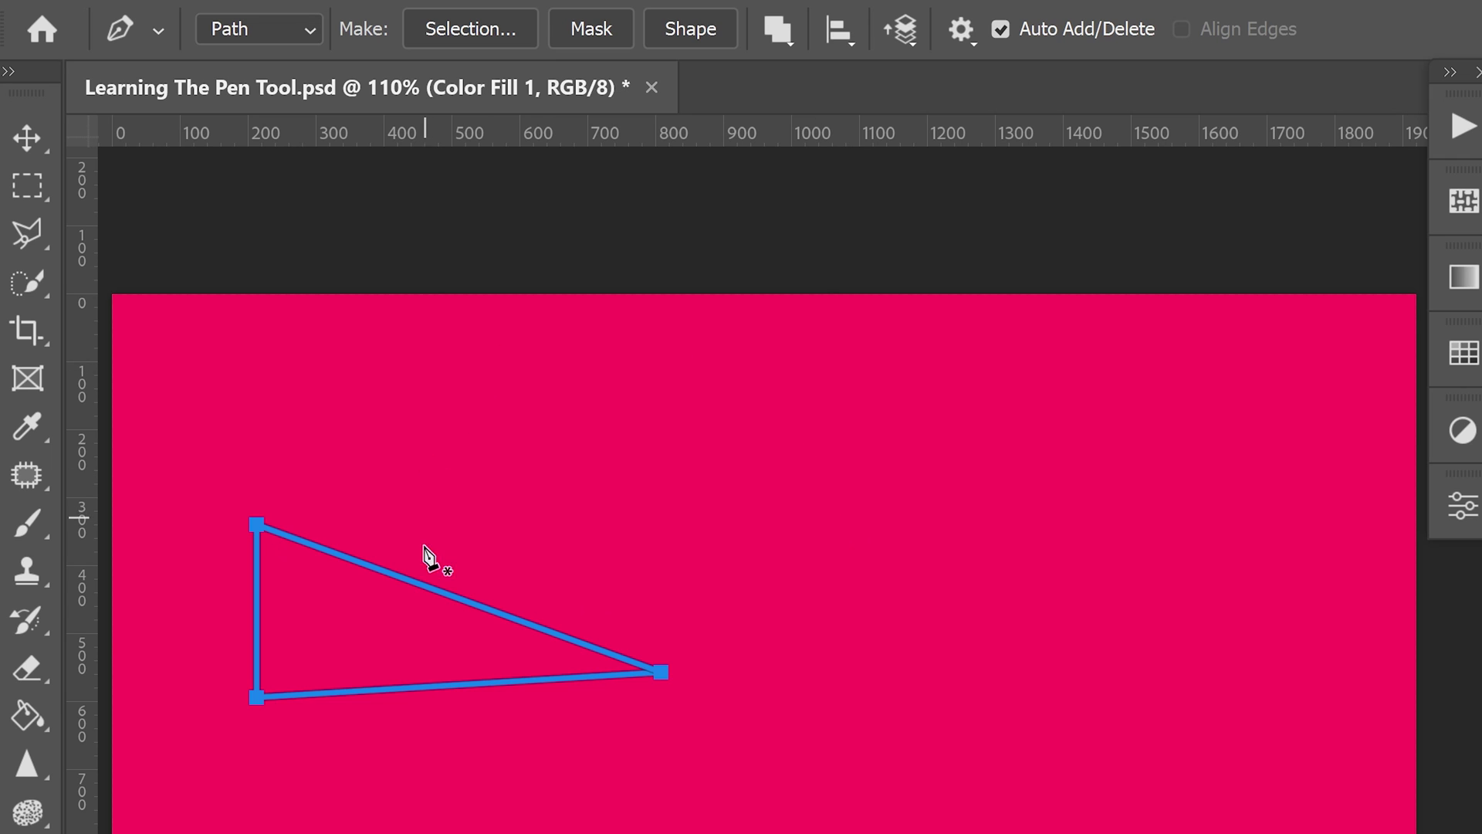
Draw a closed four-sided path of straight segments on the right half of the canvas, beside the triangle
click(891, 473)
click(876, 674)
click(1277, 614)
click(1249, 438)
click(891, 473)
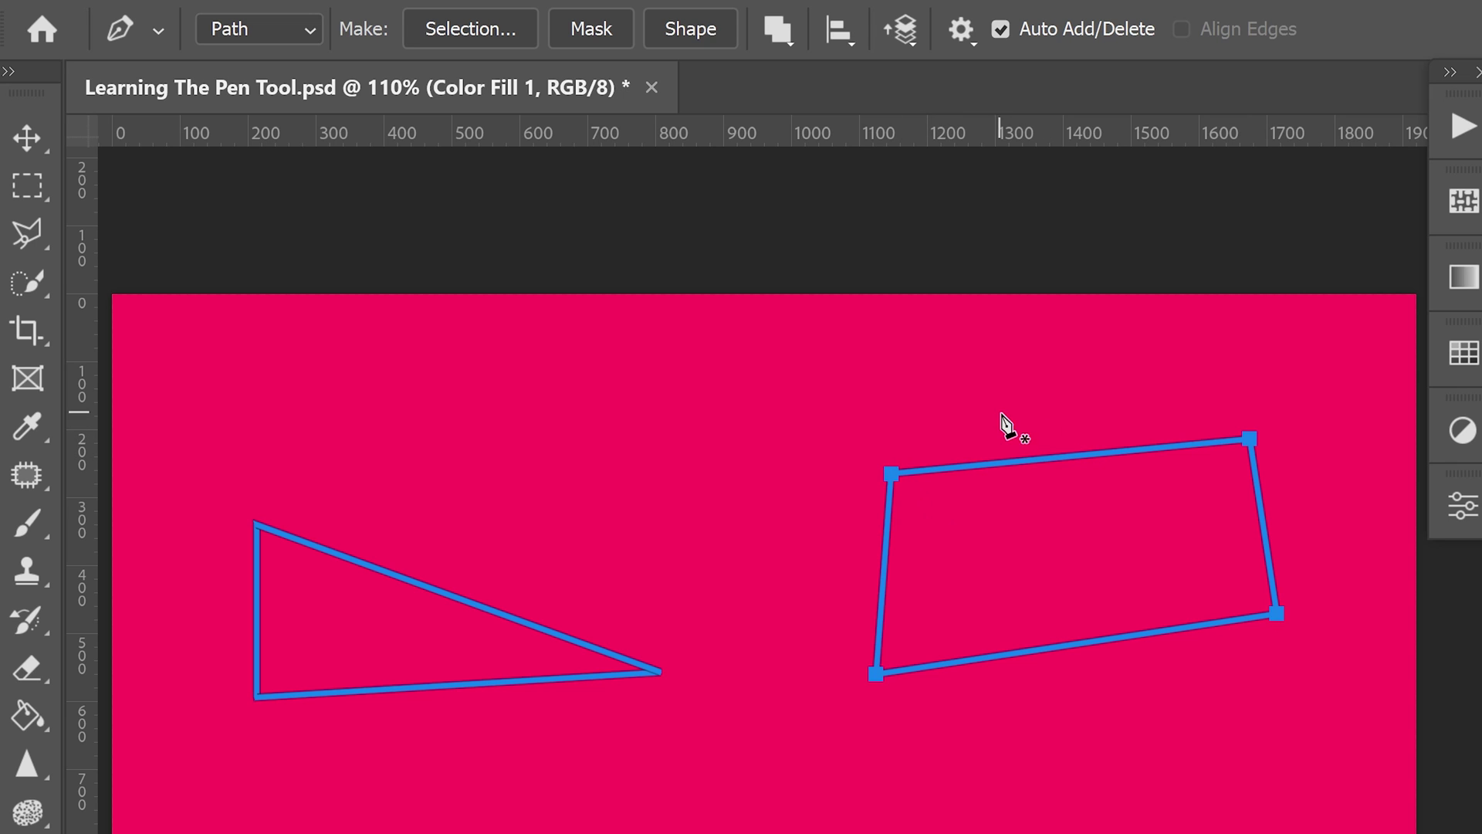
Try making a selection from the four-sided path with a 0-pixel feather radius, and deselect it
click(472, 37)
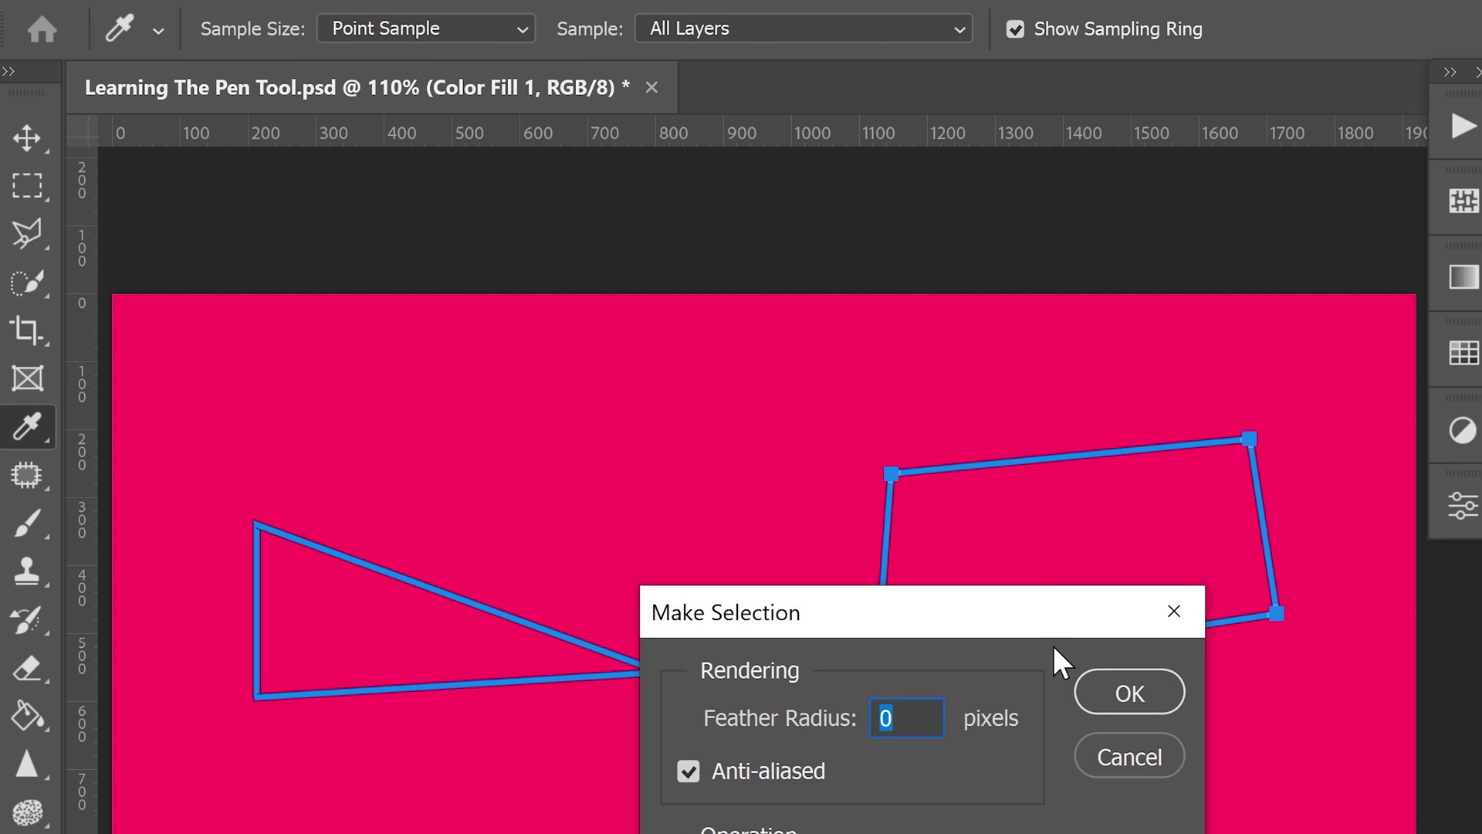
drag(1033, 629, 858, 610)
click(947, 670)
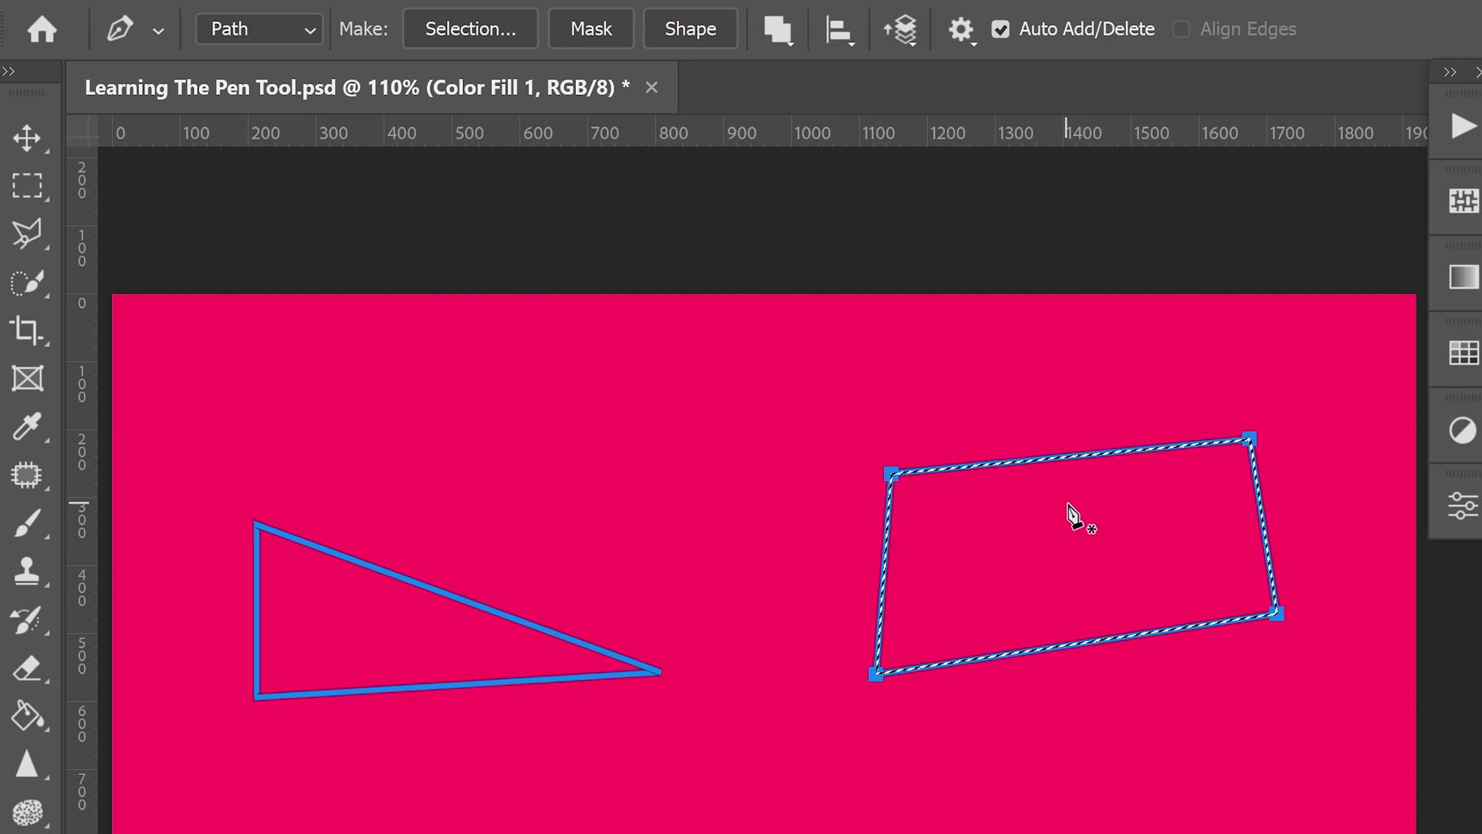
key(ctrl+d)
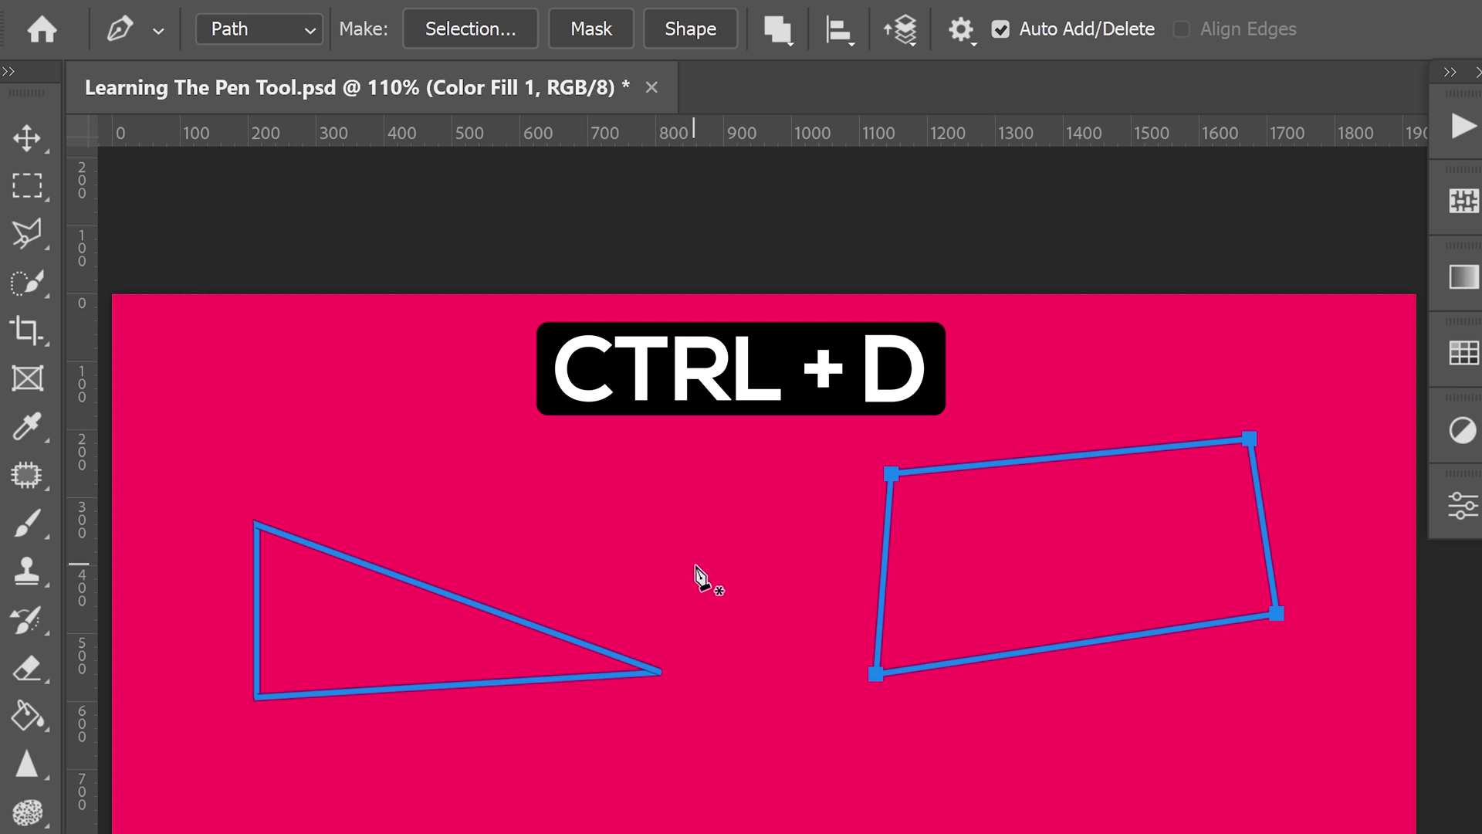
Try converting the triangle and four-sided paths to a mask and to a shape, undoing each conversion
click(585, 31)
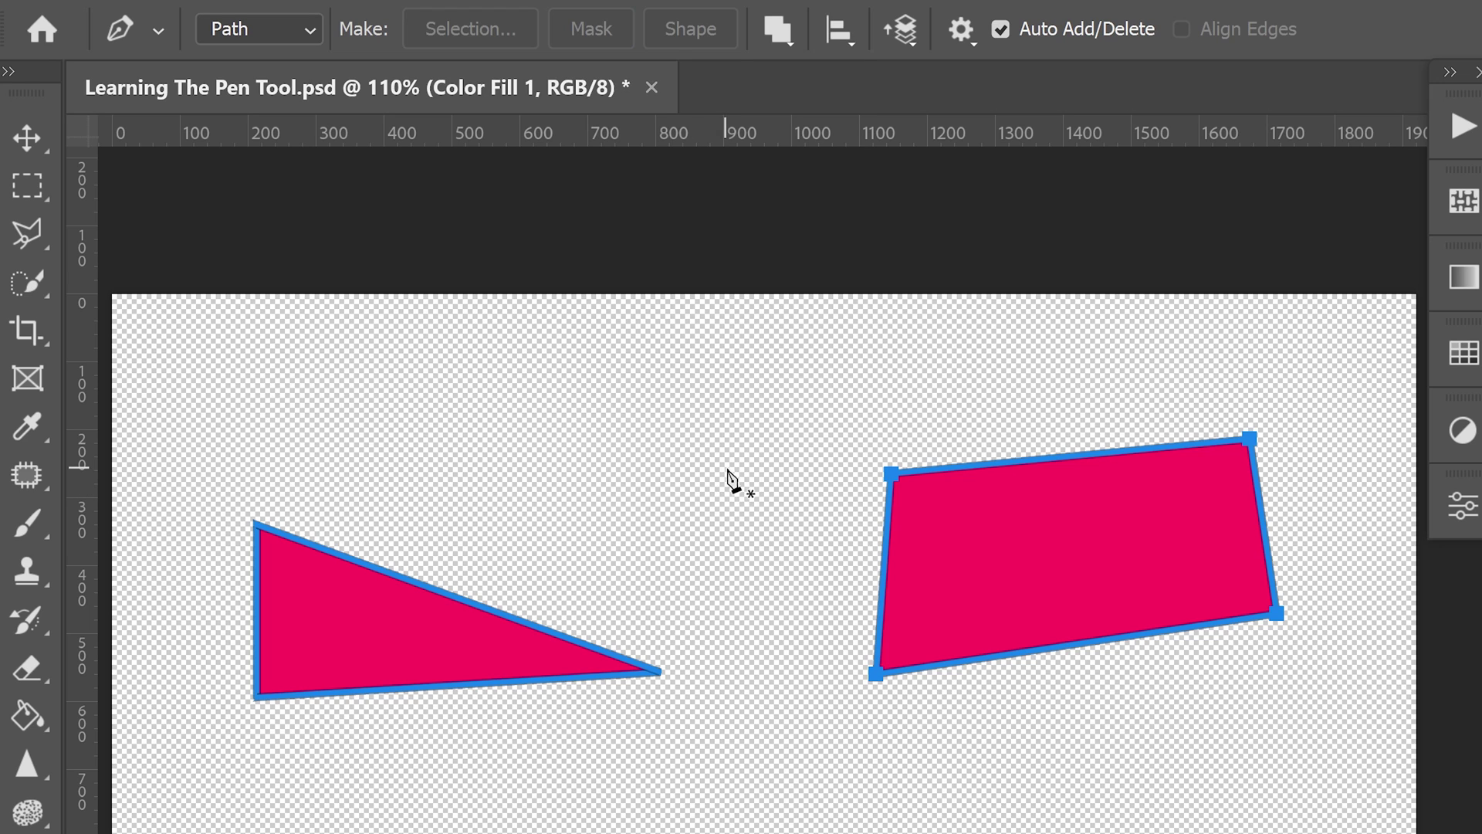
key(ctrl+z)
click(692, 28)
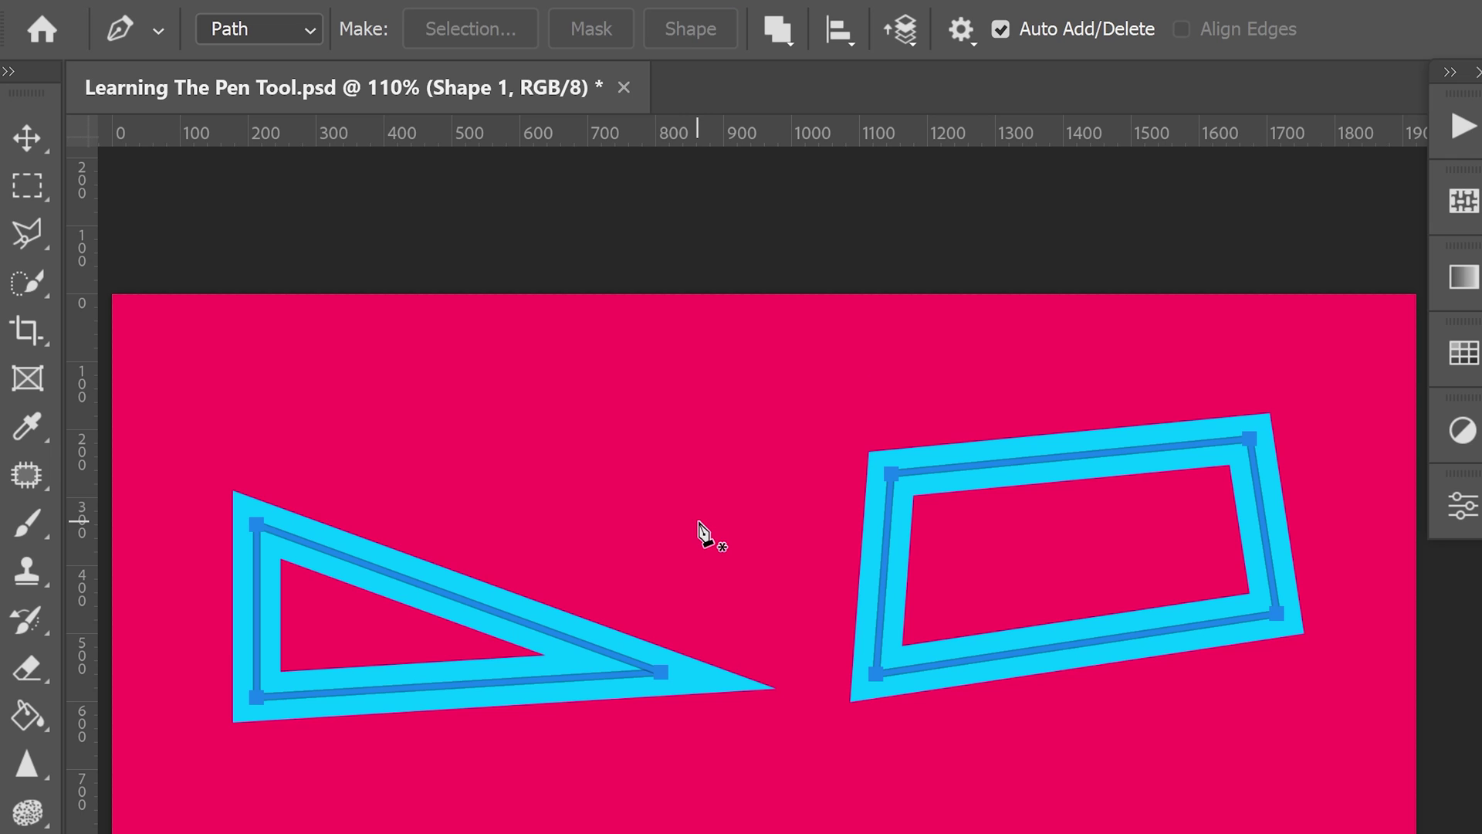
key(ctrl+z)
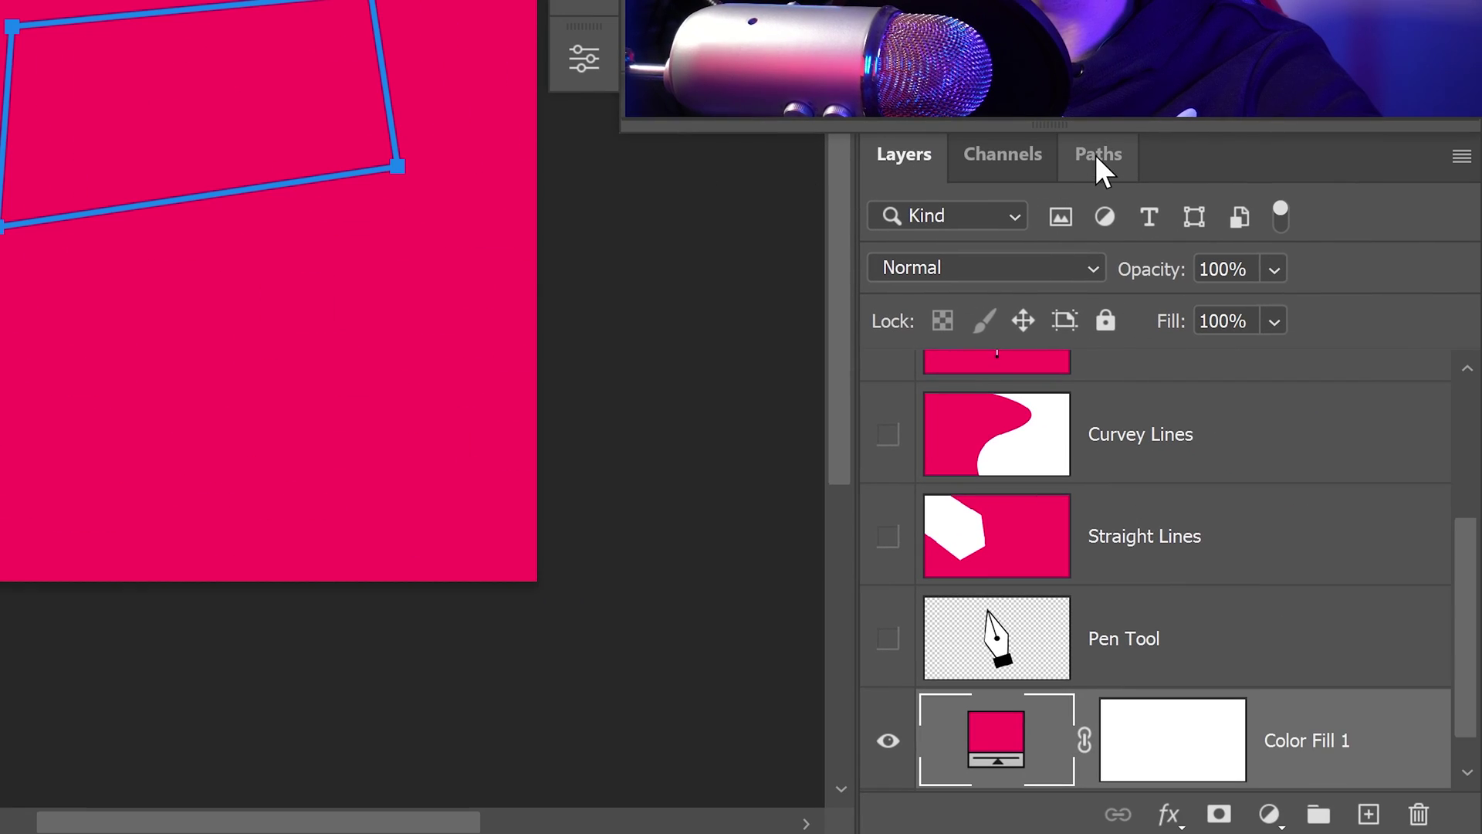
Try loading the Work Path's triangle and four-sided outlines together as a selection, and undo it
click(1132, 171)
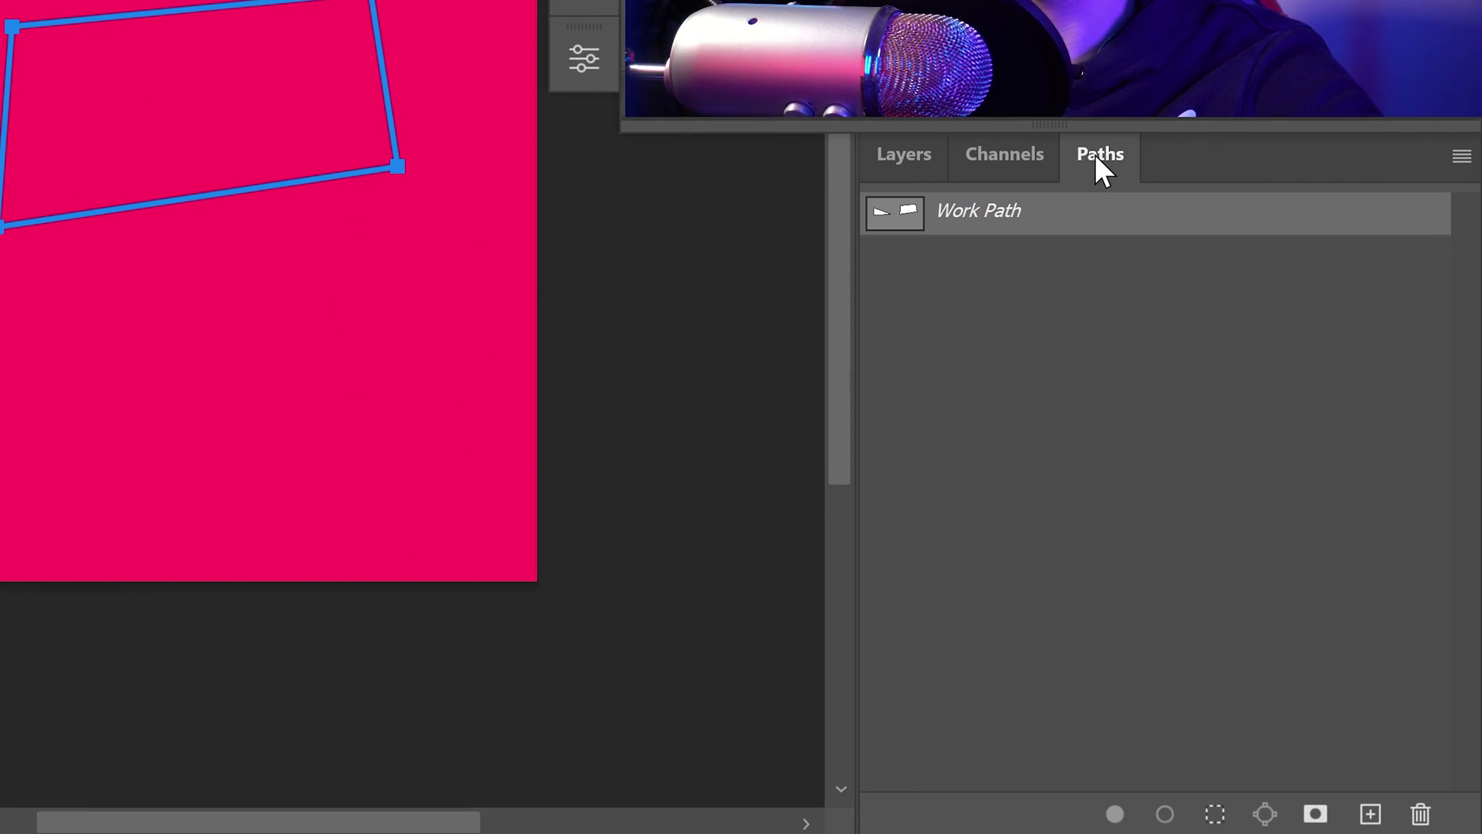
ctrl+click(908, 220)
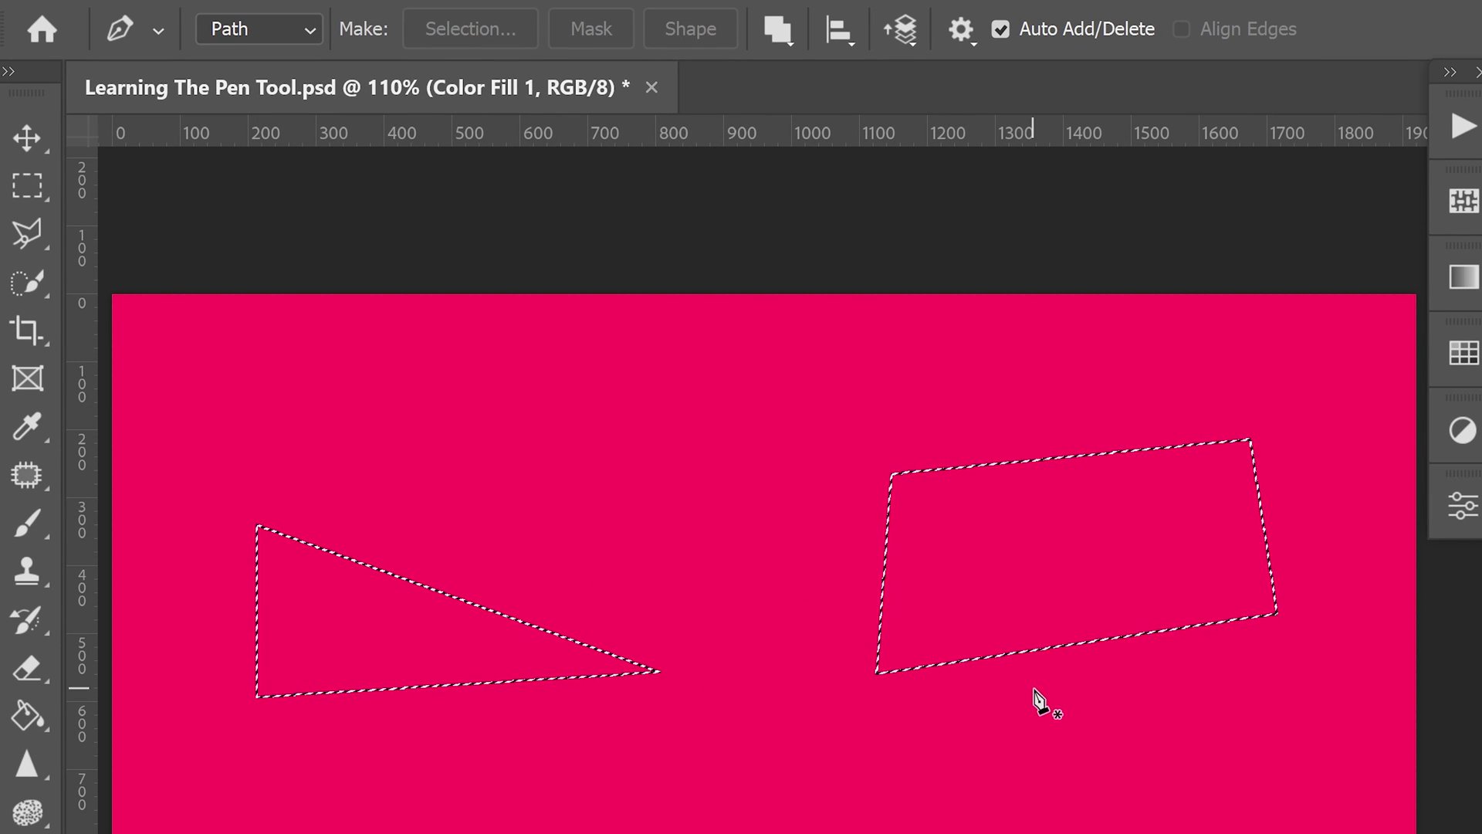
key(ctrl+z)
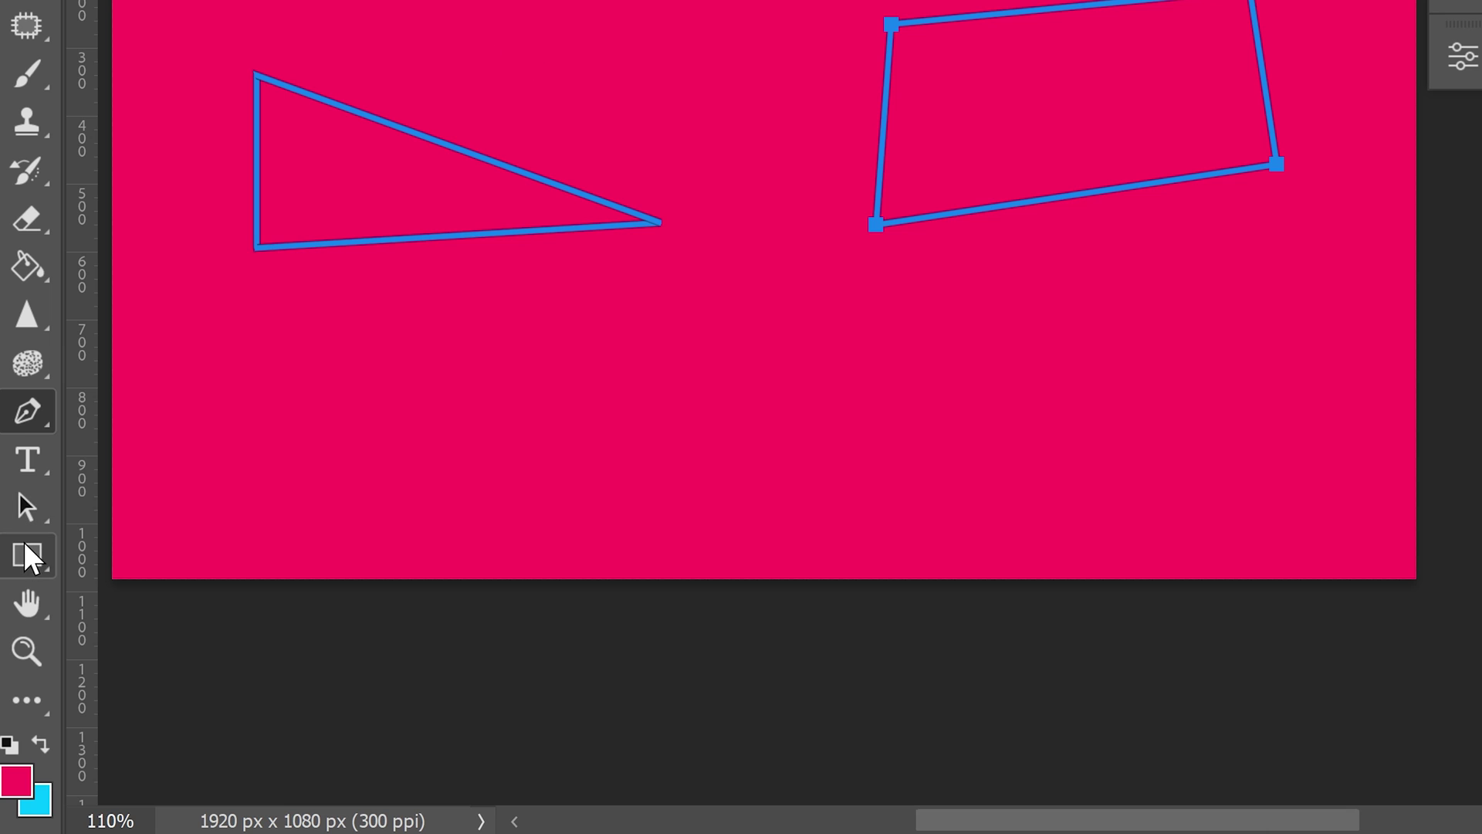
Draw a cyan-stroked rectangle shape about 423 by 229 px near the canvas's upper edge, and reselect the Work Path
click(29, 555)
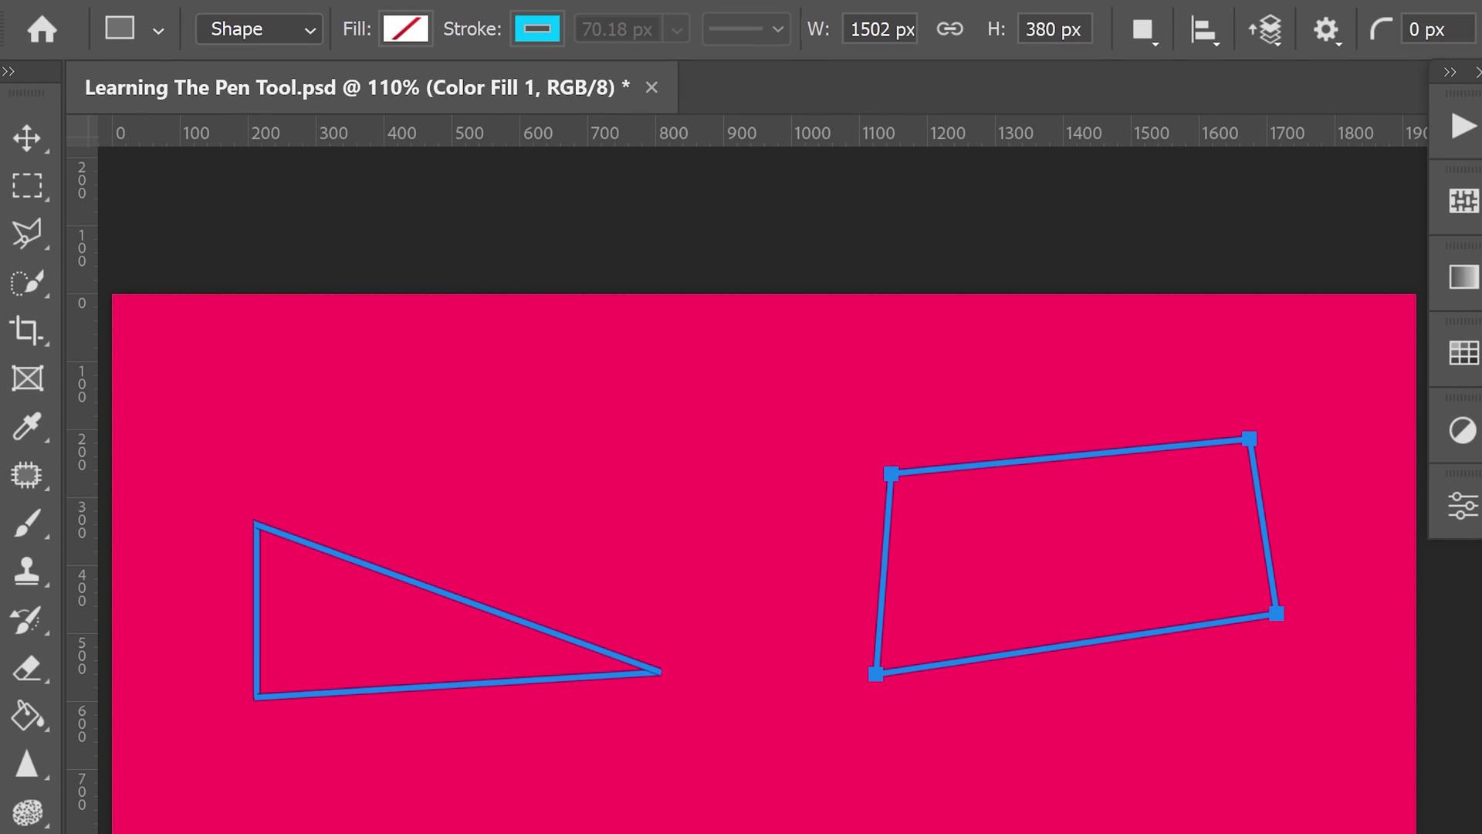
drag(489, 345, 780, 502)
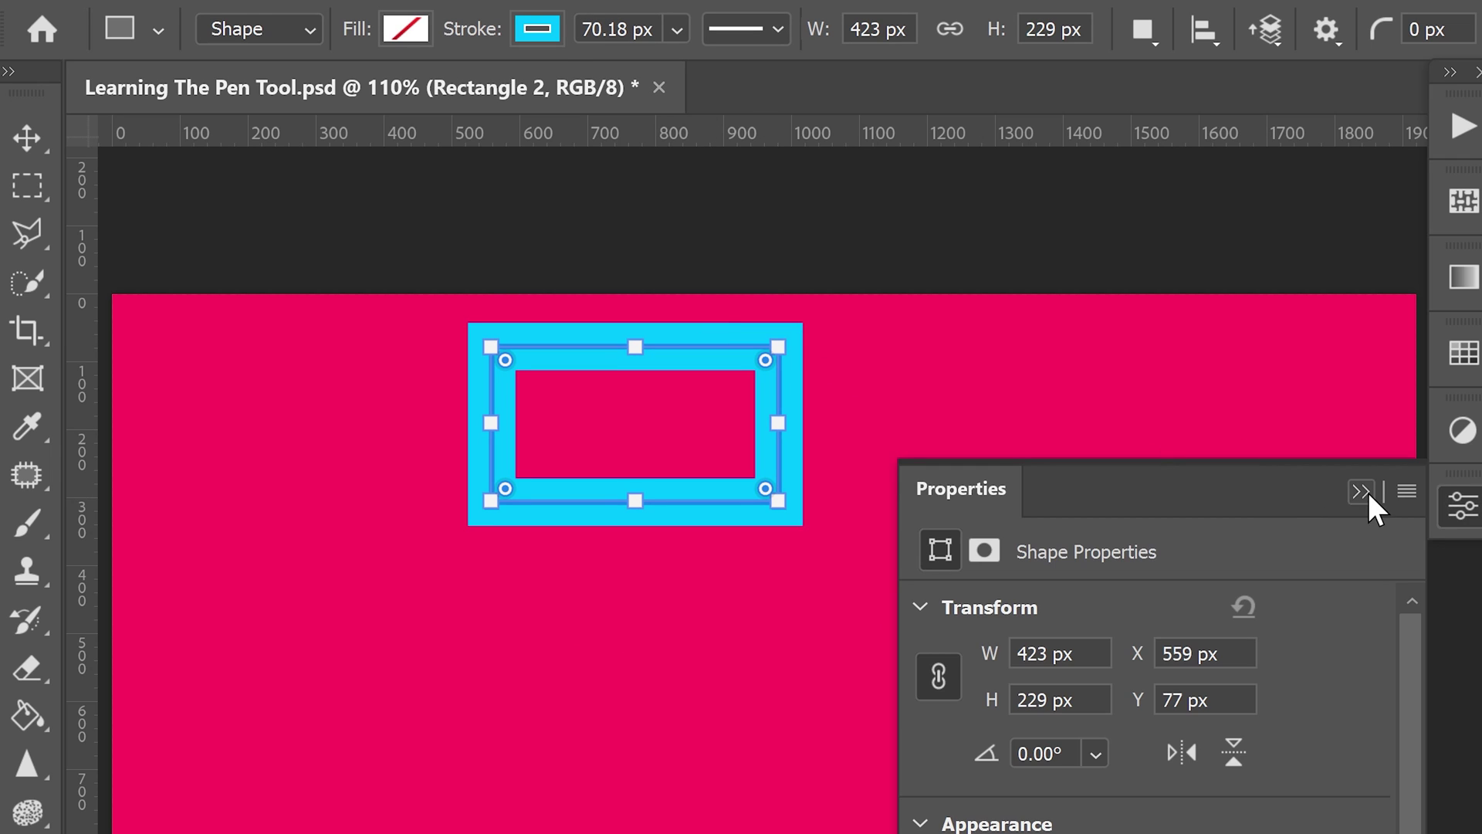
click(1362, 493)
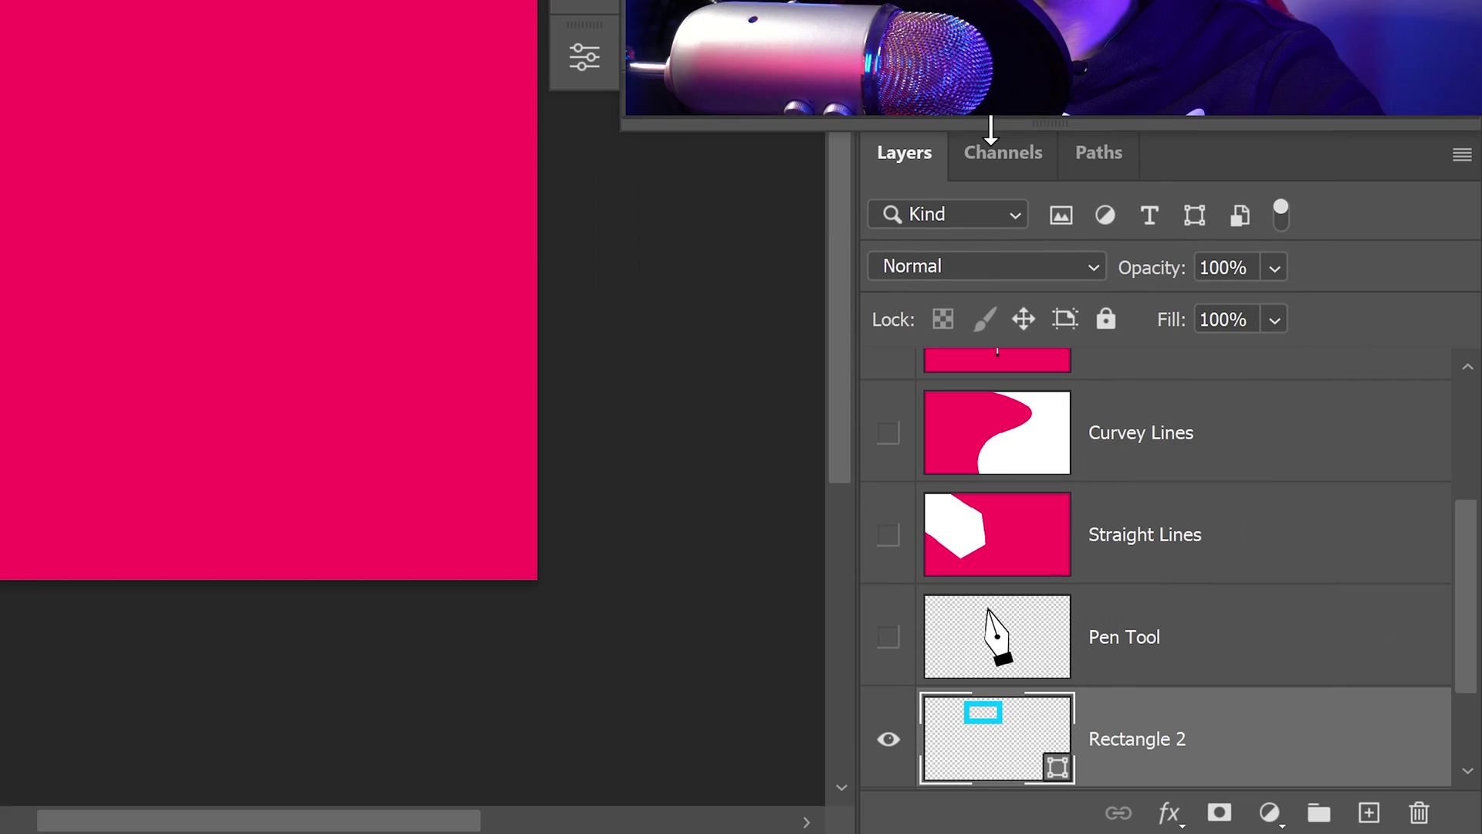
click(1117, 153)
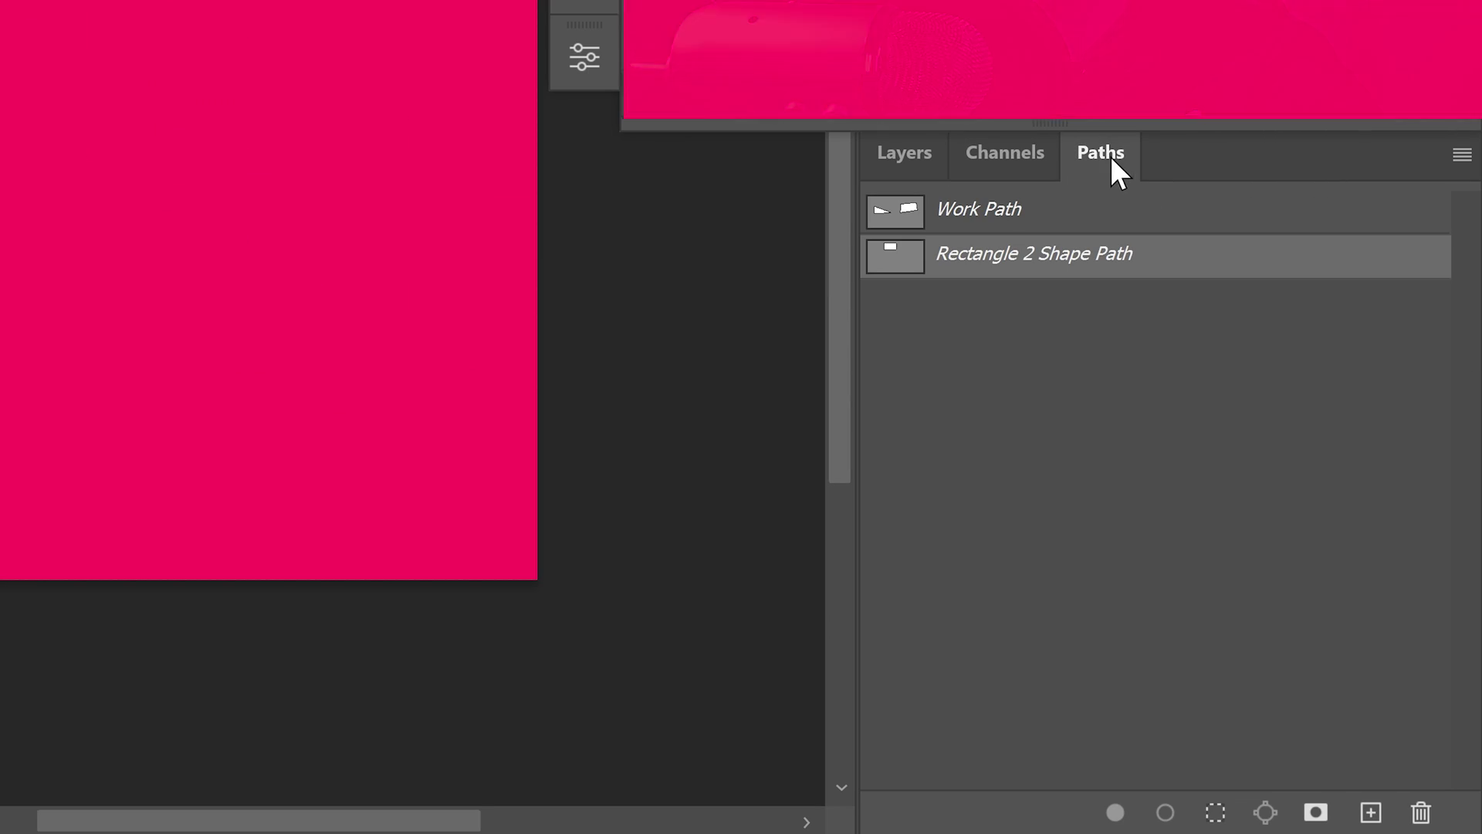
click(973, 220)
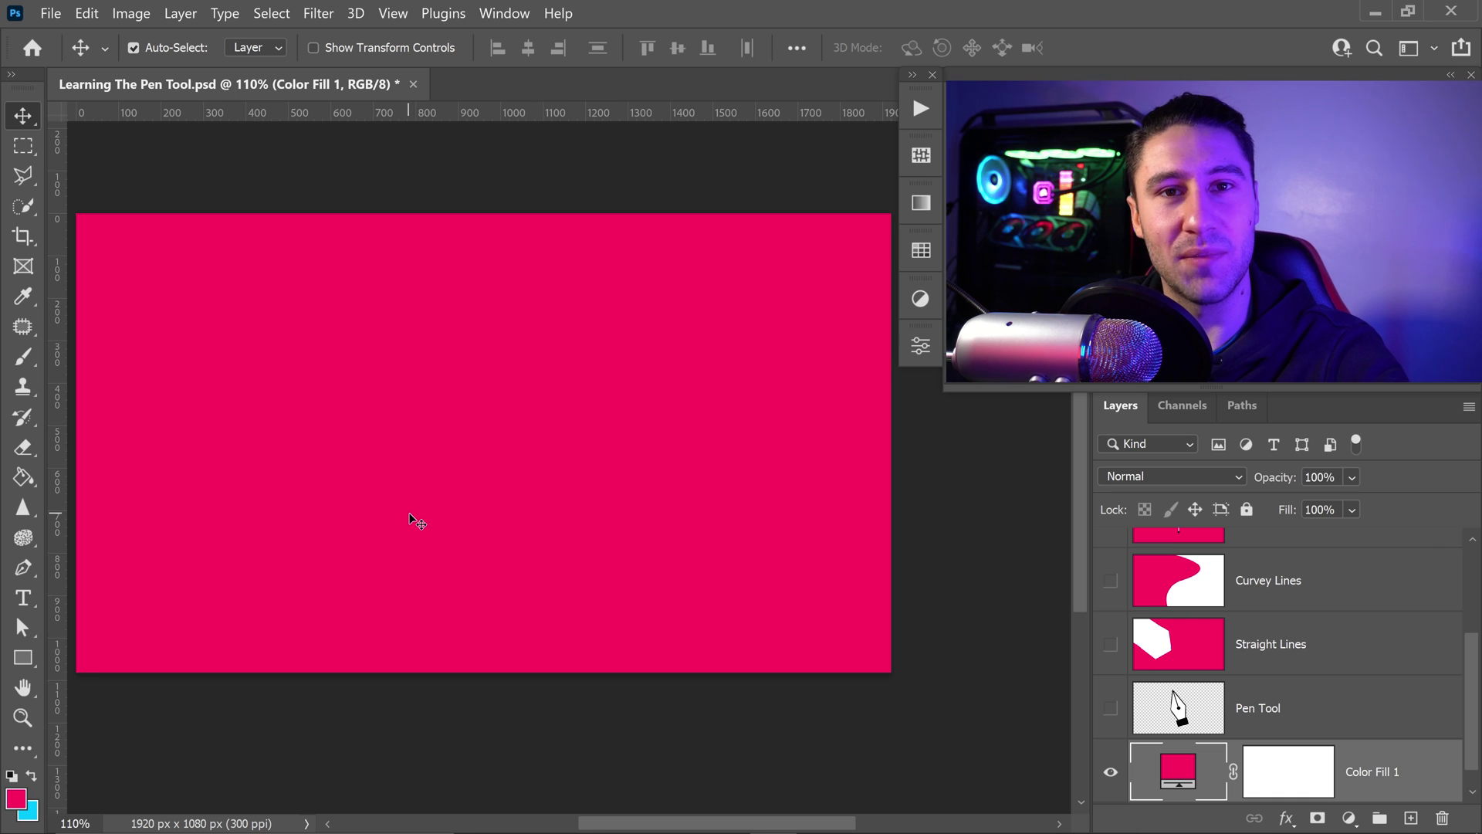
With the Pen tool in Shape mode, draw a closed six-sided shape about 783 by 613 px in the middle of the canvas
click(28, 575)
click(28, 585)
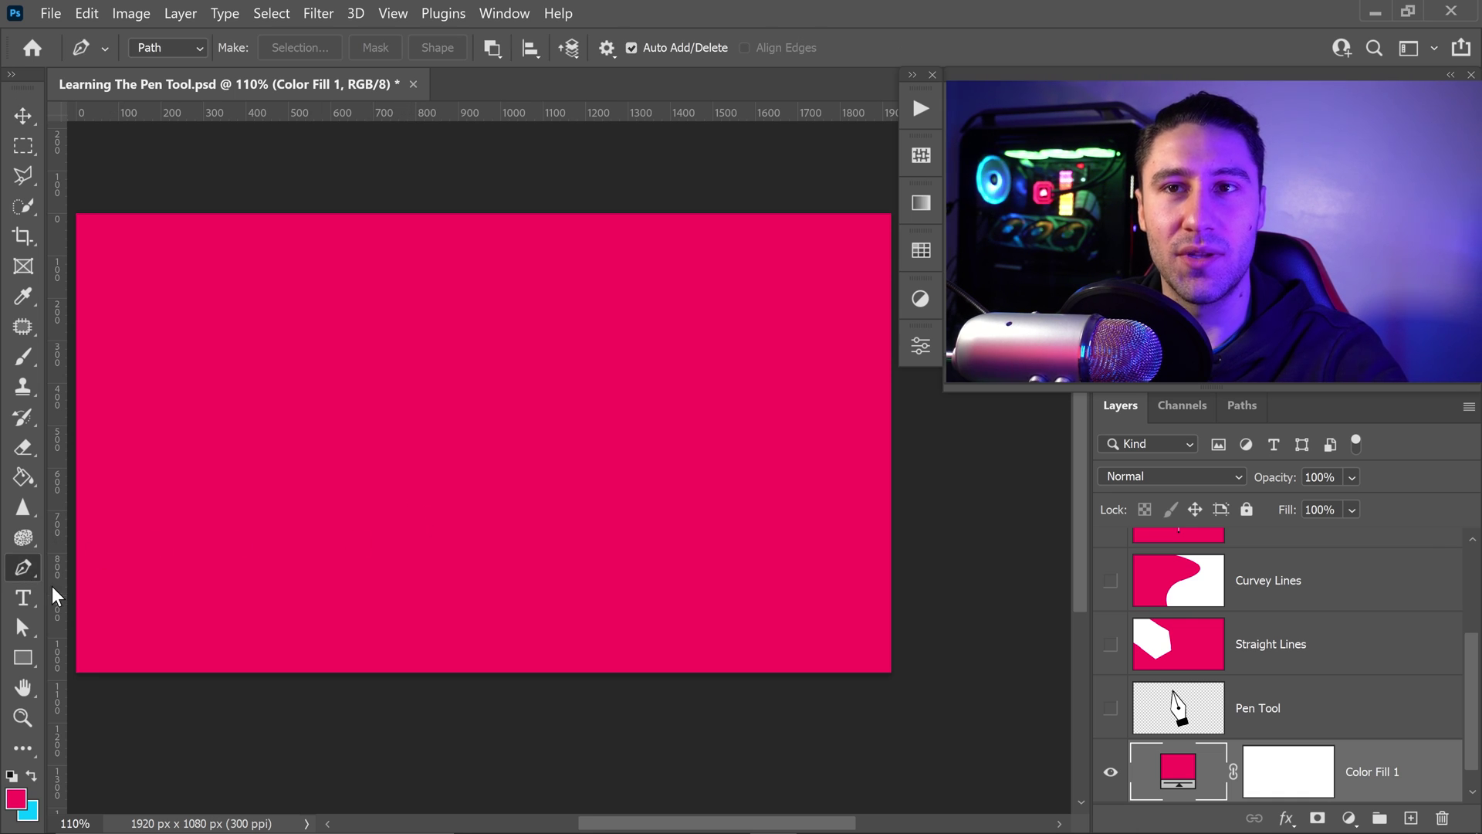
click(202, 54)
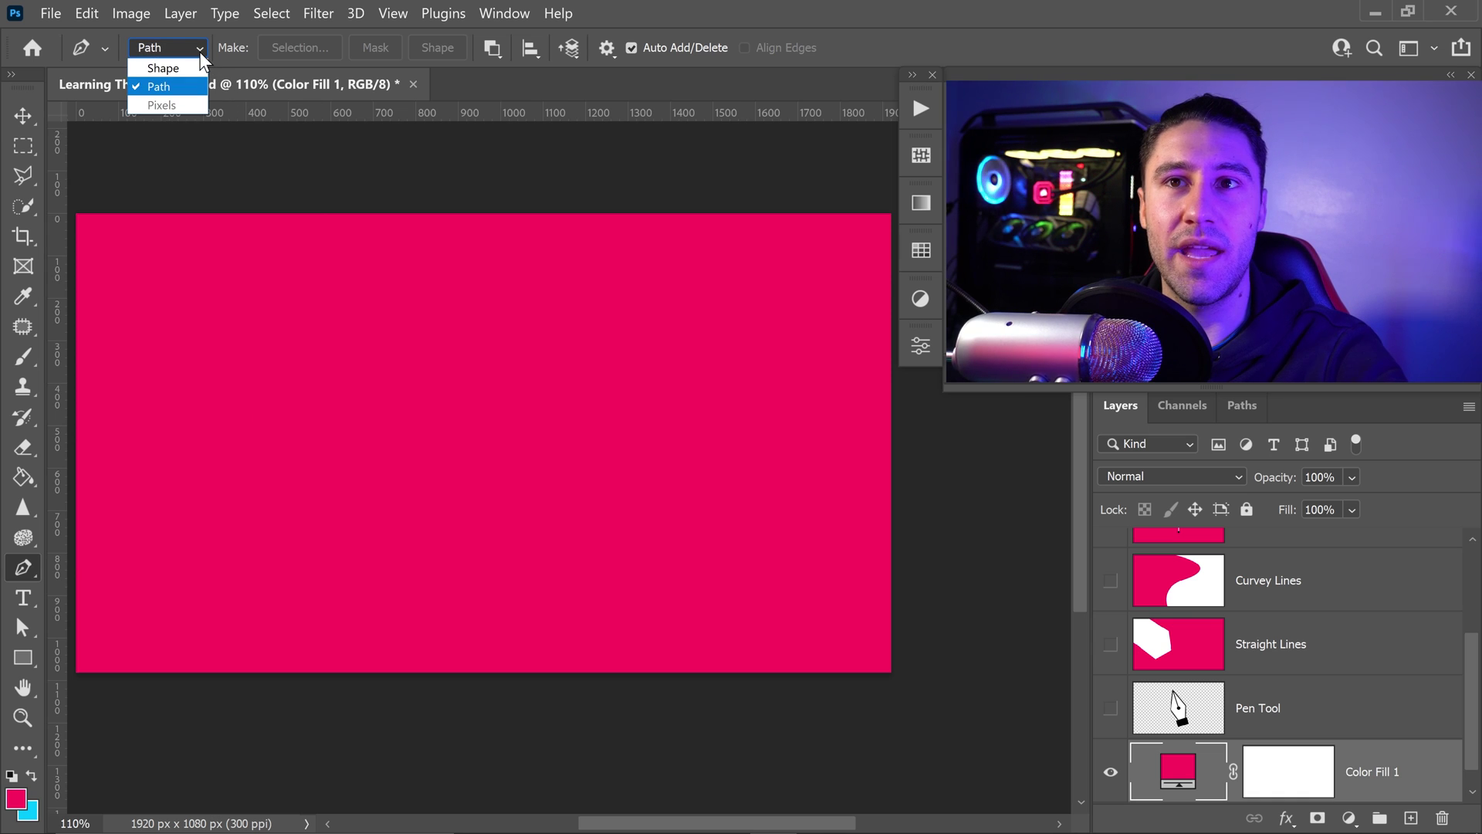
click(163, 68)
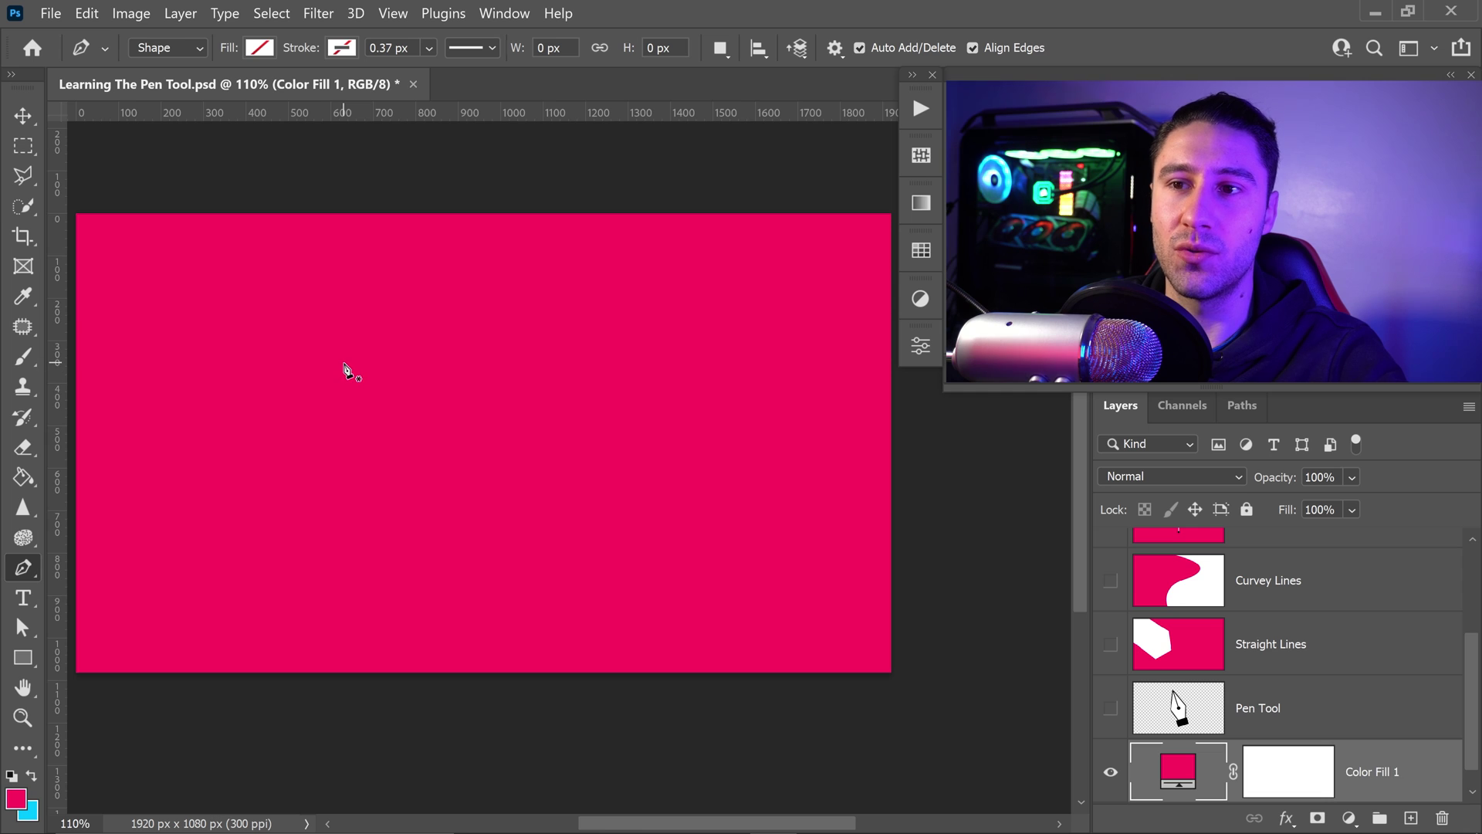
click(345, 364)
click(524, 300)
click(676, 395)
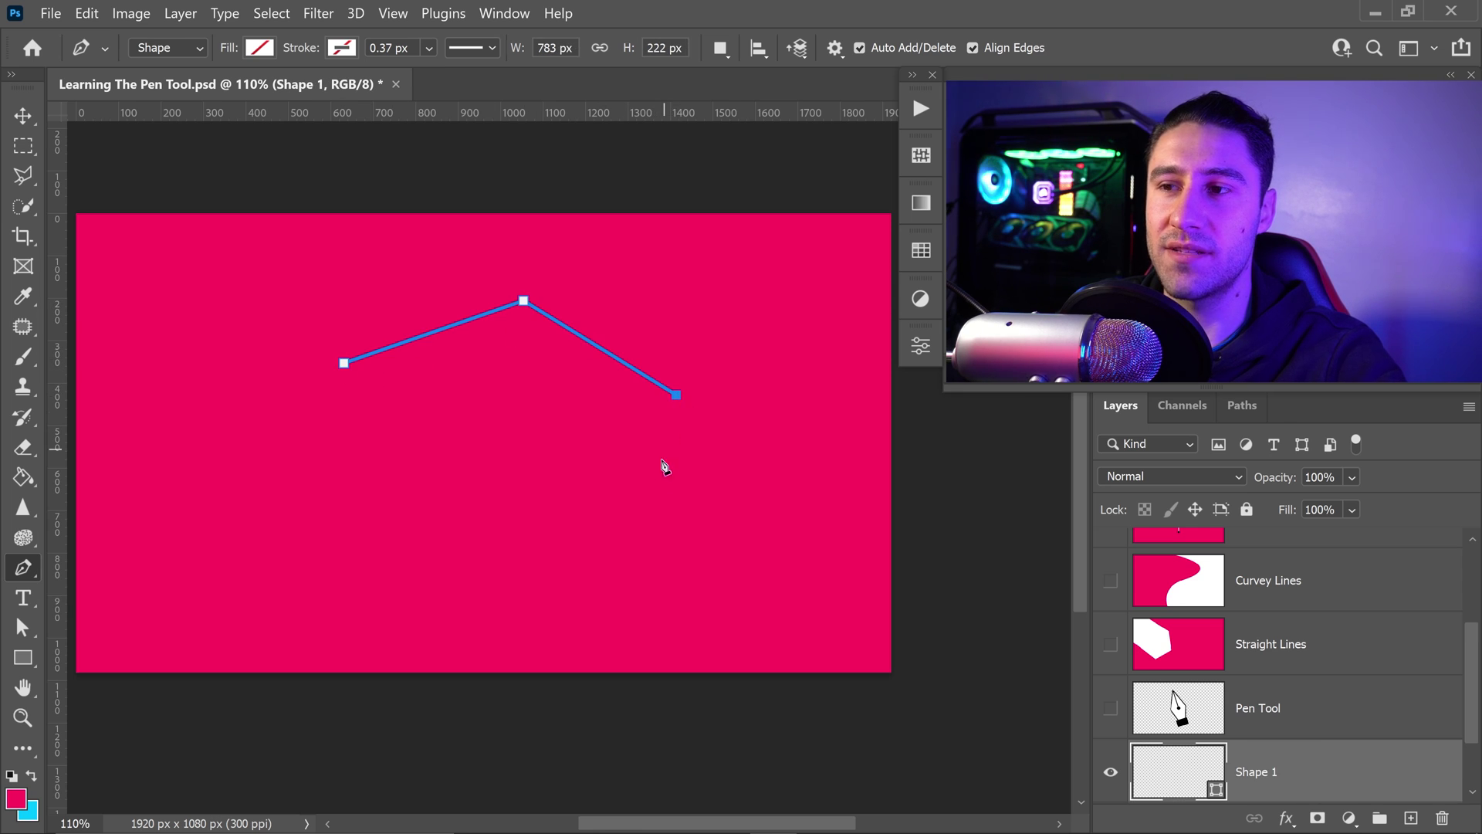
click(633, 538)
click(477, 561)
click(350, 503)
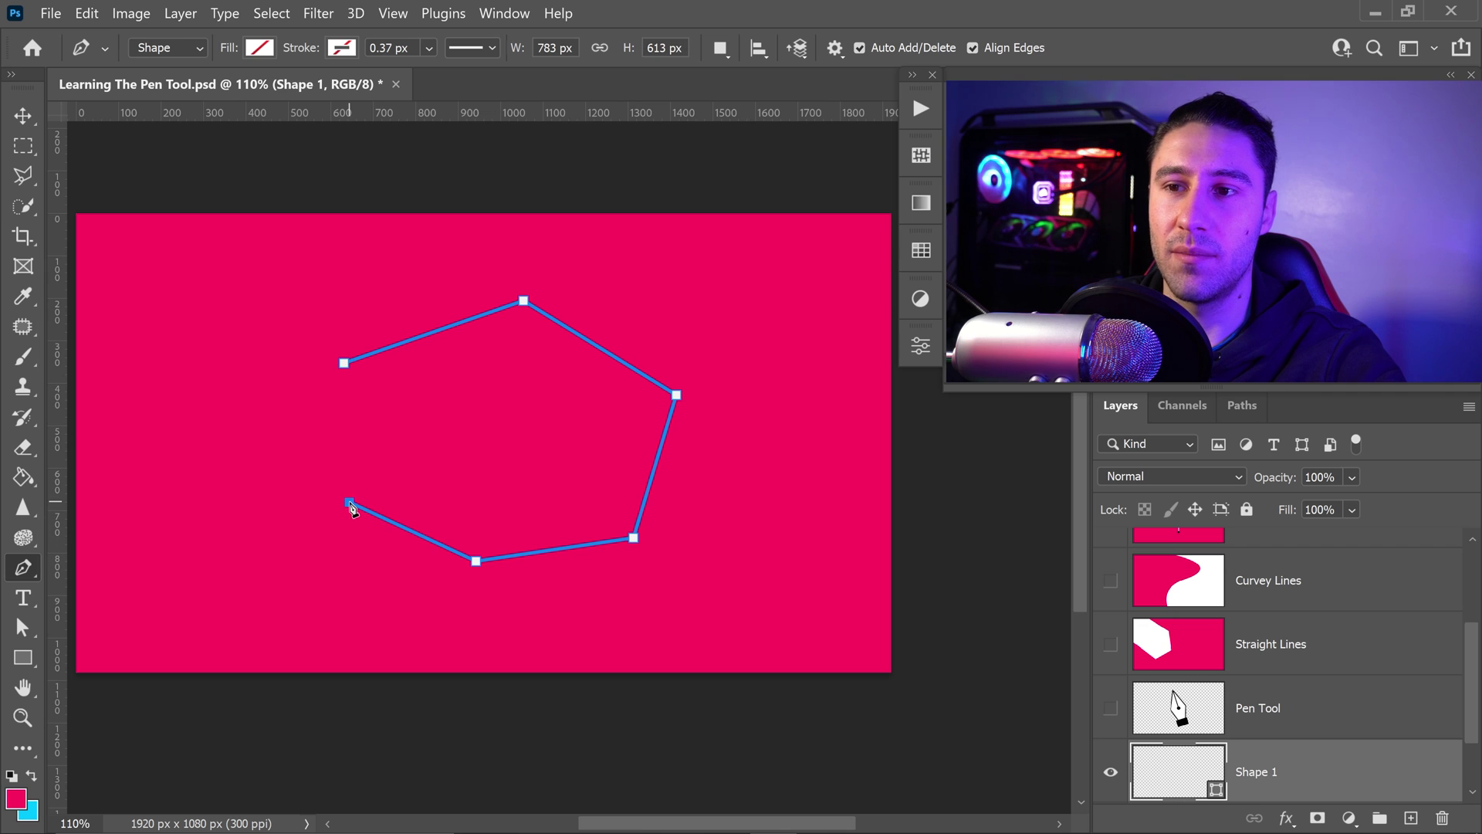
click(343, 363)
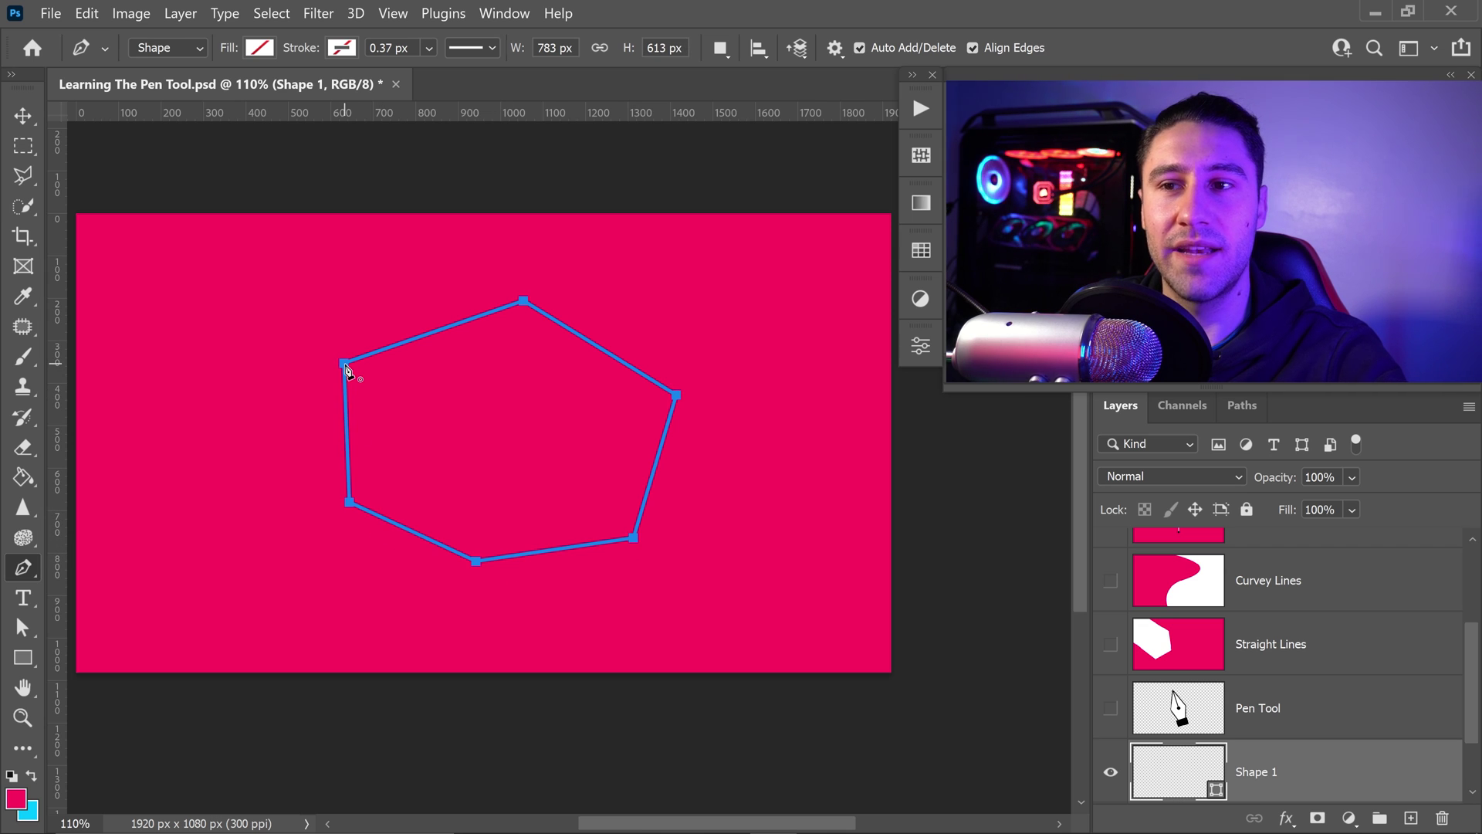
Fill the six-sided shape with cyan, and change its fill to solid black from the recently used colors
click(260, 49)
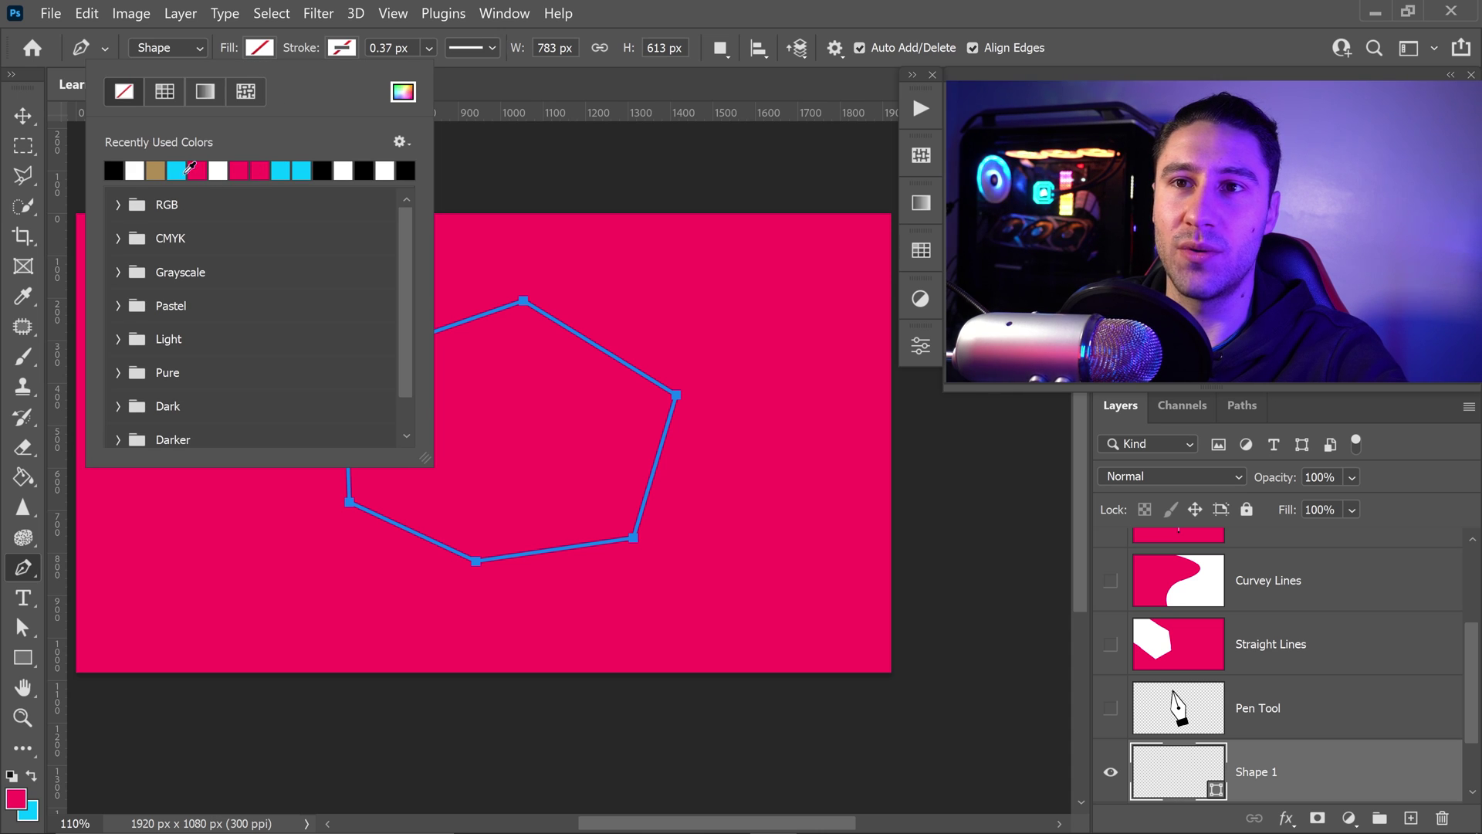
click(183, 169)
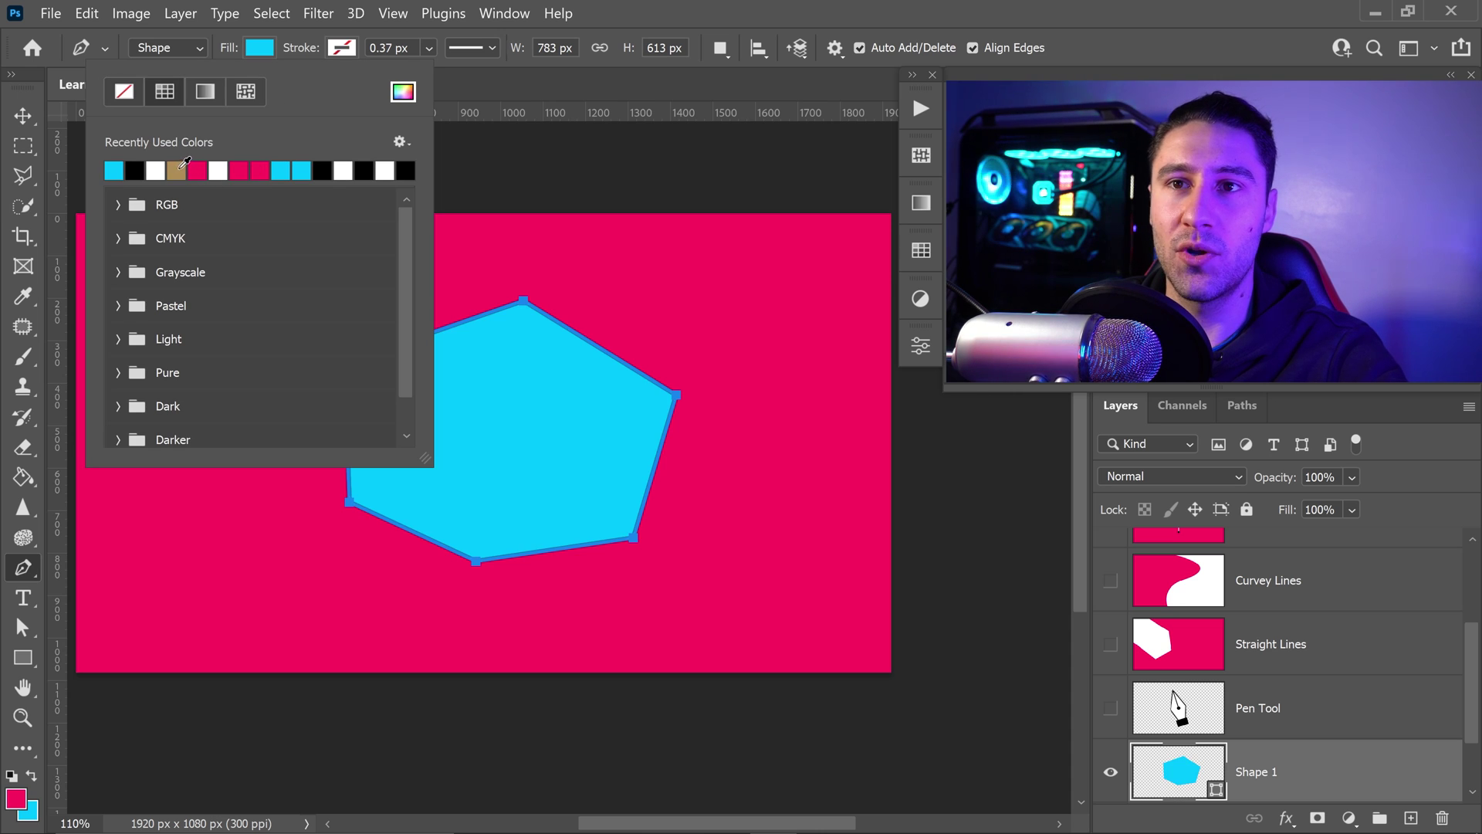
click(139, 172)
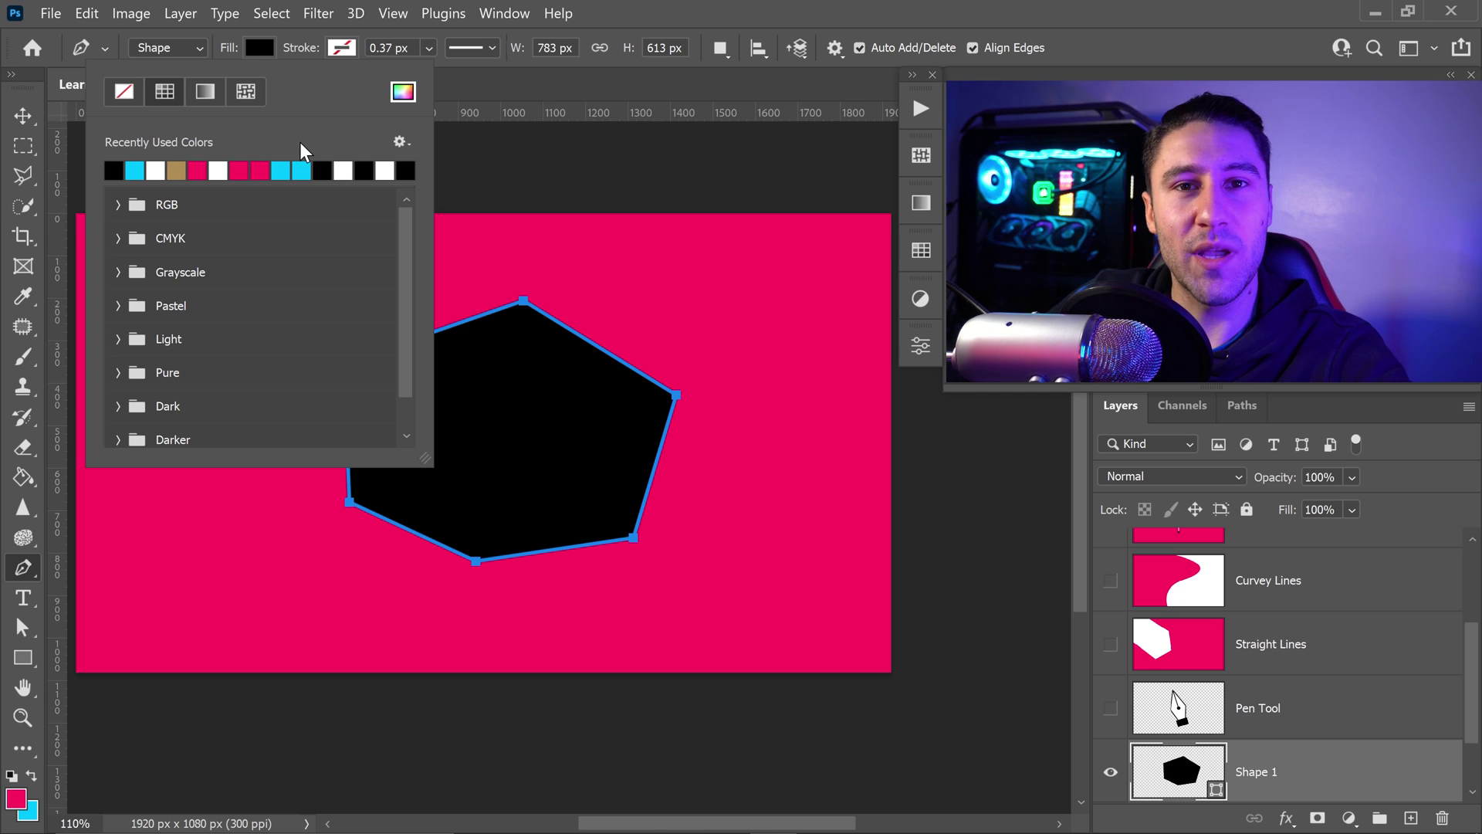
Try a gradient fill and a pattern fill on the six-sided shape, and return it to the solid black fill
click(212, 102)
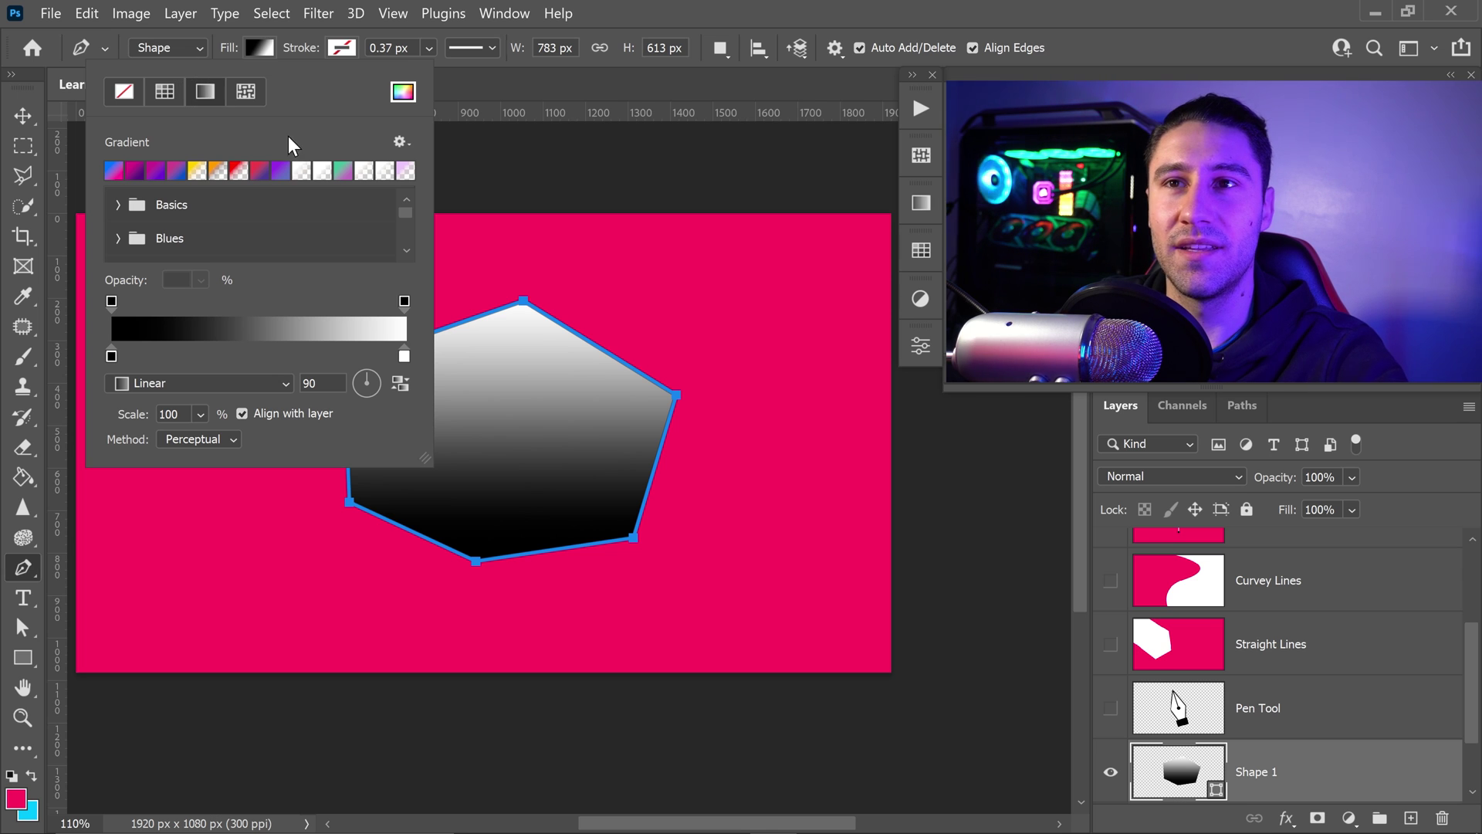
click(247, 93)
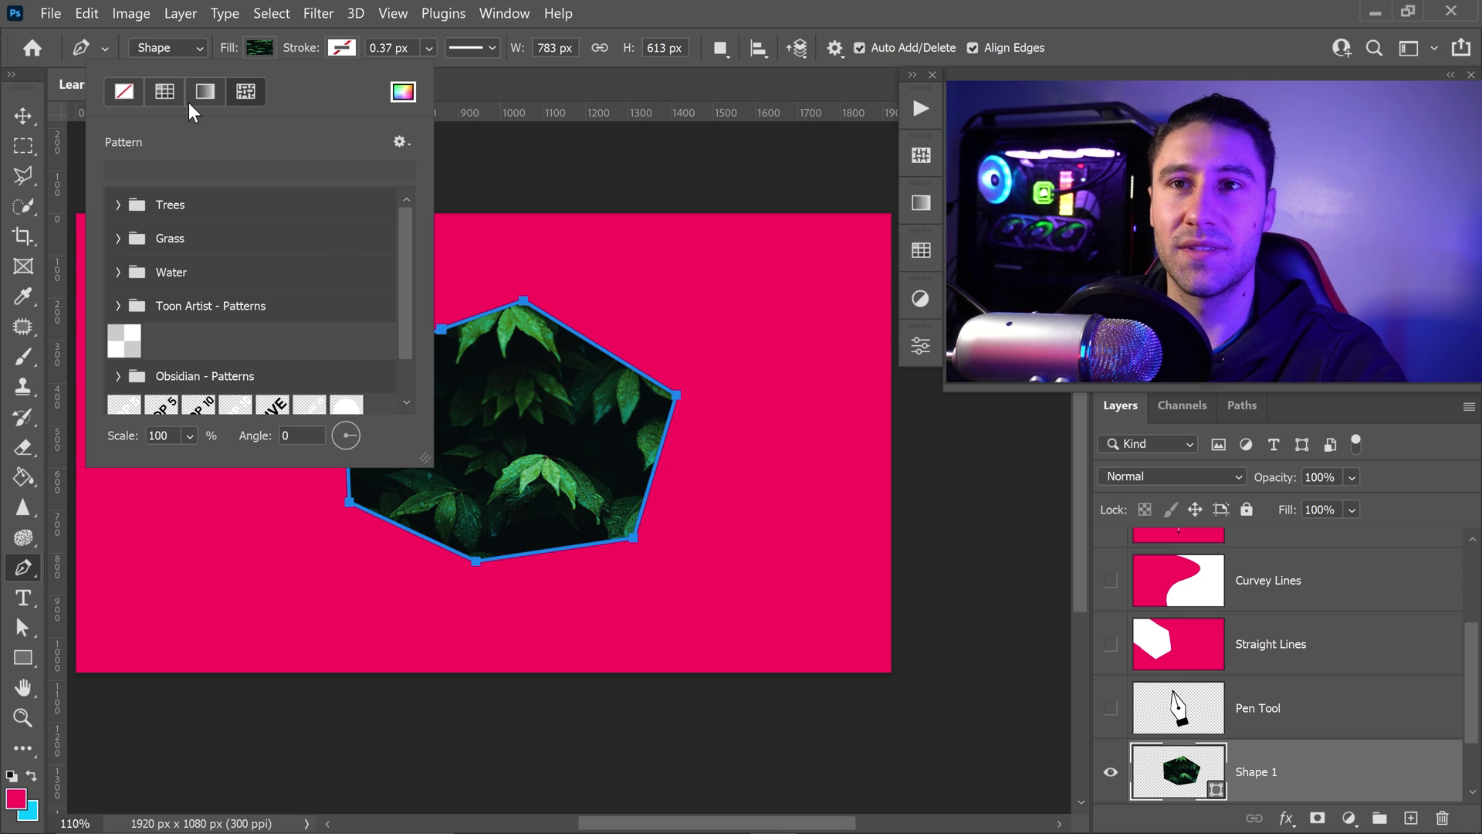
click(164, 91)
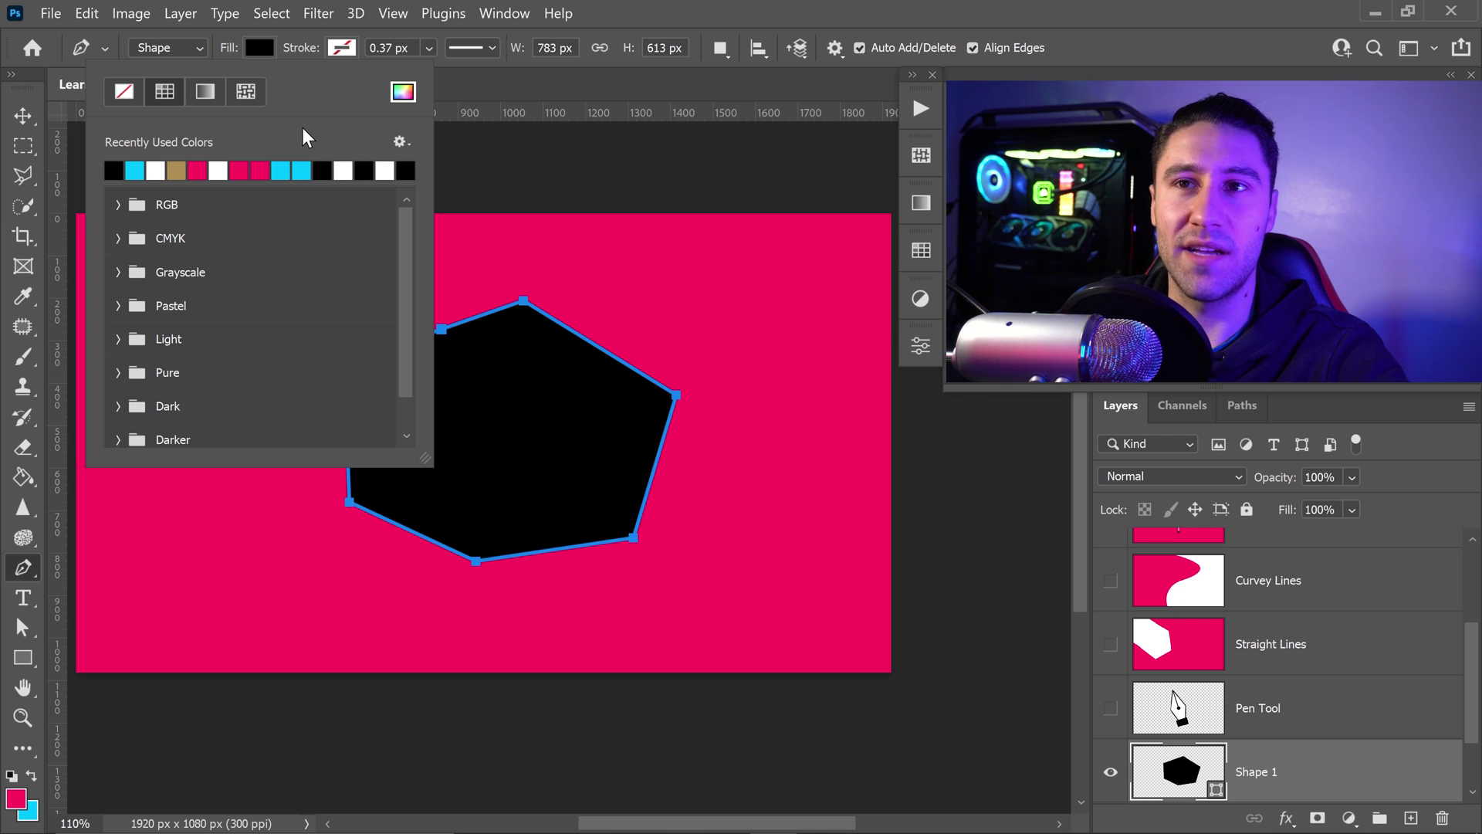
click(511, 240)
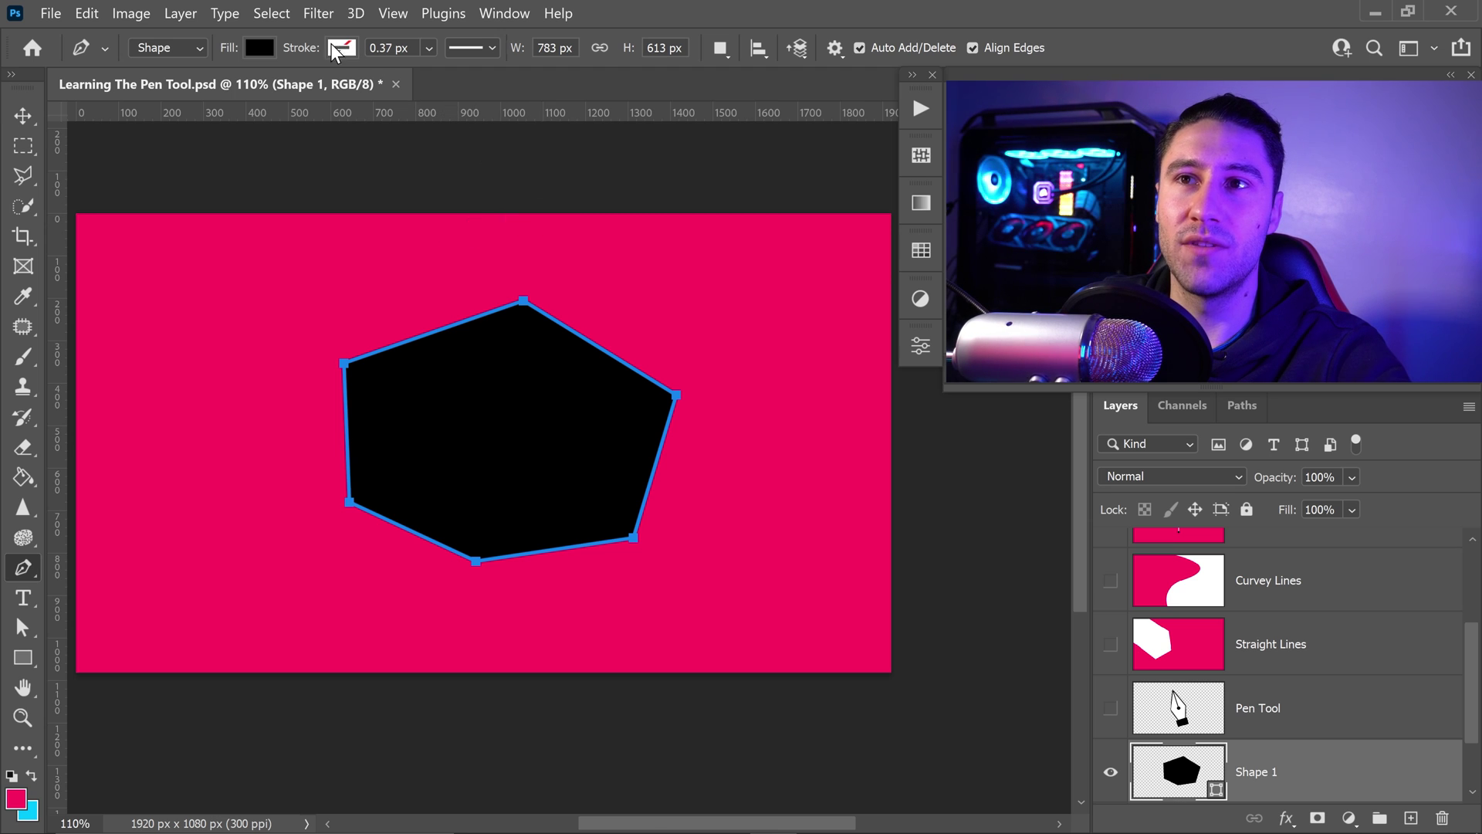
Set the six-sided shape's stroke color to white from the recently used colors
click(352, 52)
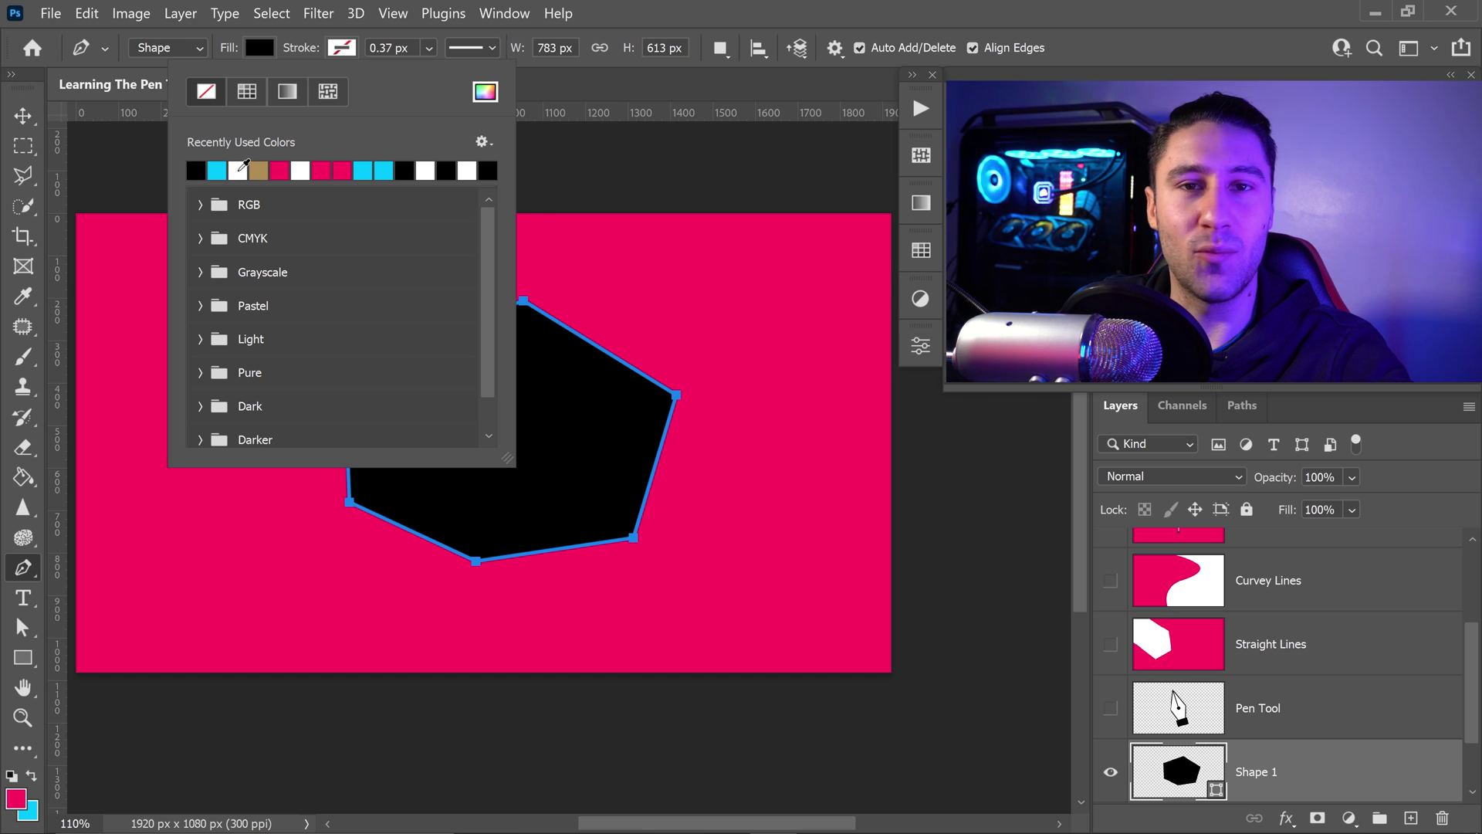
click(238, 169)
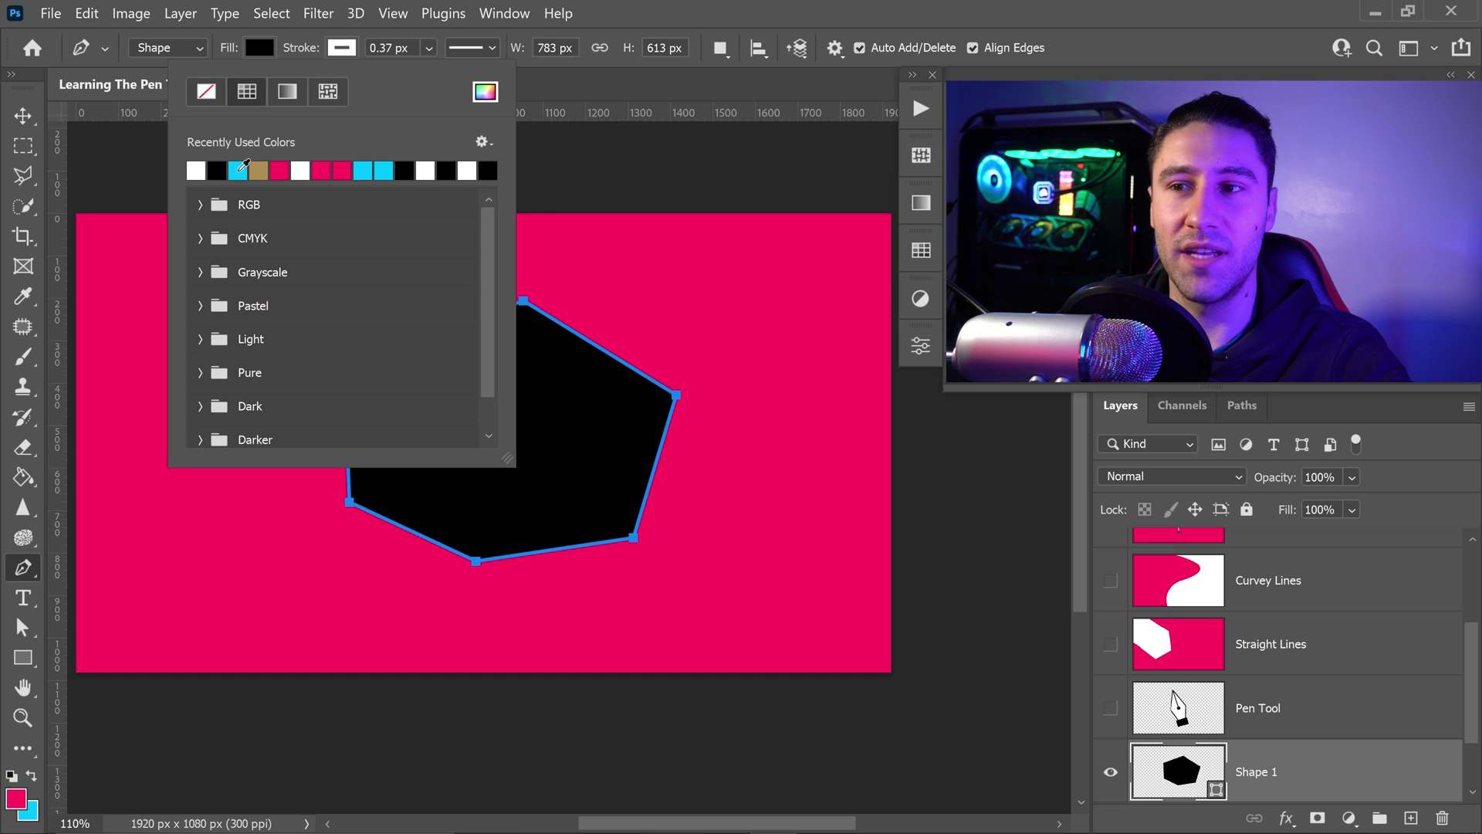
click(620, 21)
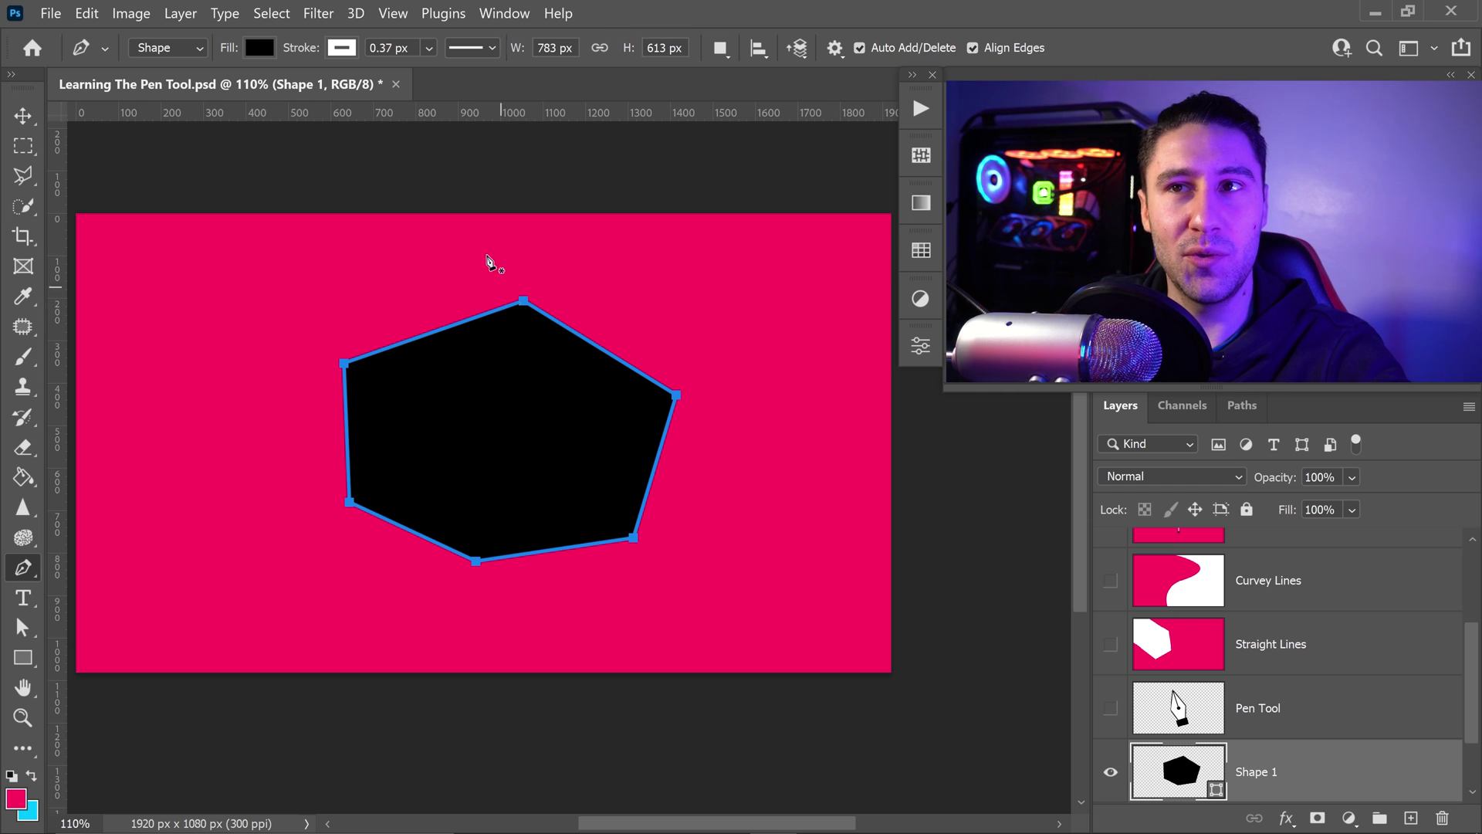
Increase the six-sided shape's stroke width to about 21 px
click(431, 49)
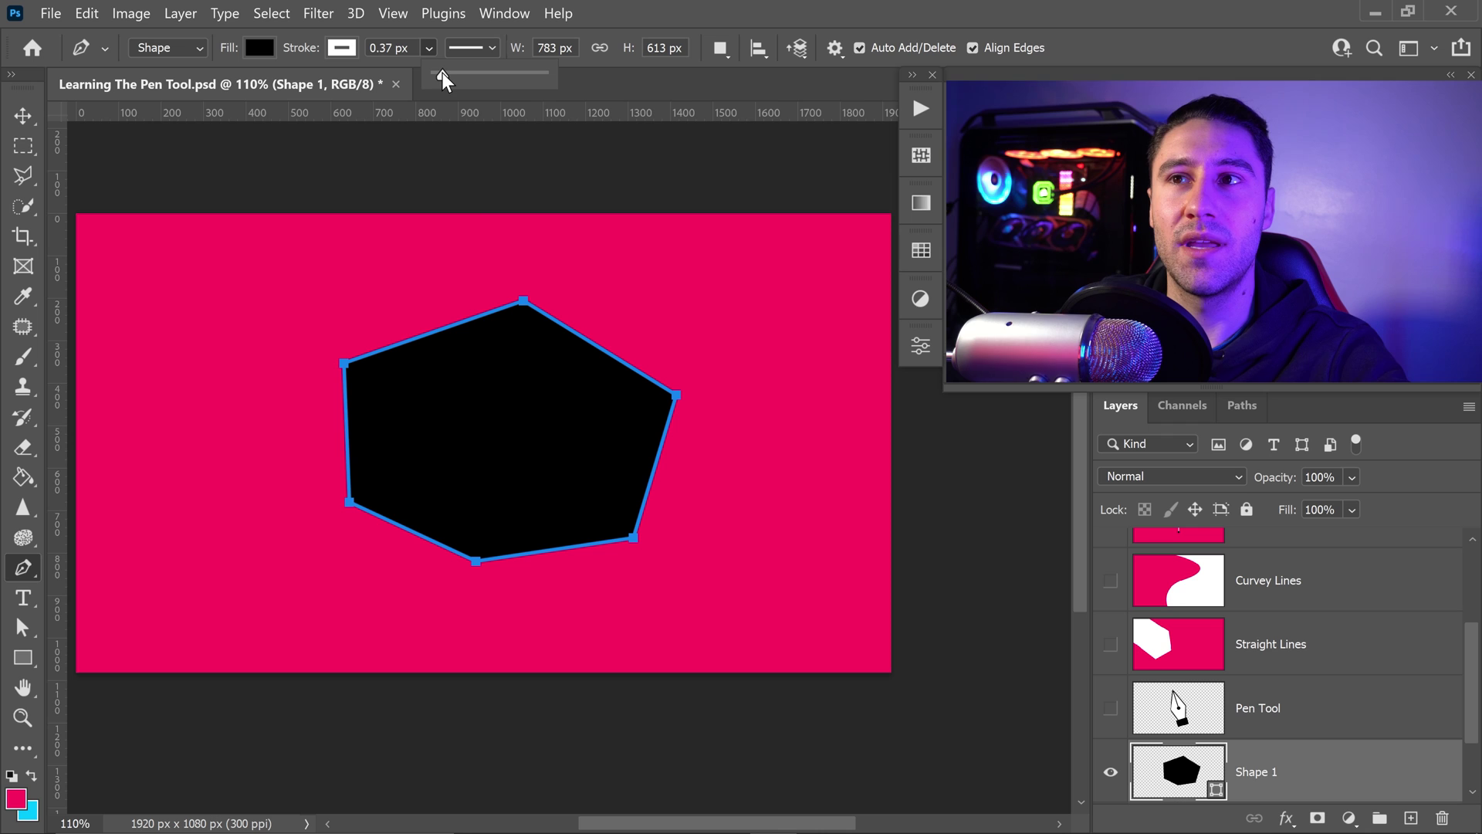
mouse_move(444, 80)
mouse_down()
mouse_move(495, 79)
mouse_move(473, 83)
mouse_up()
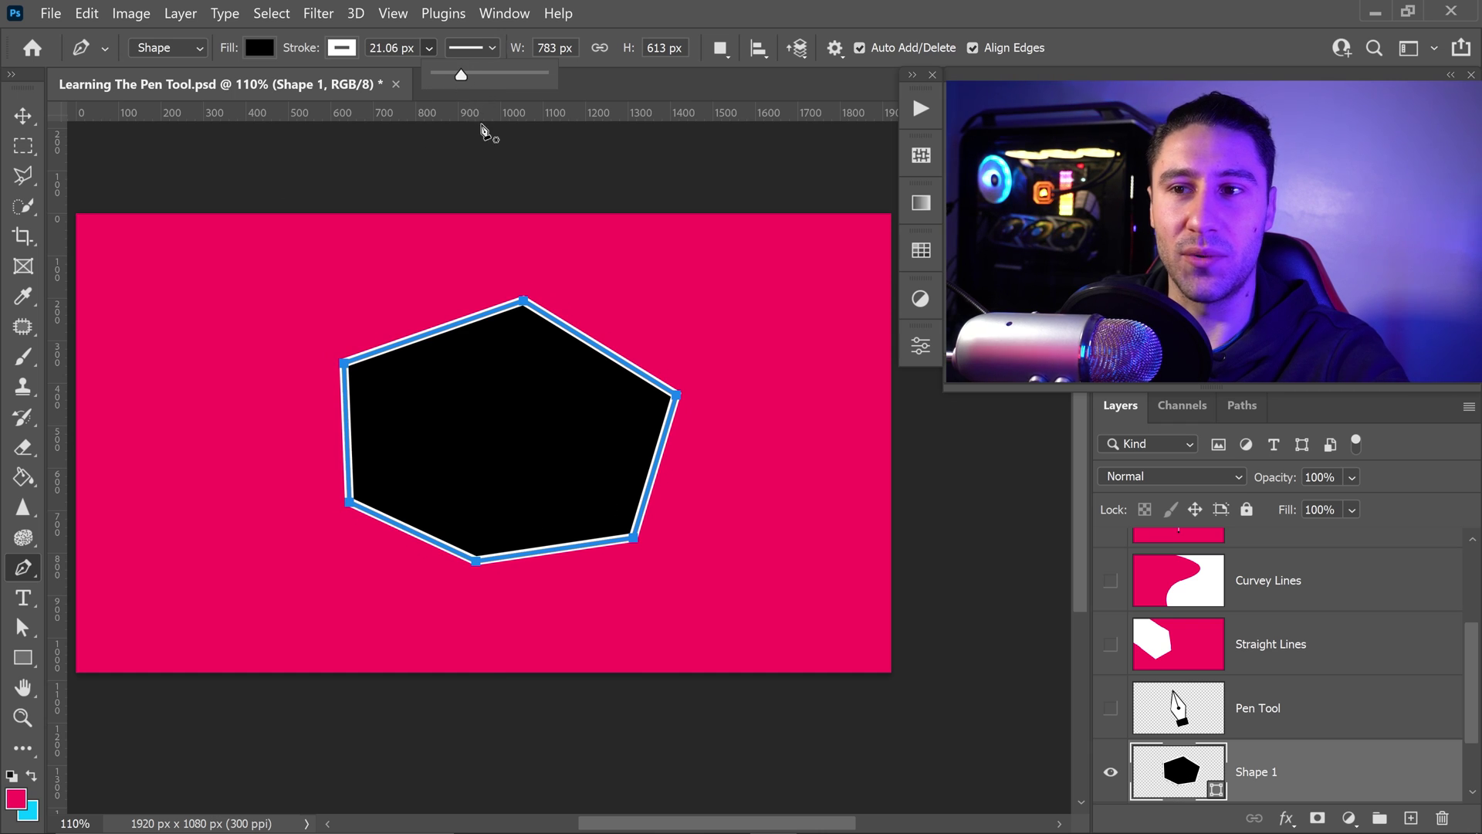
click(484, 129)
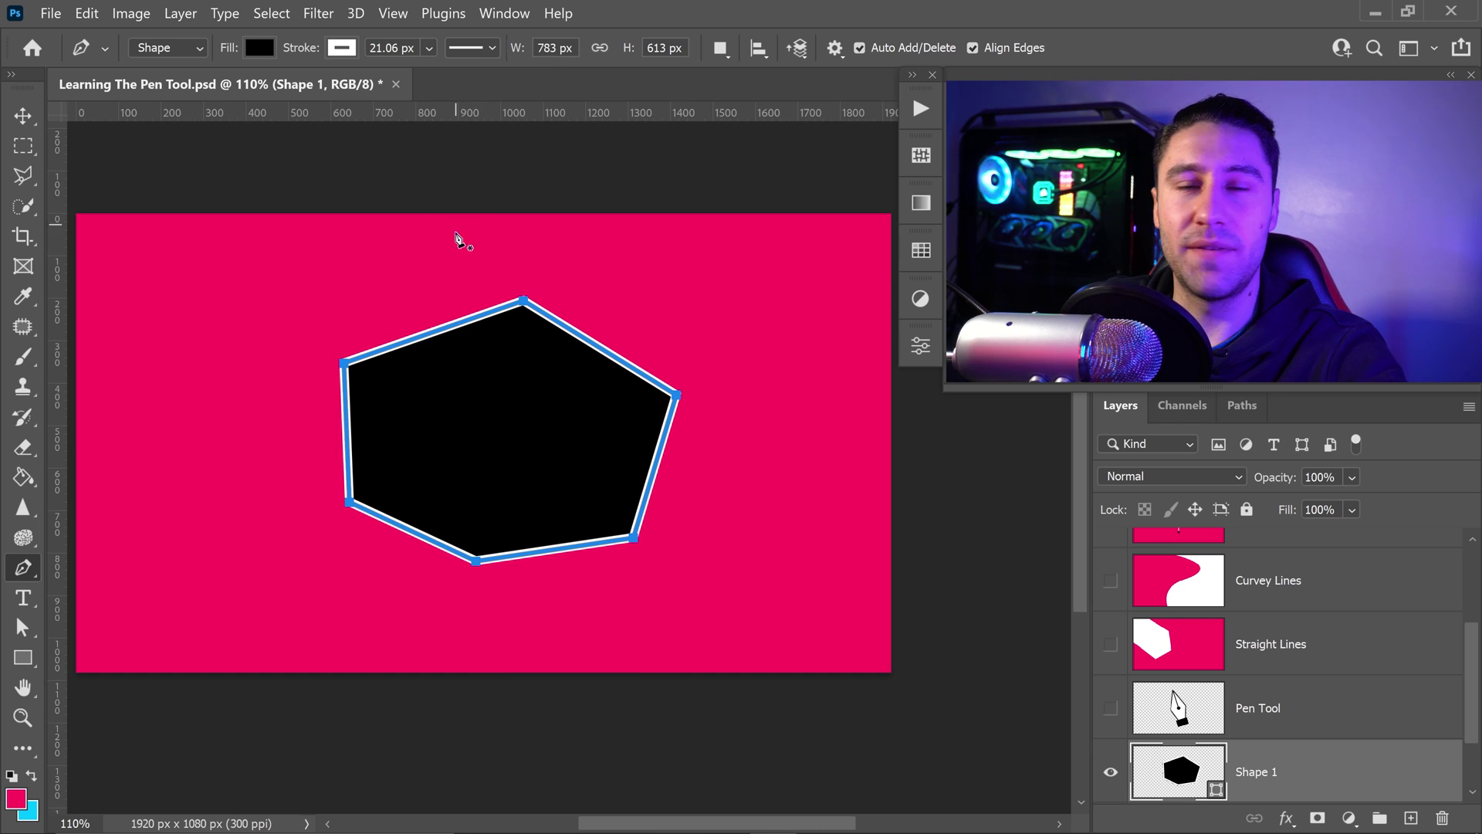
Remove the six-sided shape's stroke, and try the shape with no fill
click(342, 49)
click(206, 92)
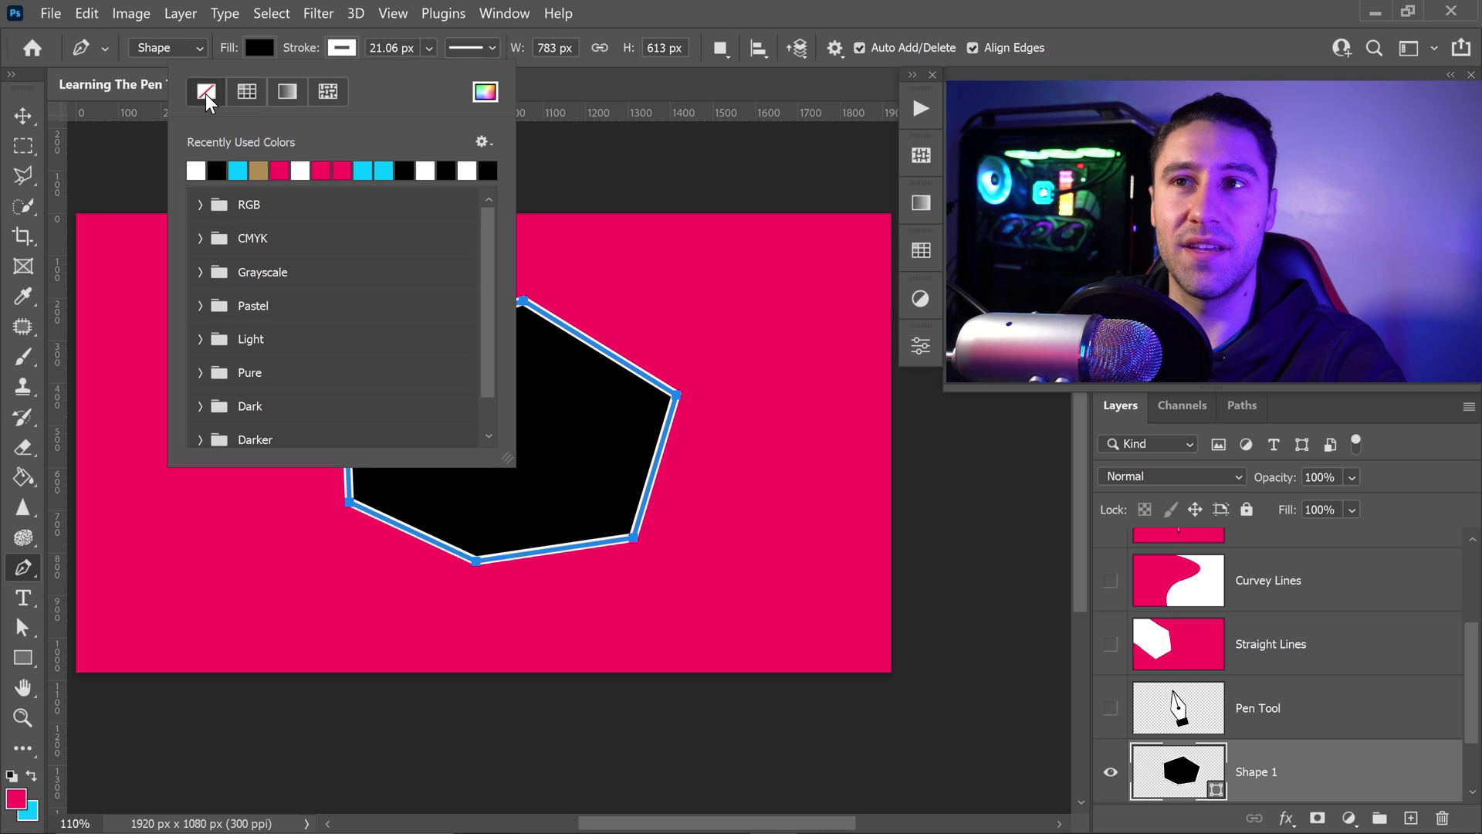
click(261, 50)
click(261, 51)
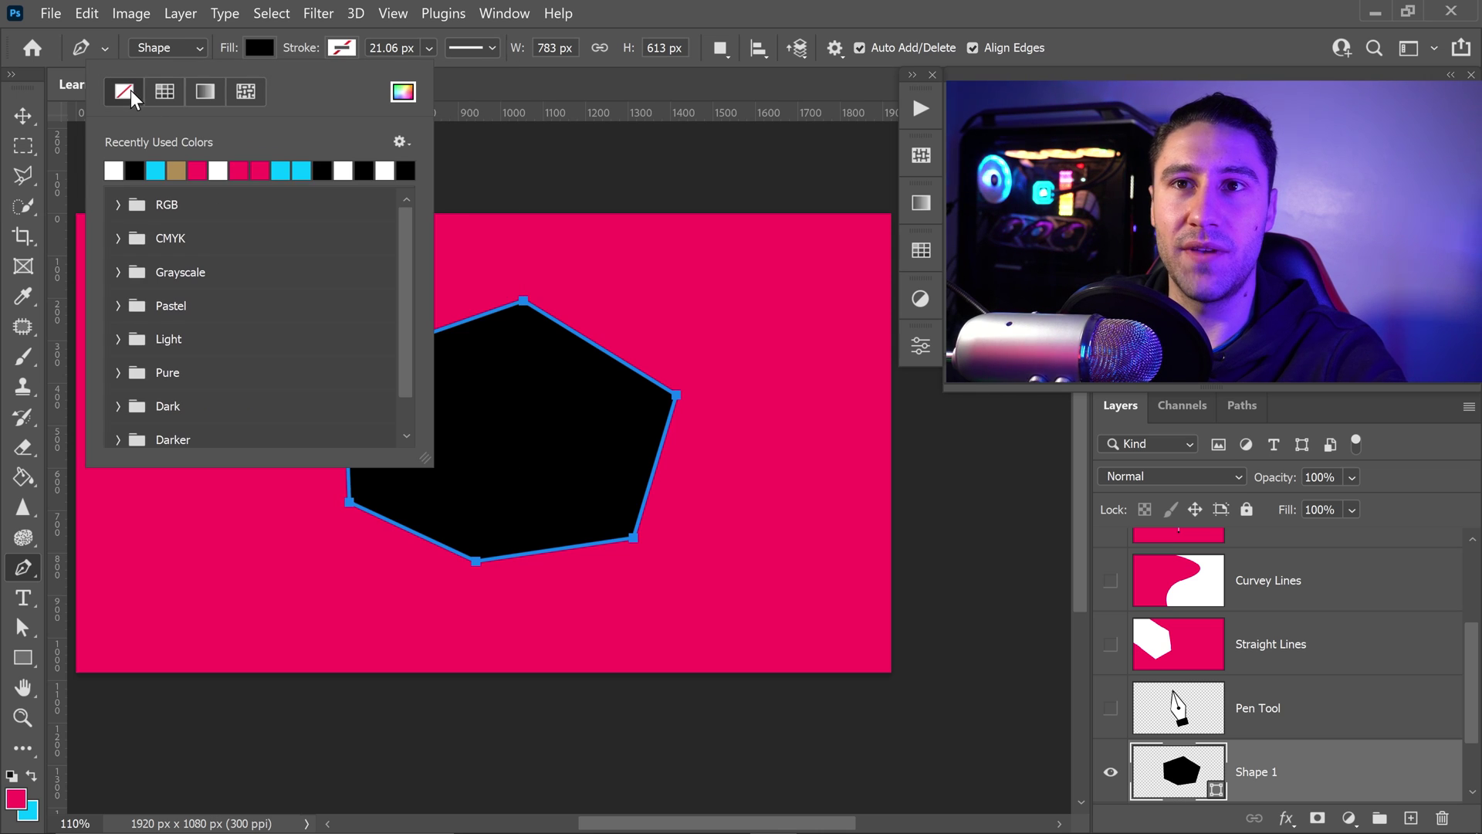
click(126, 91)
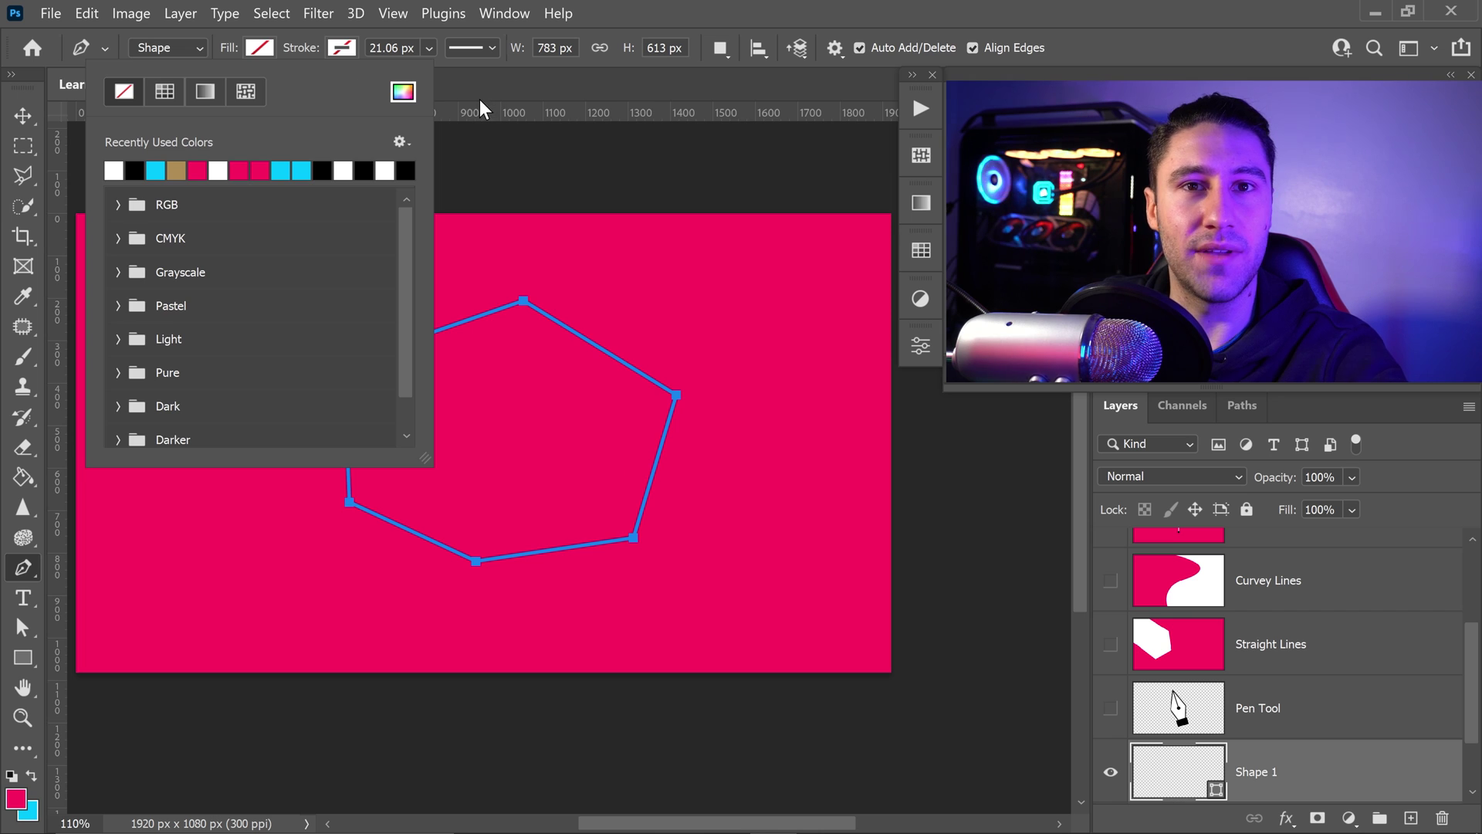
key(Escape)
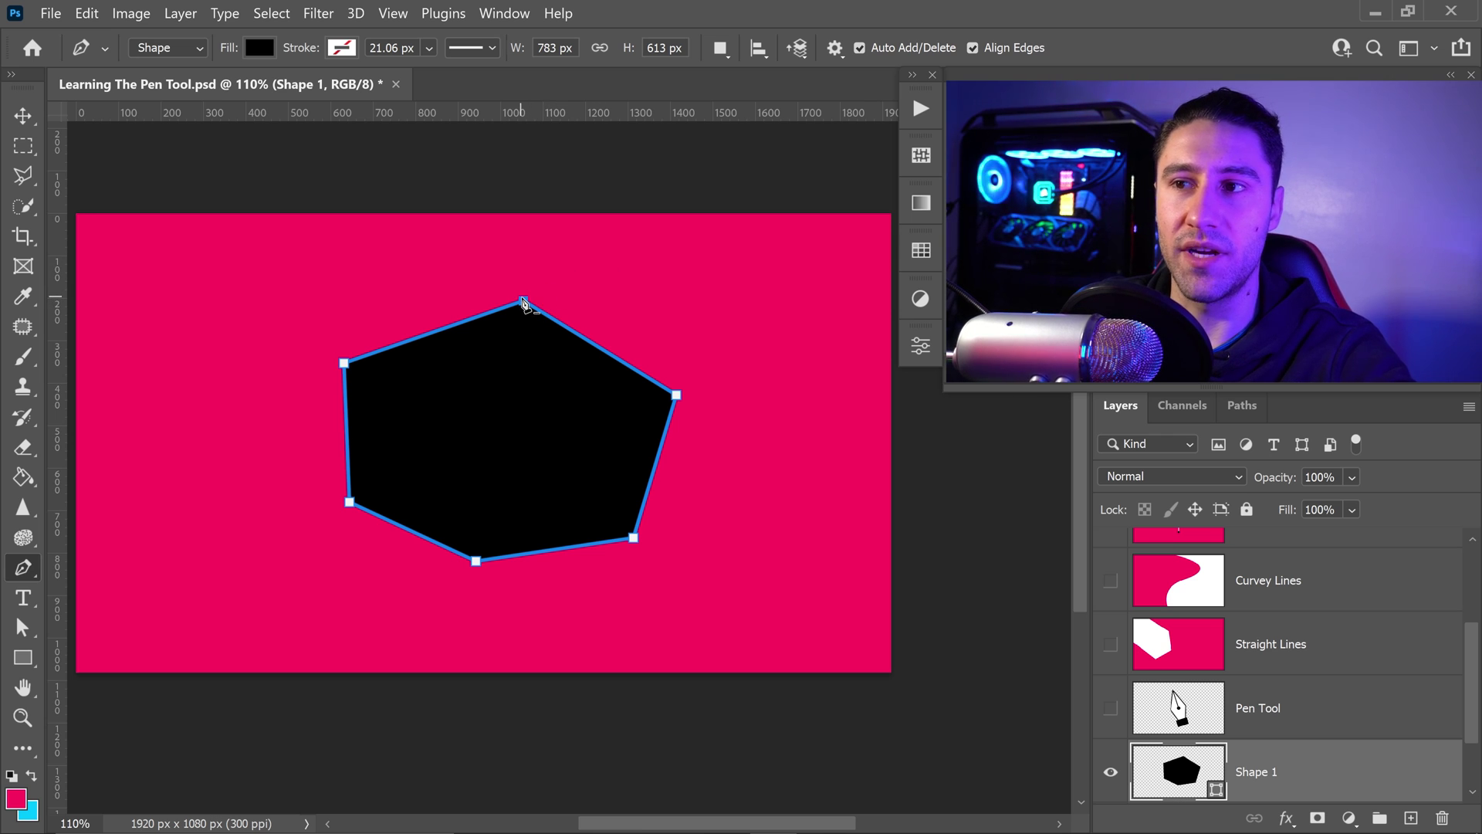
Delete the black shape's topmost anchor point, and add new anchor points near the middle of its upper edge
click(523, 301)
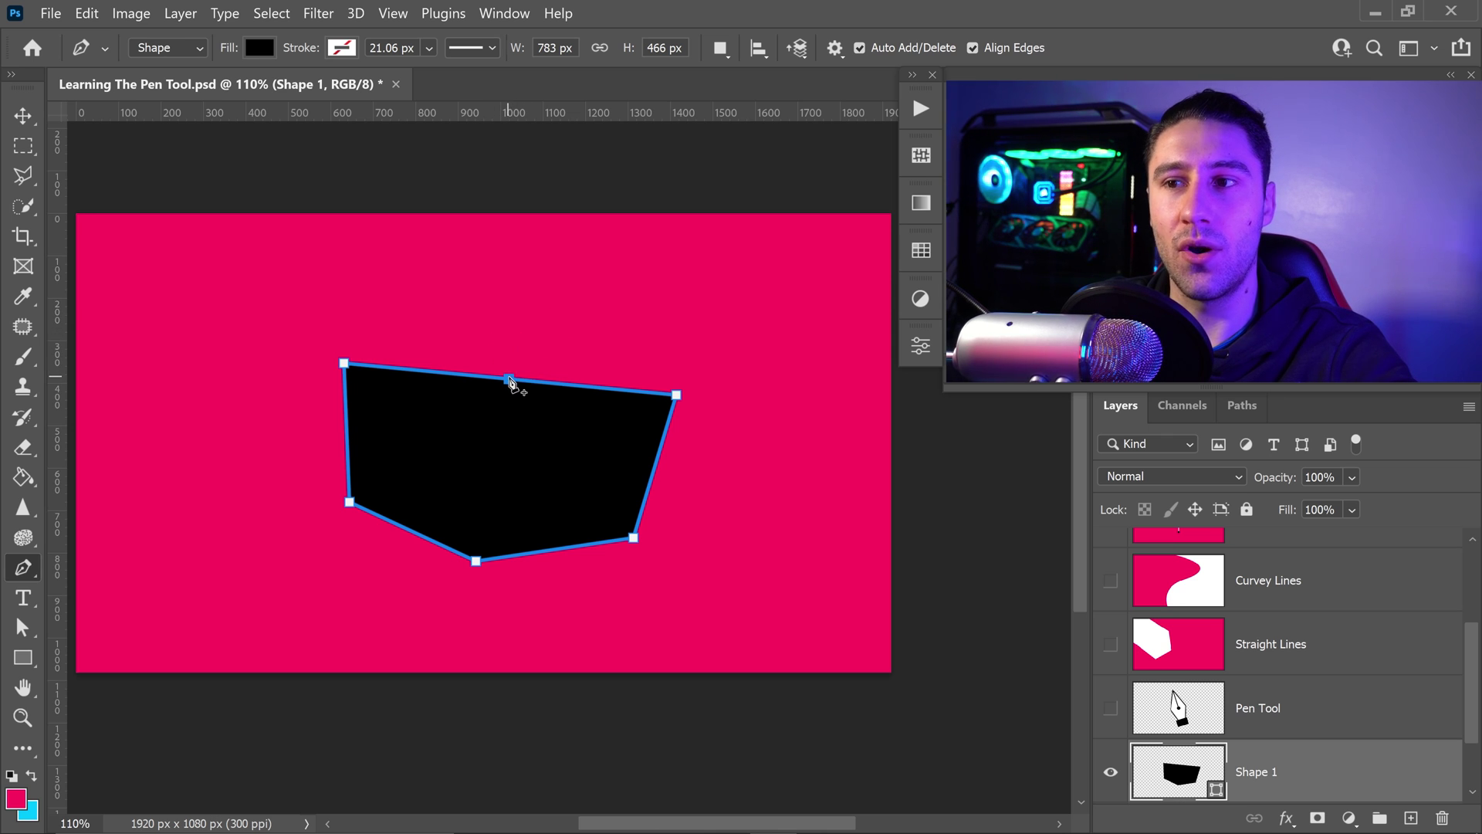
click(517, 380)
click(522, 381)
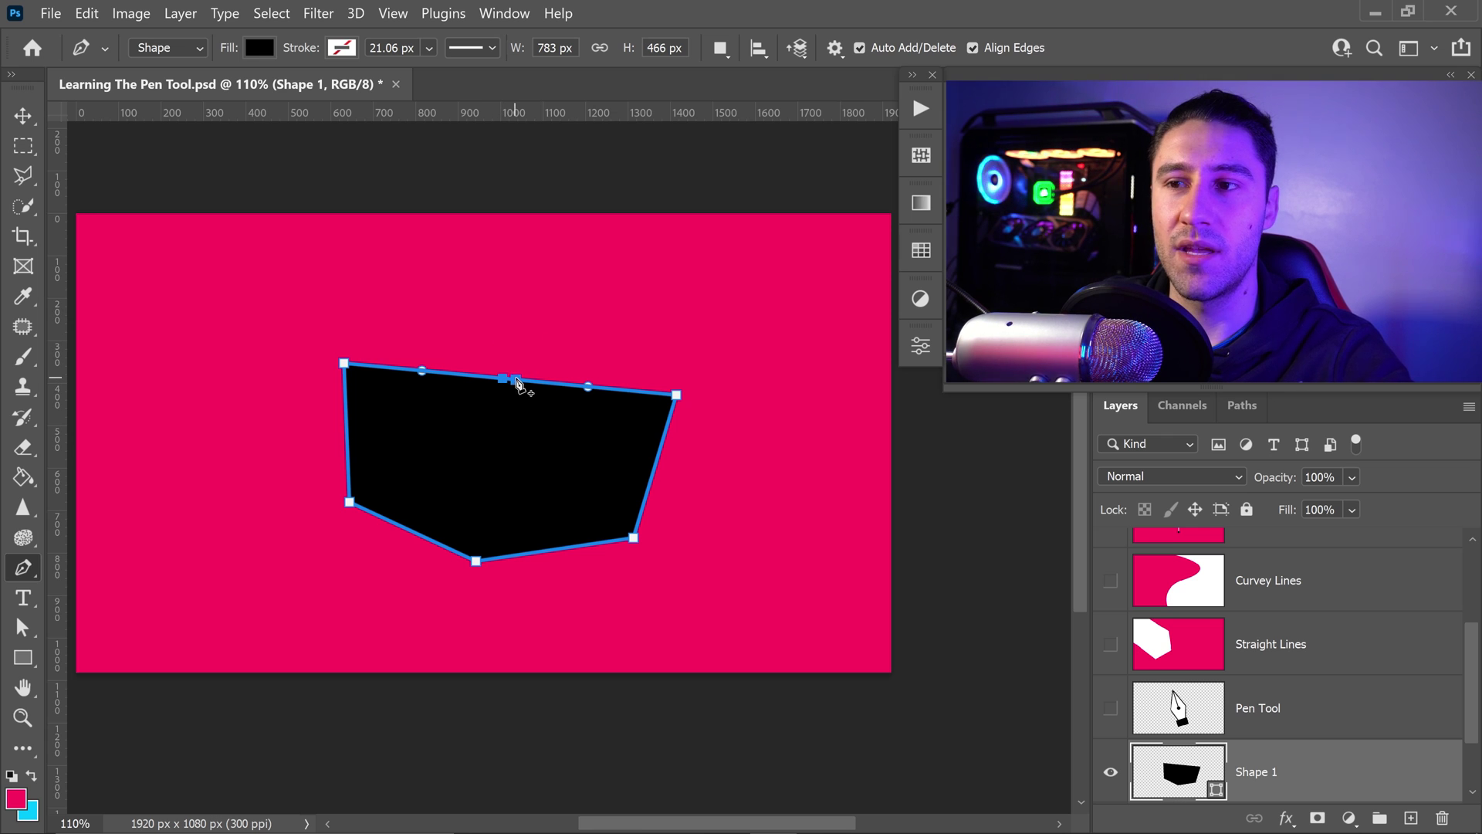
Raise the new upper-edge anchor point until the shape is about 752 px high, and convert it to a corner point
drag(514, 380, 522, 256)
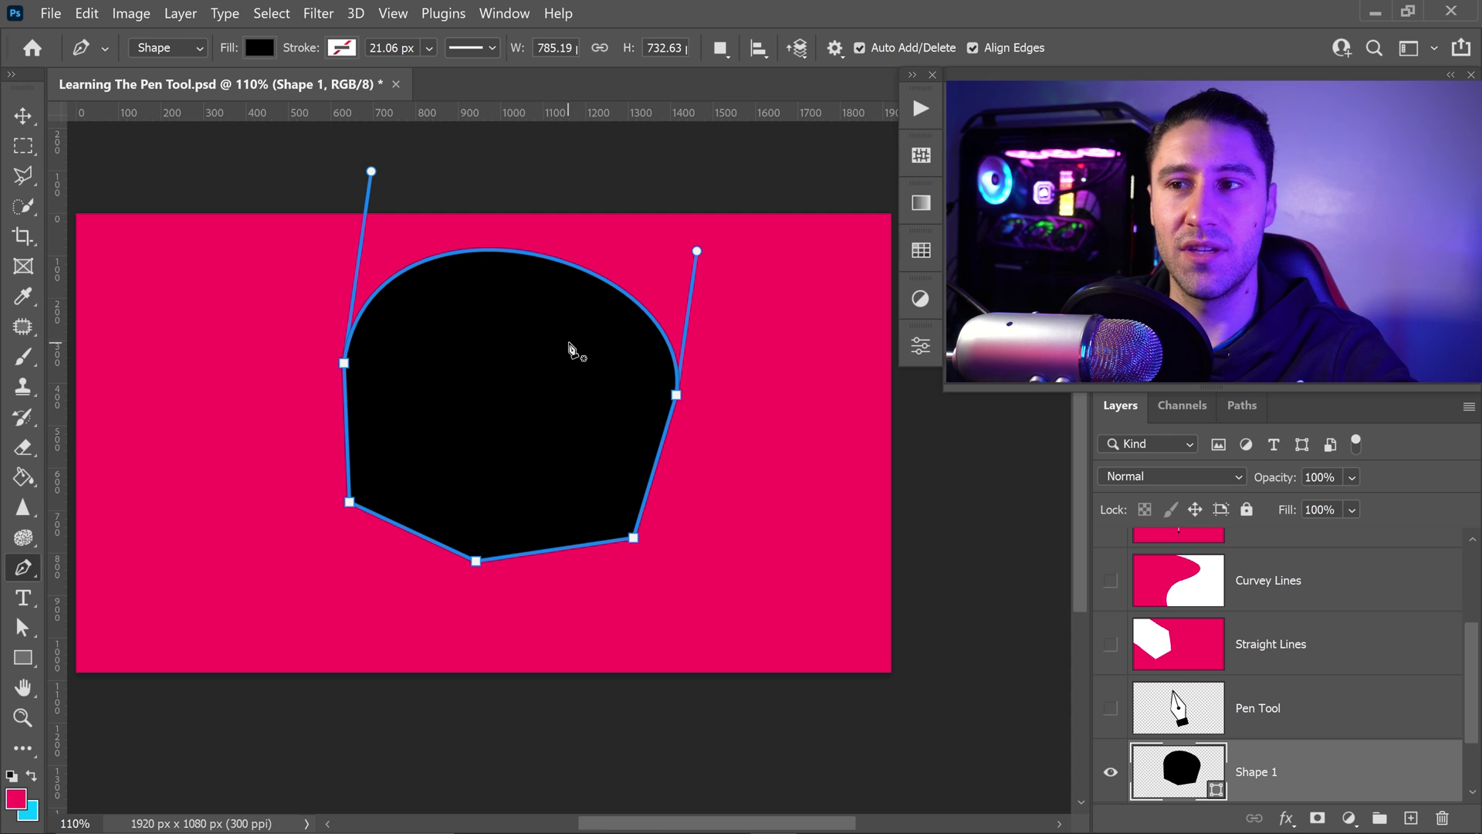
key(ctrl+z)
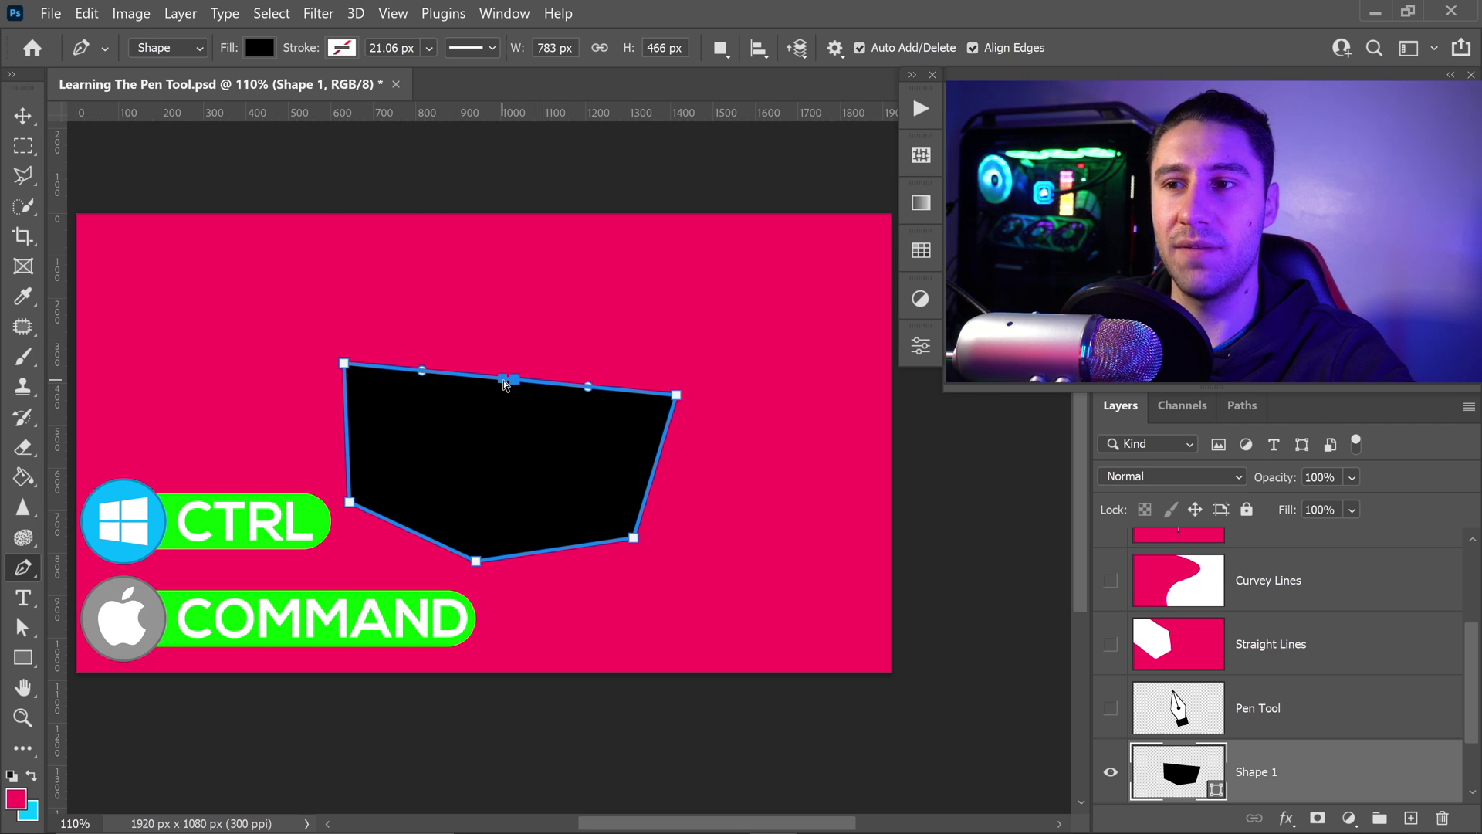
drag(506, 384, 556, 248)
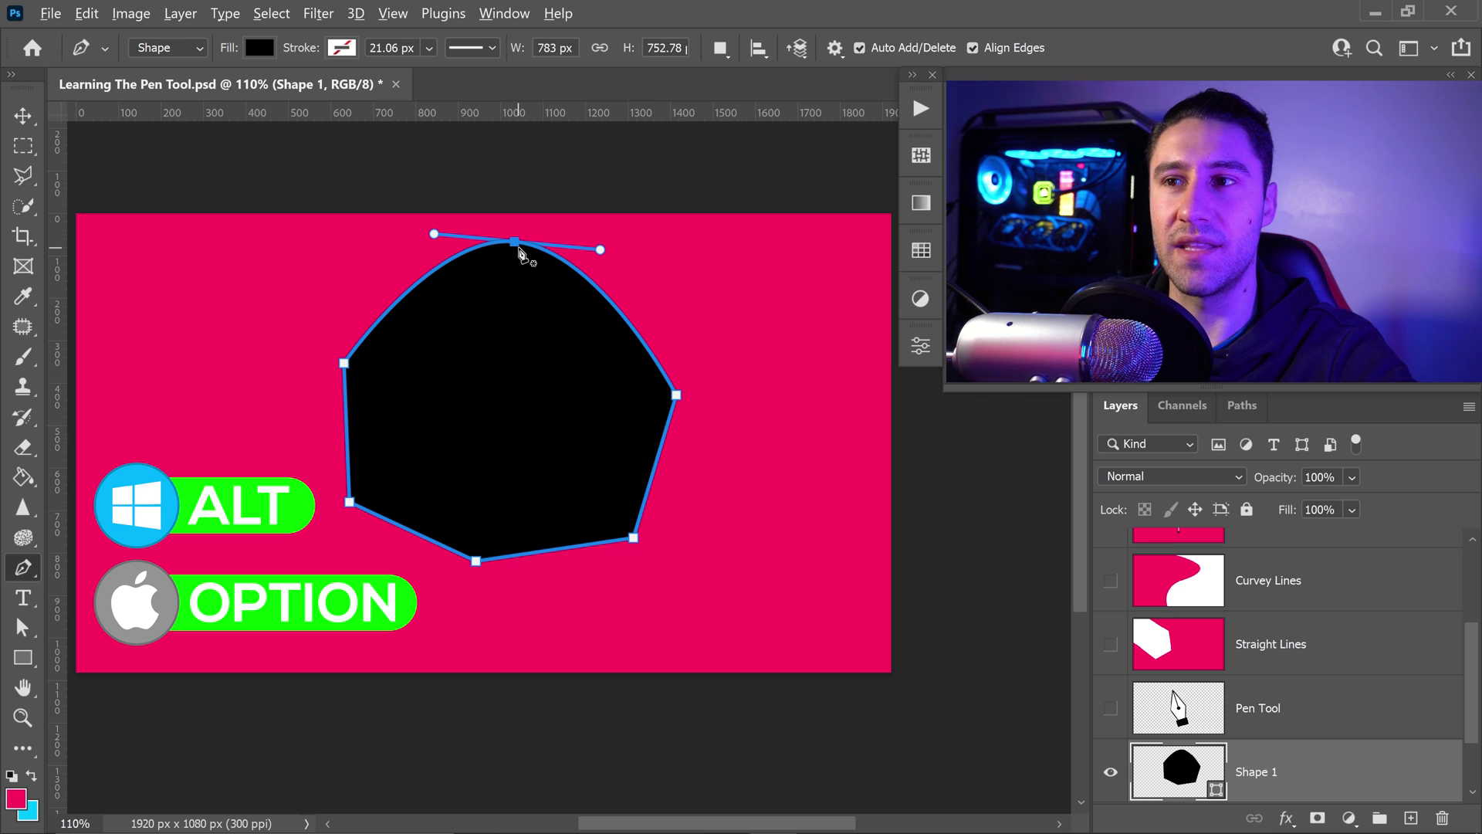
alt+click(515, 243)
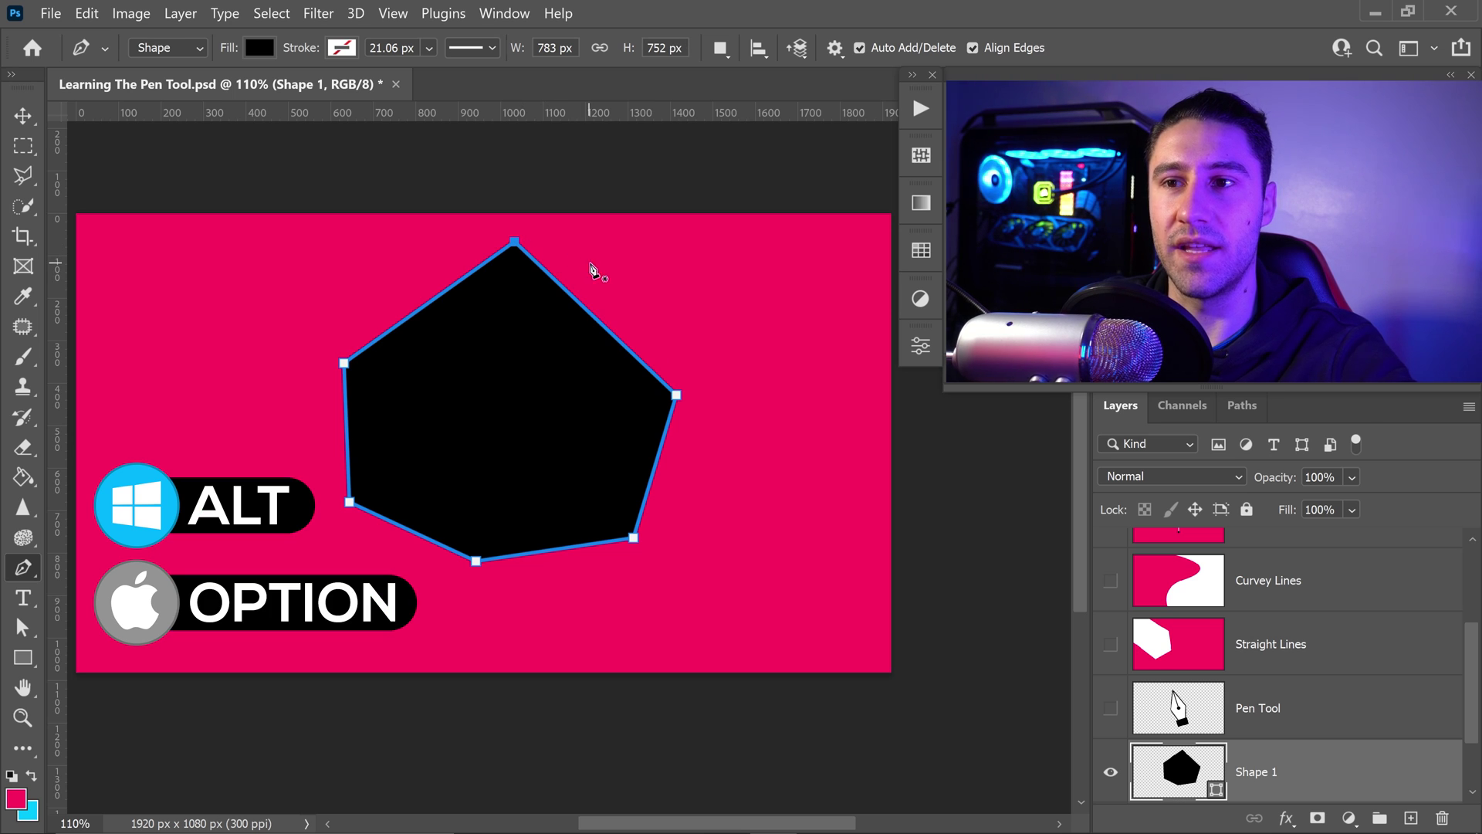
Delete the black shape, and get the Pen tool ready in Shape mode
key(v)
key(Delete)
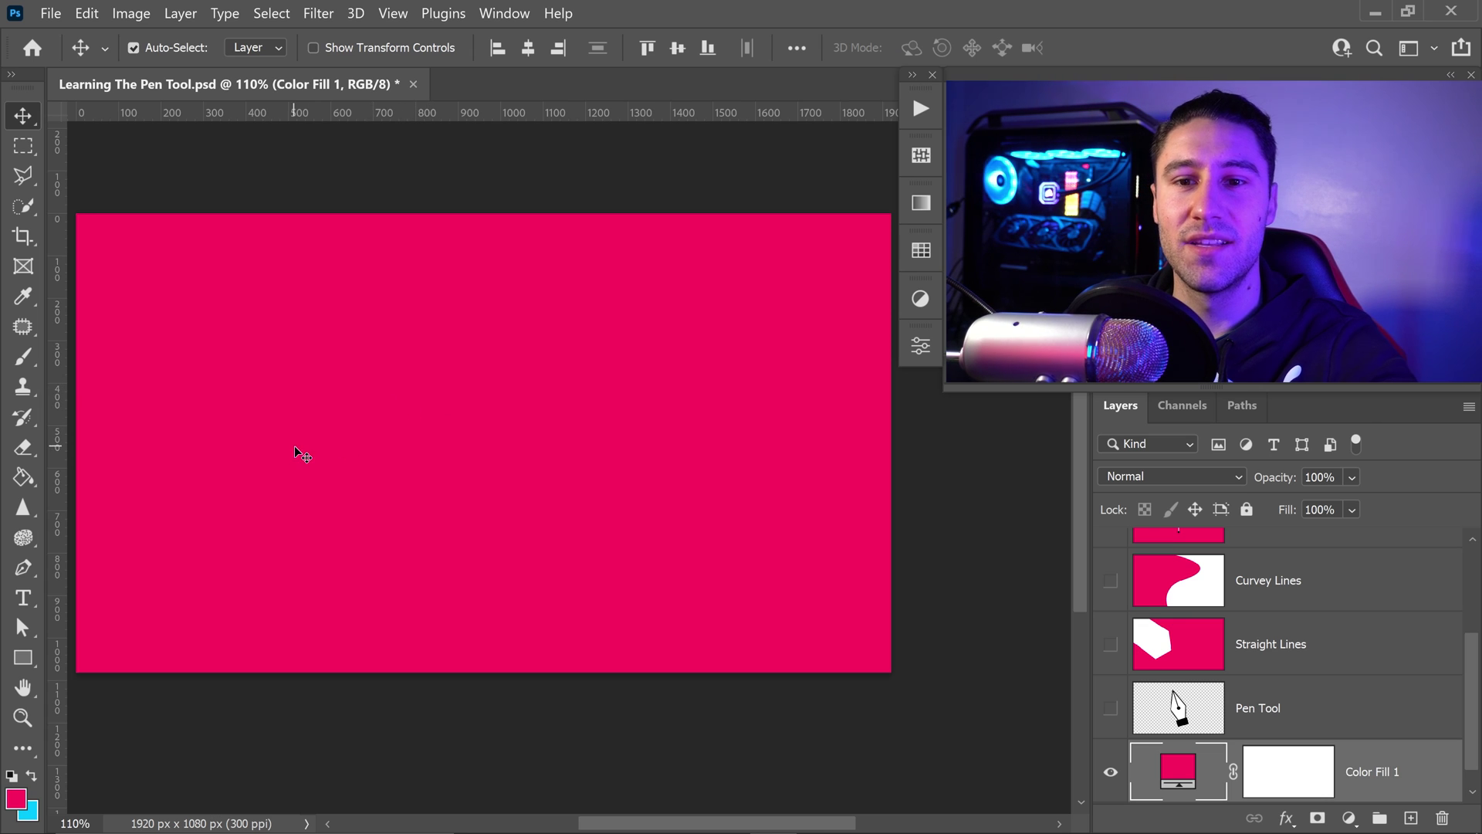
click(26, 567)
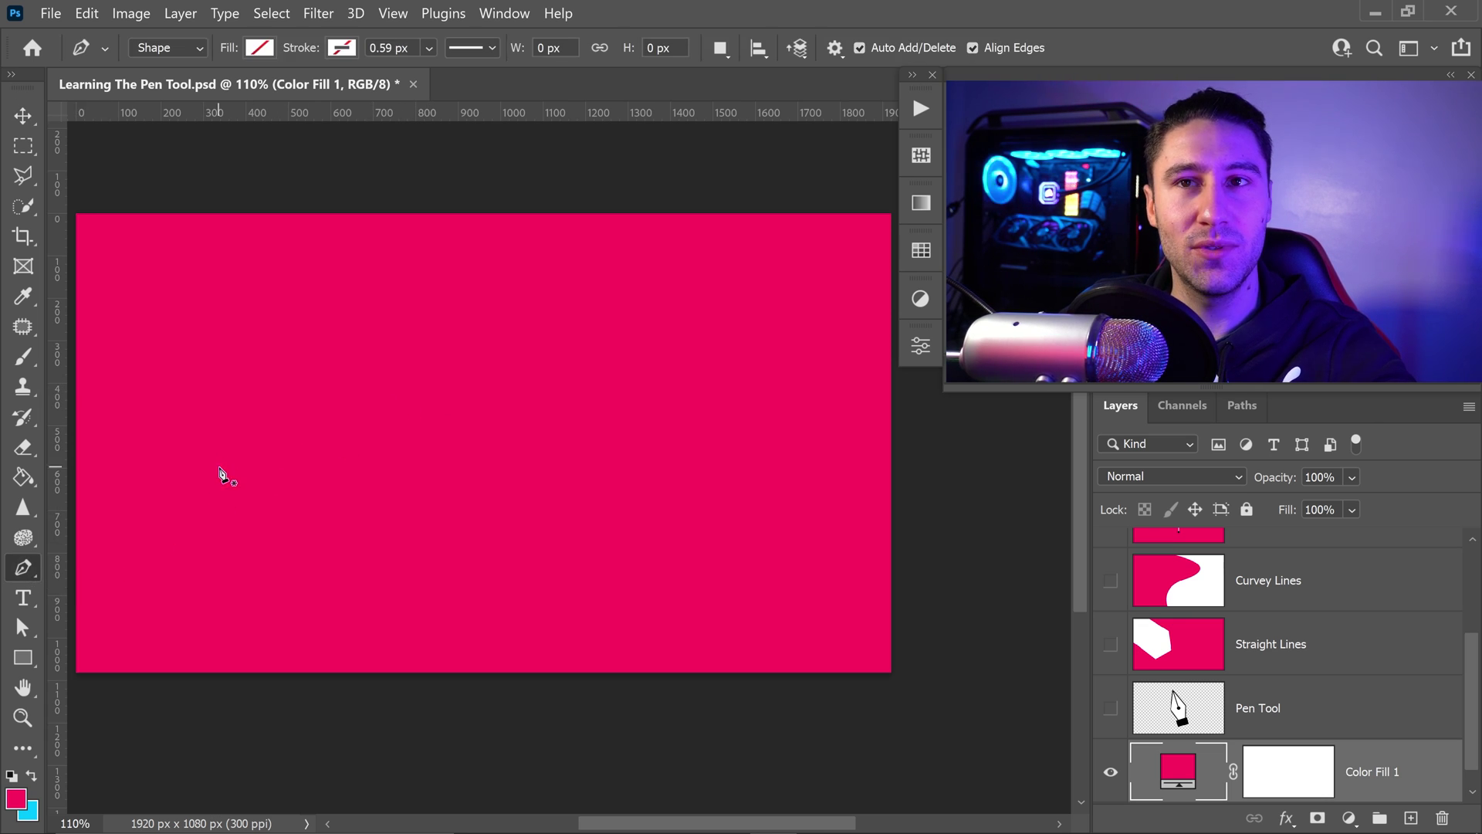
click(199, 51)
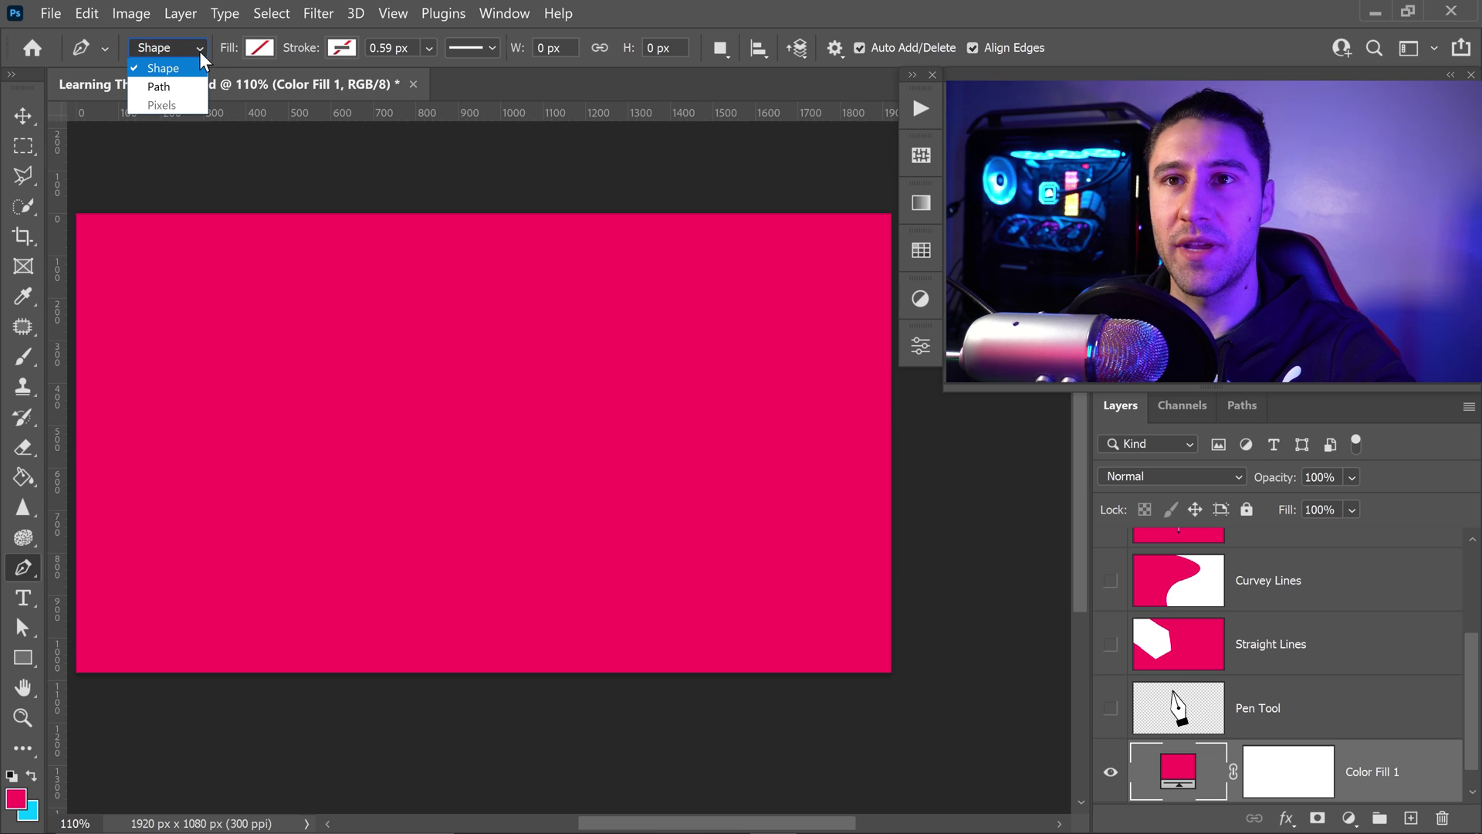
click(178, 68)
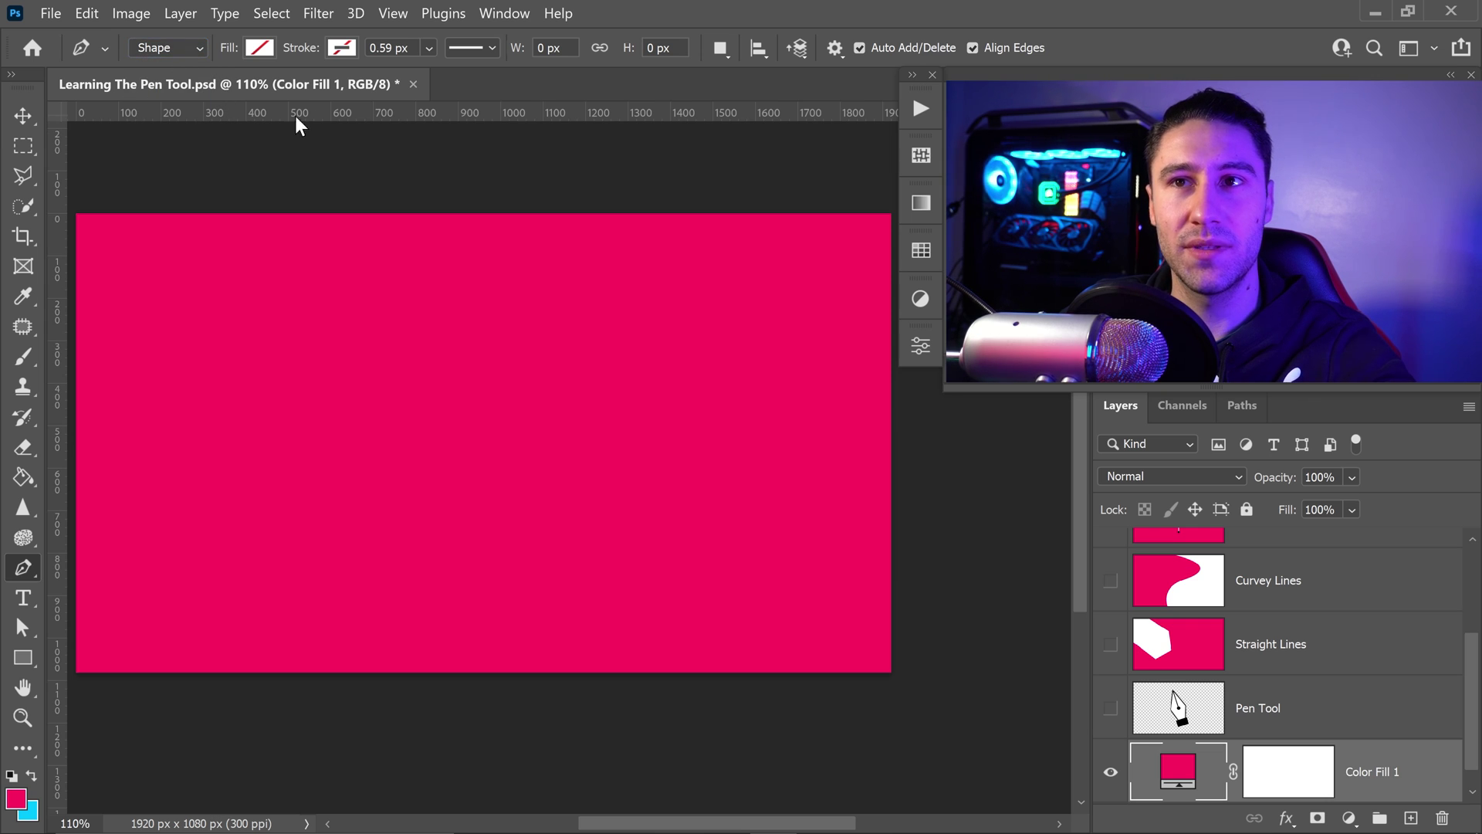
Set the Pen tool's stroke to black from the recently used colors, with a width of about 40 px
click(343, 49)
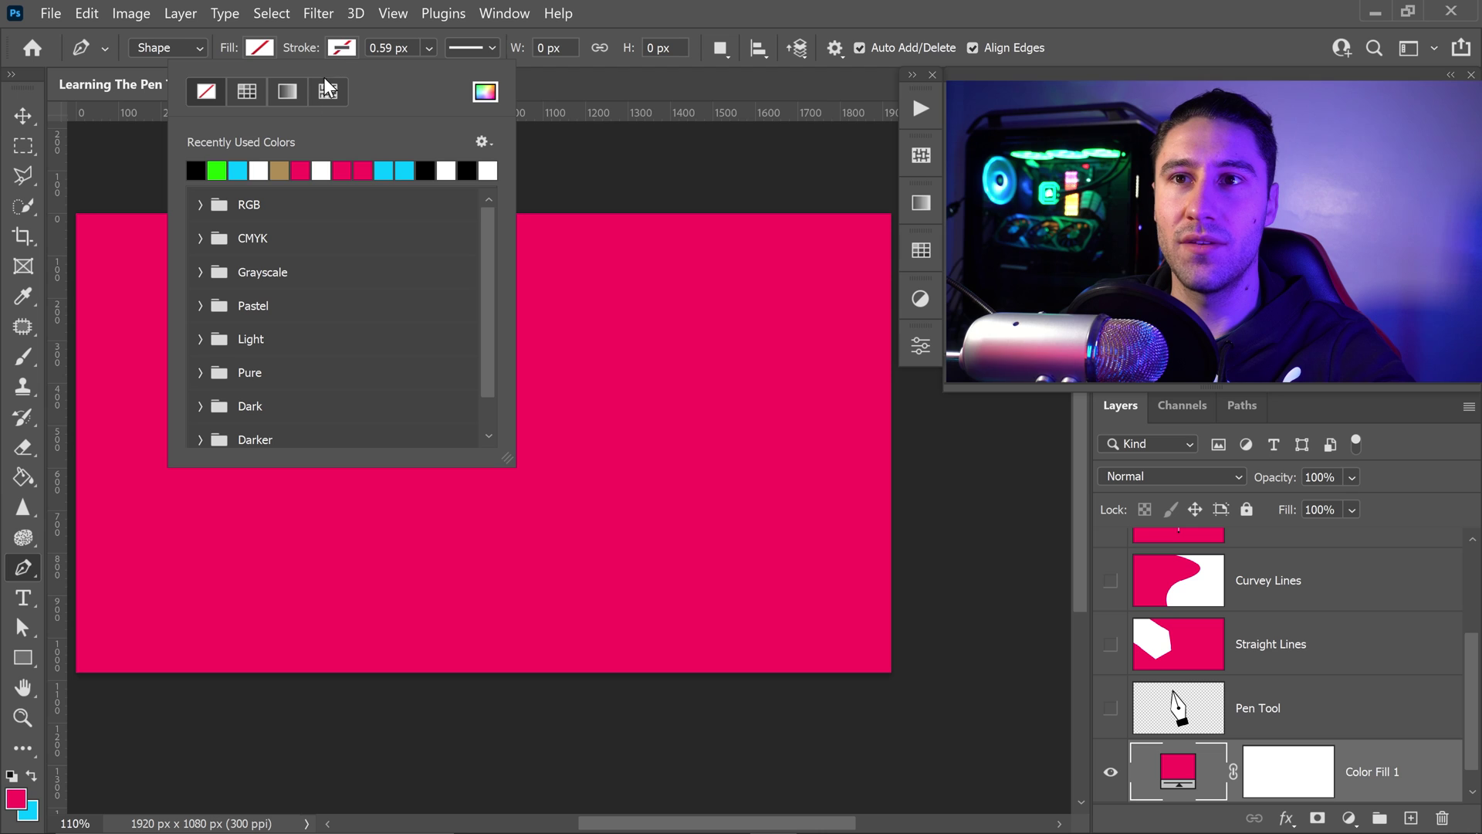
click(197, 165)
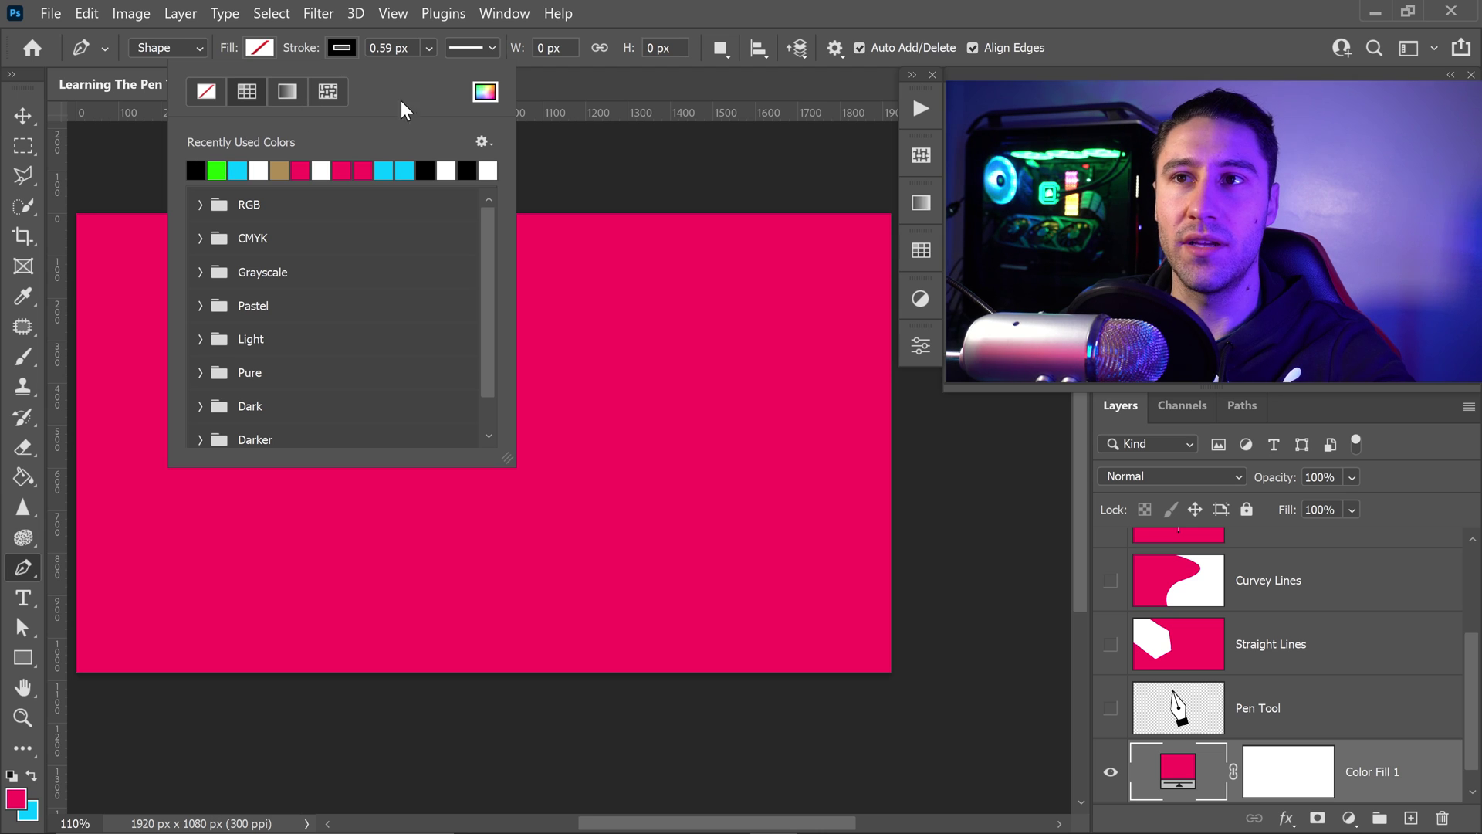
click(430, 49)
drag(460, 71, 467, 72)
click(654, 12)
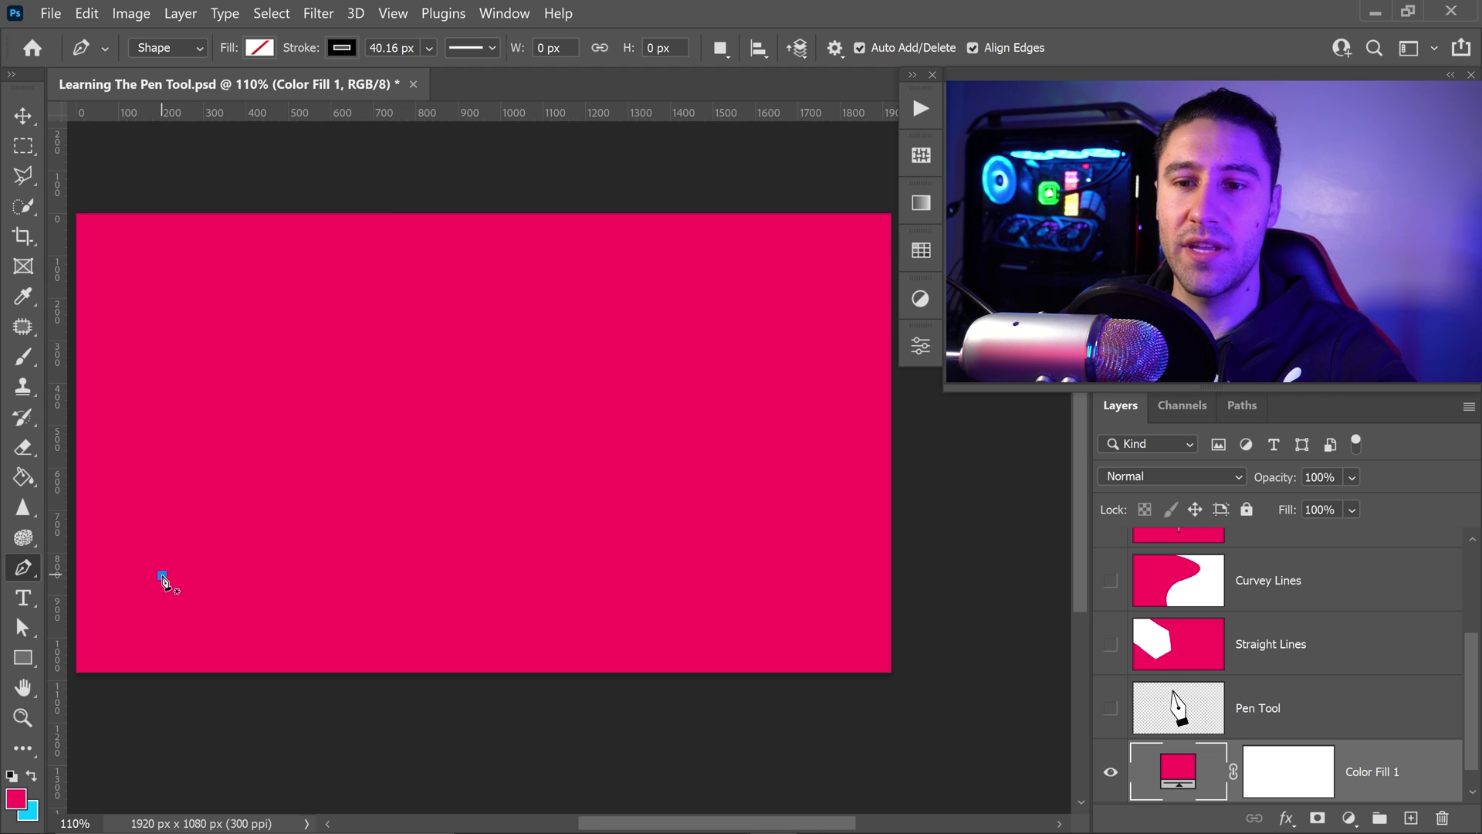
Draw an open S-shaped line about 1414 by 681 px, rising diagonally across the canvas through a smooth middle anchor point
drag(489, 422, 687, 393)
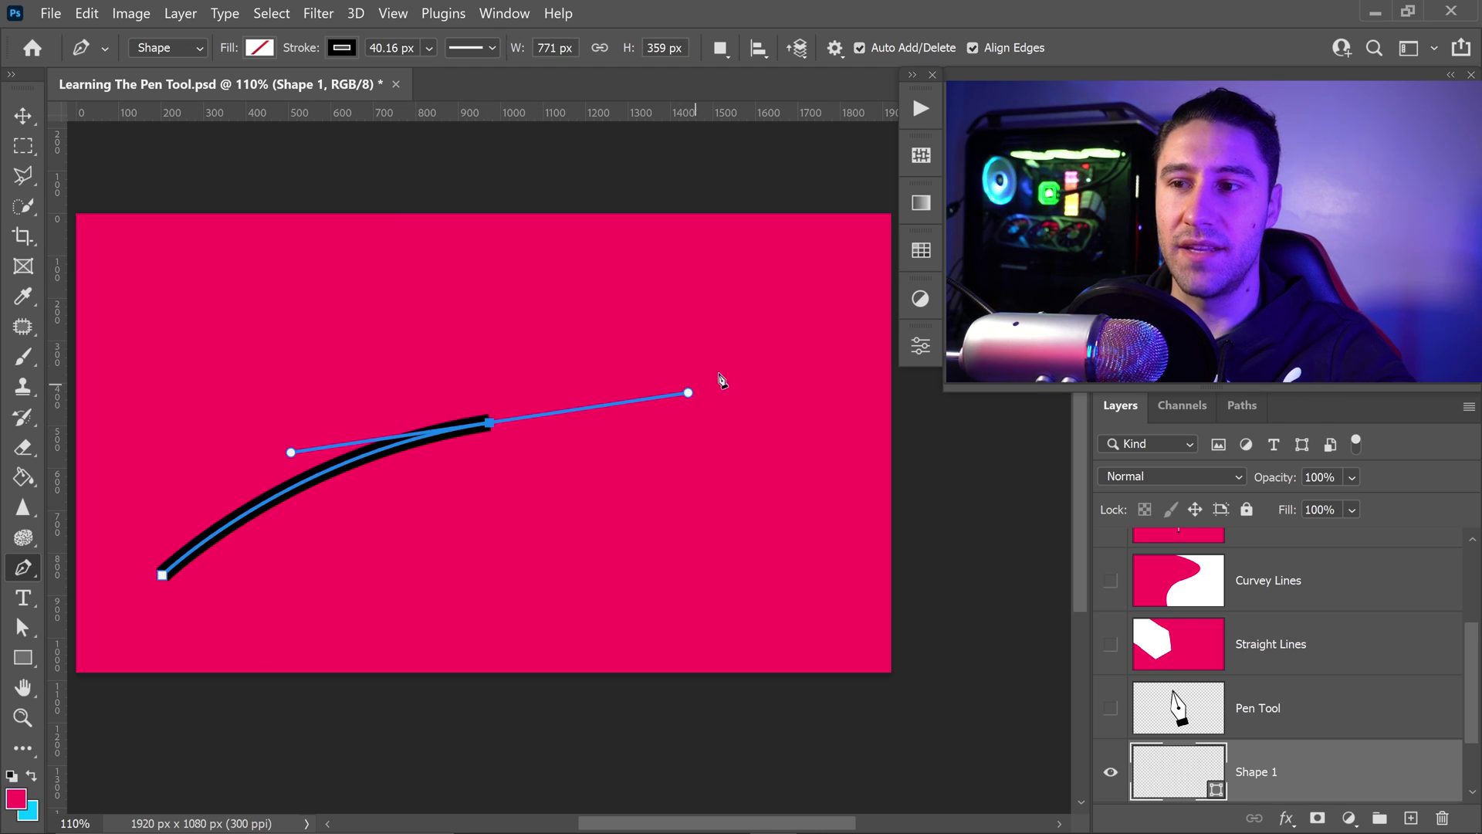
click(763, 287)
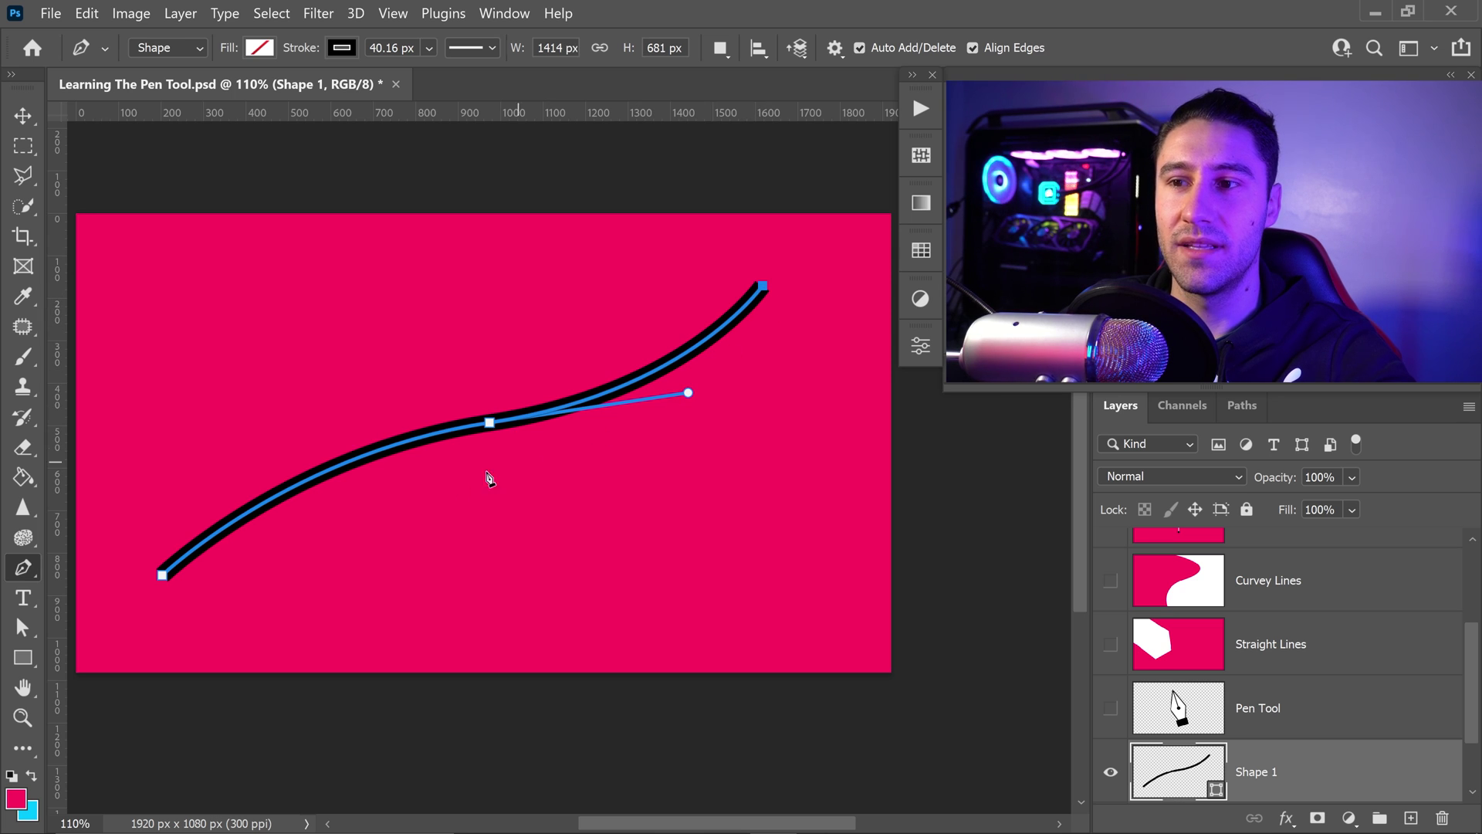
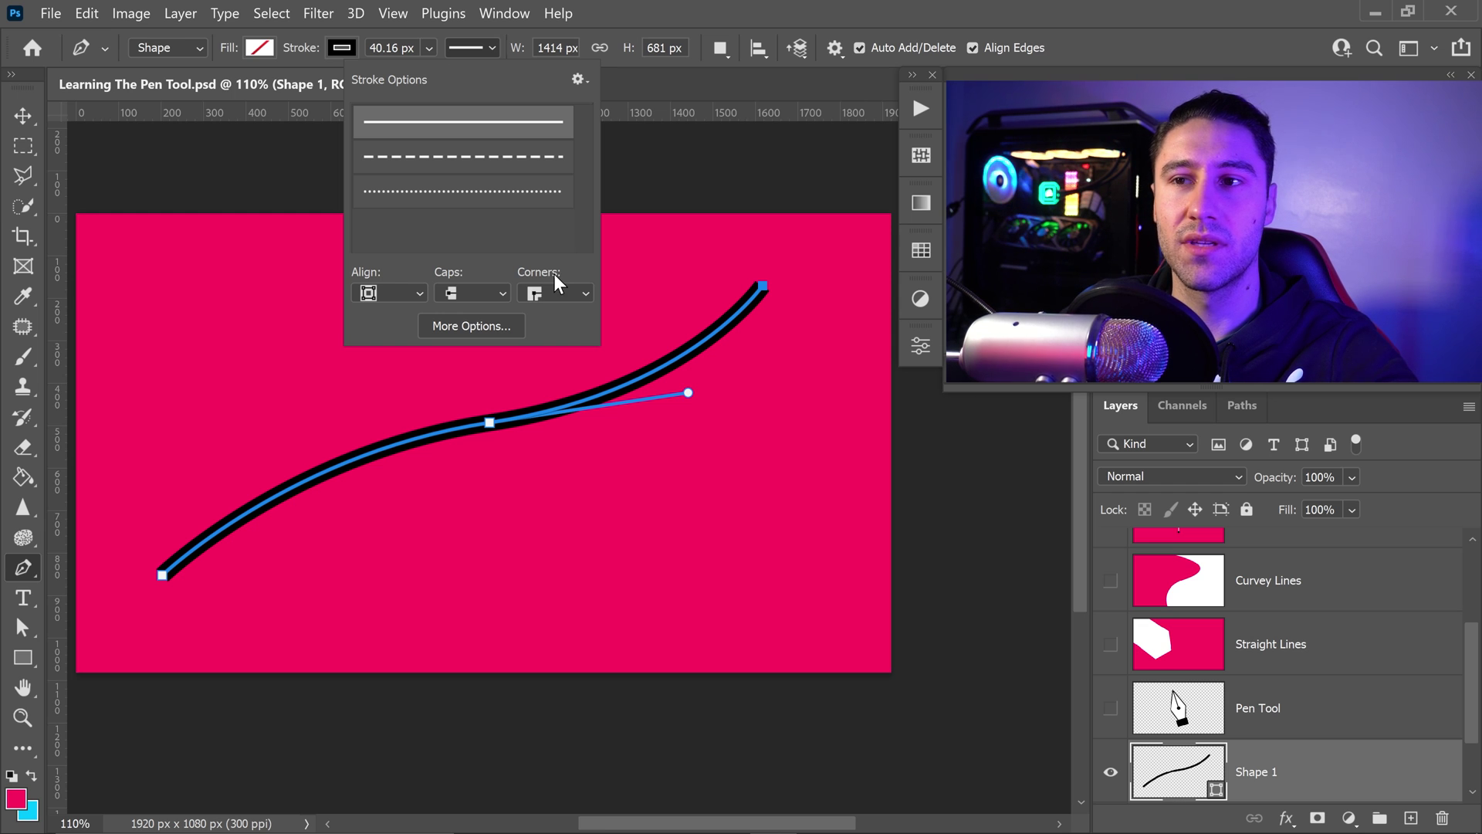
Try the inside and outside stroke alignments on the curved line, and return it to center alignment
click(412, 293)
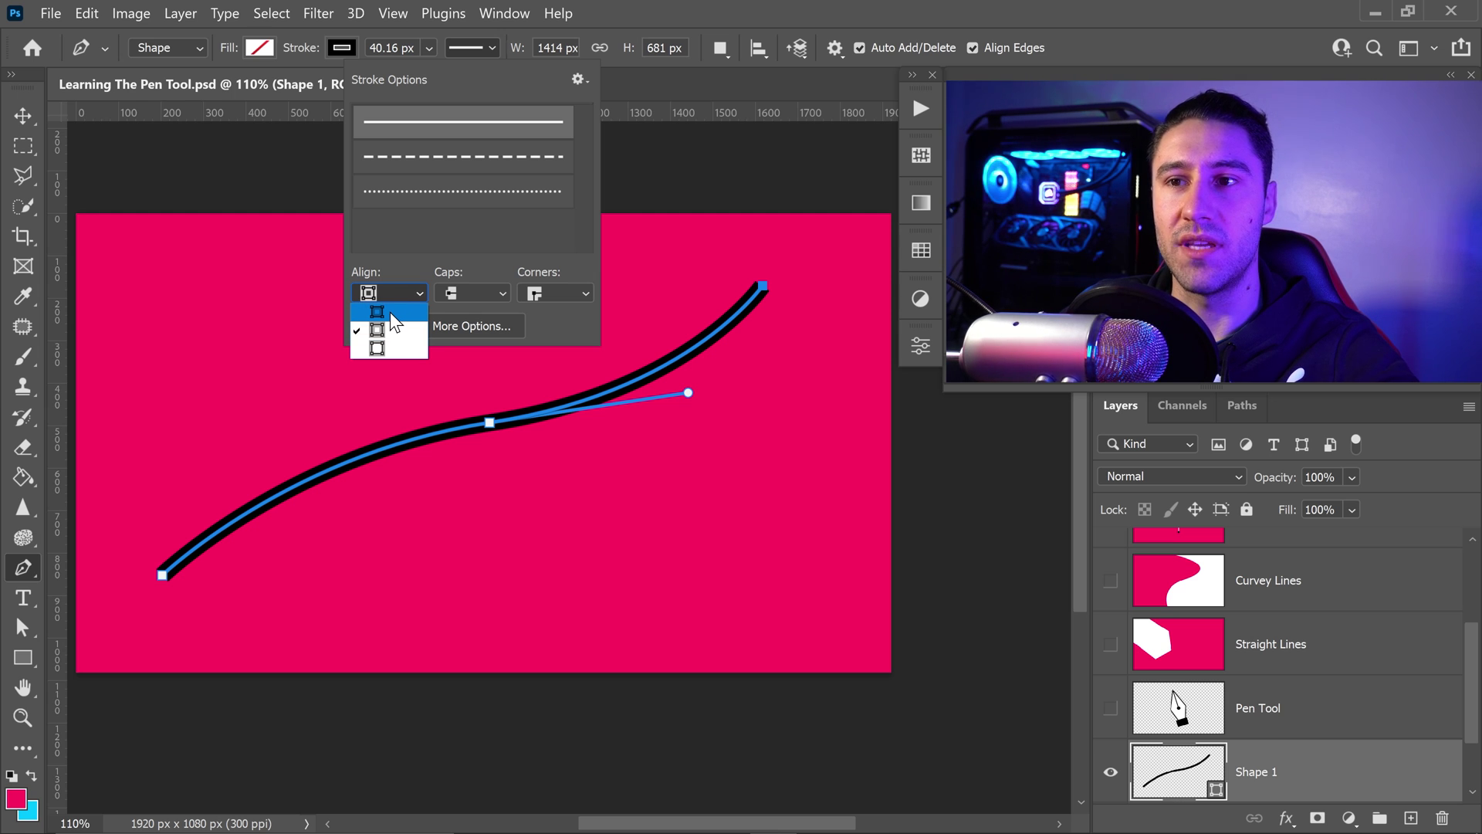
click(390, 312)
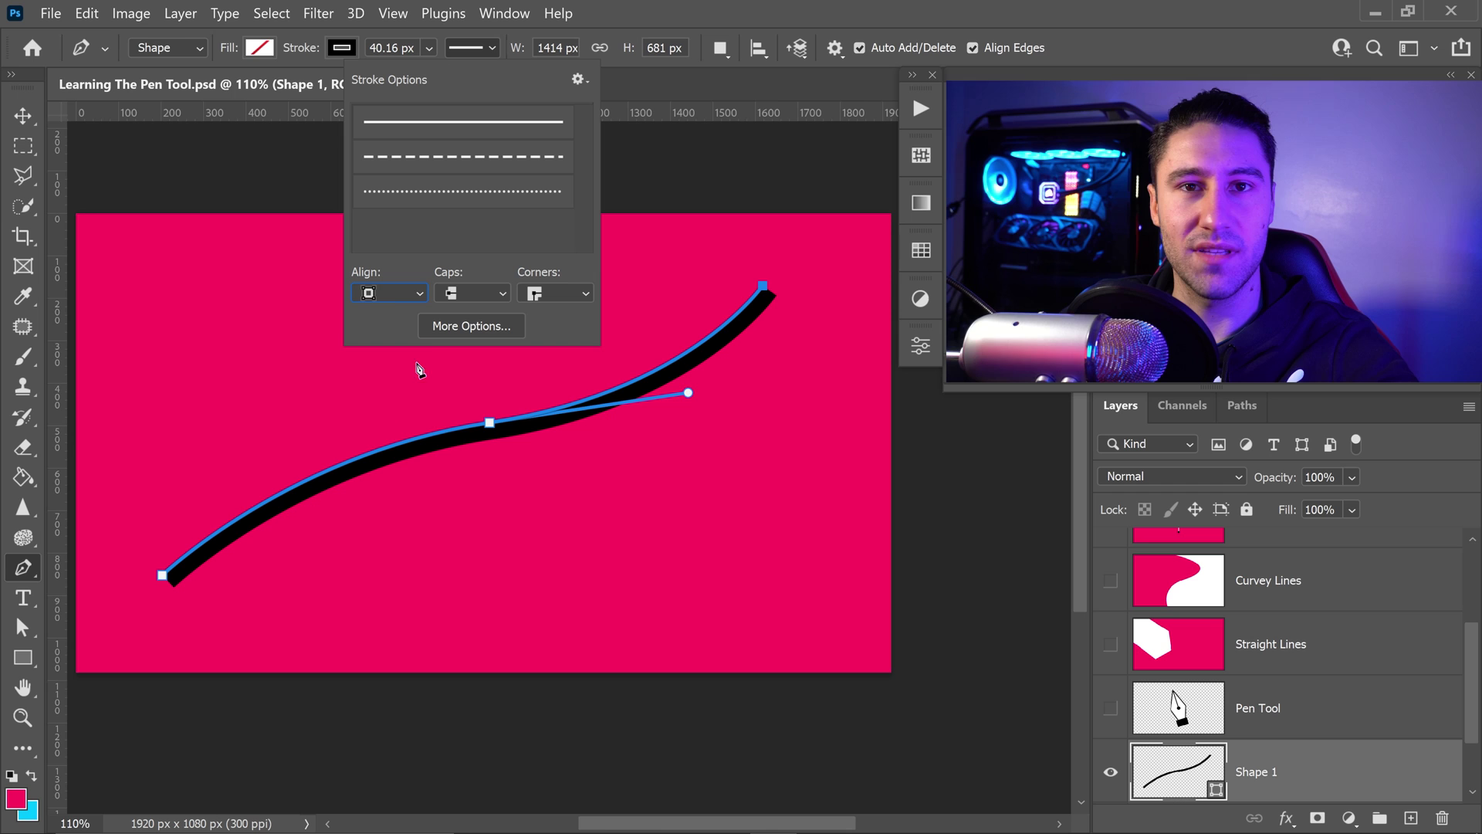
click(362, 295)
click(386, 350)
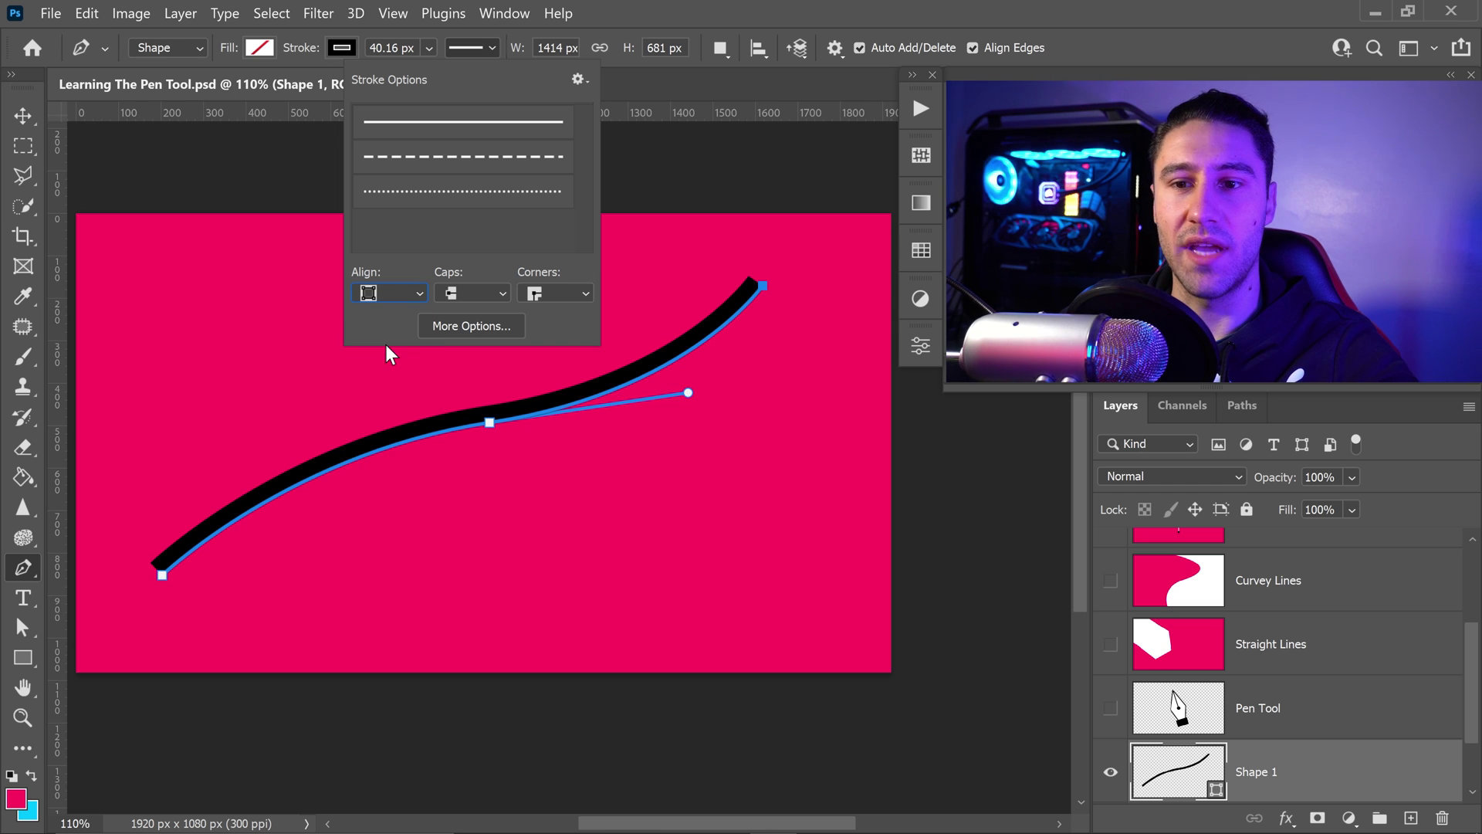
click(396, 294)
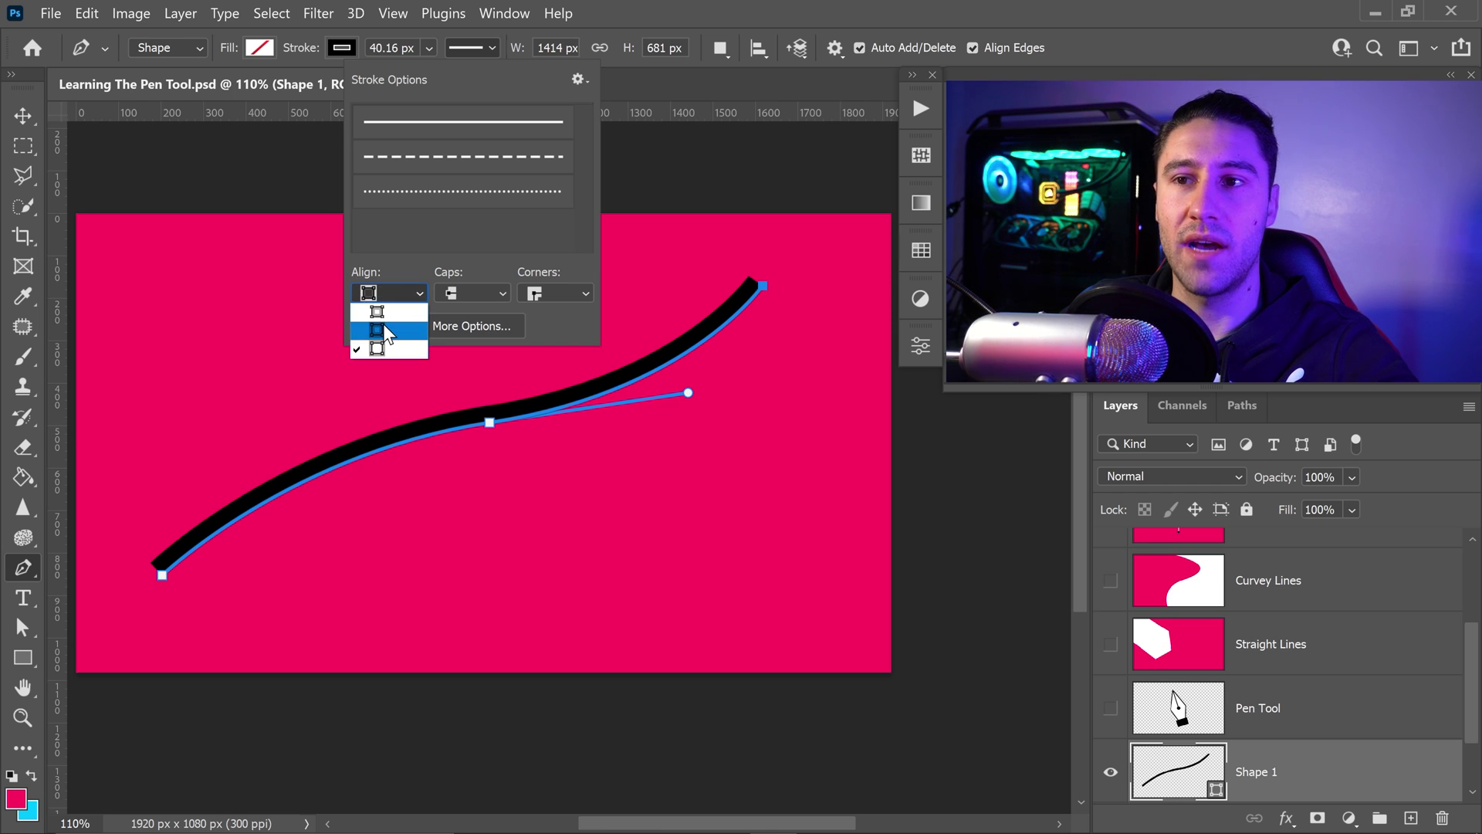
click(386, 326)
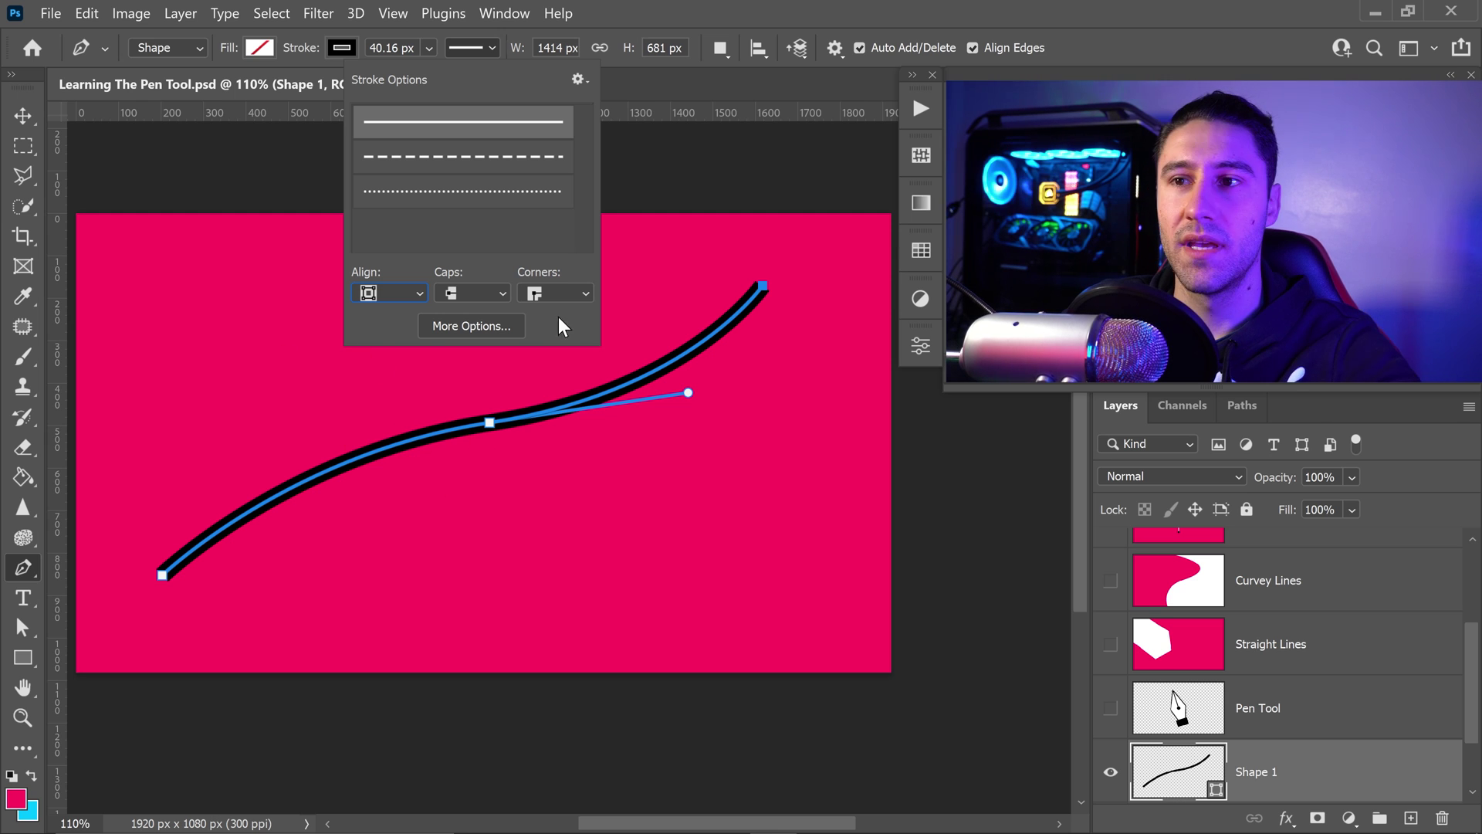
Try round and square caps on the curved line's ends, and return to the flat butt caps
click(492, 291)
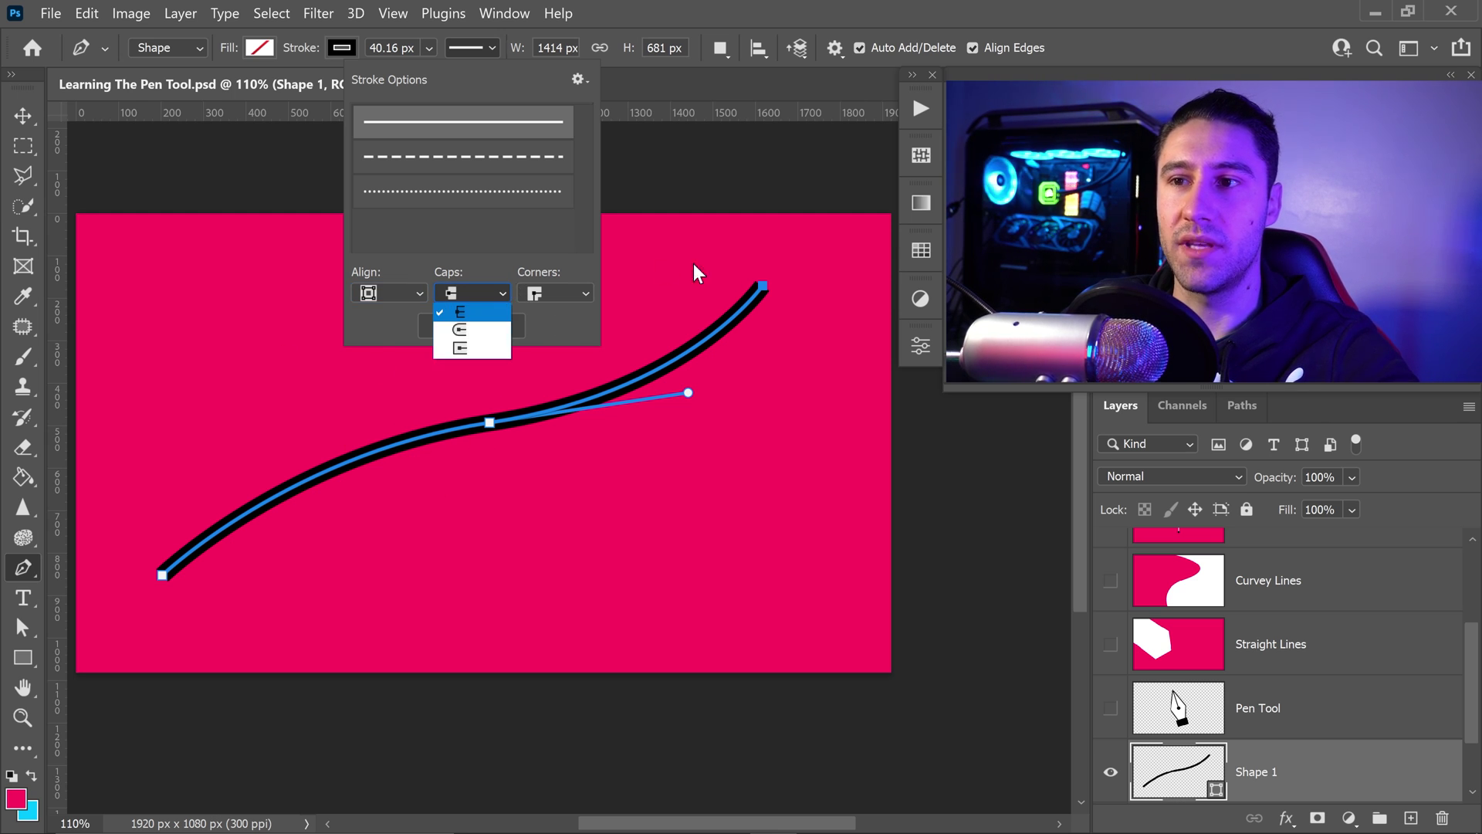
click(472, 331)
click(465, 292)
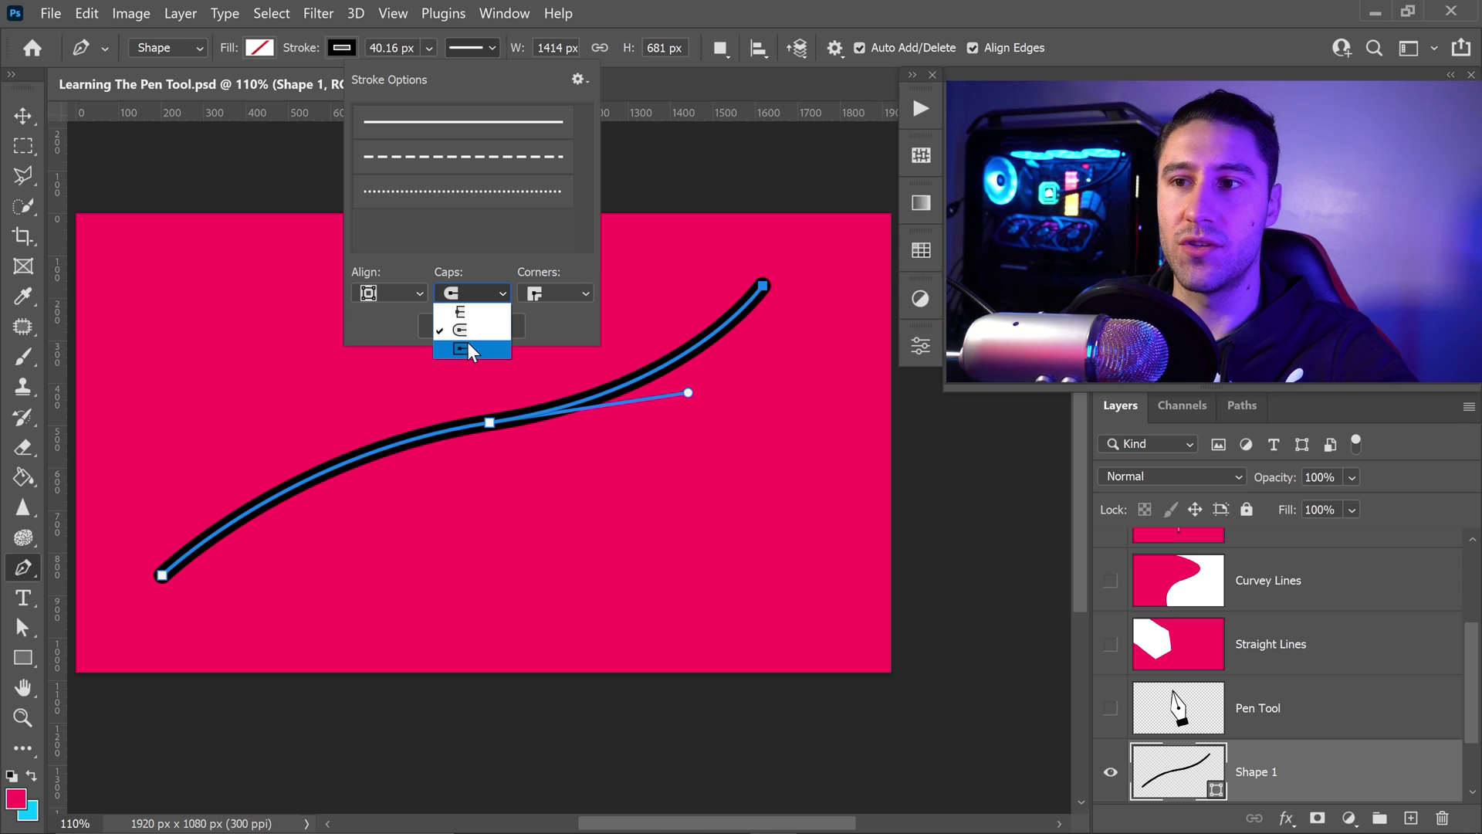
click(468, 347)
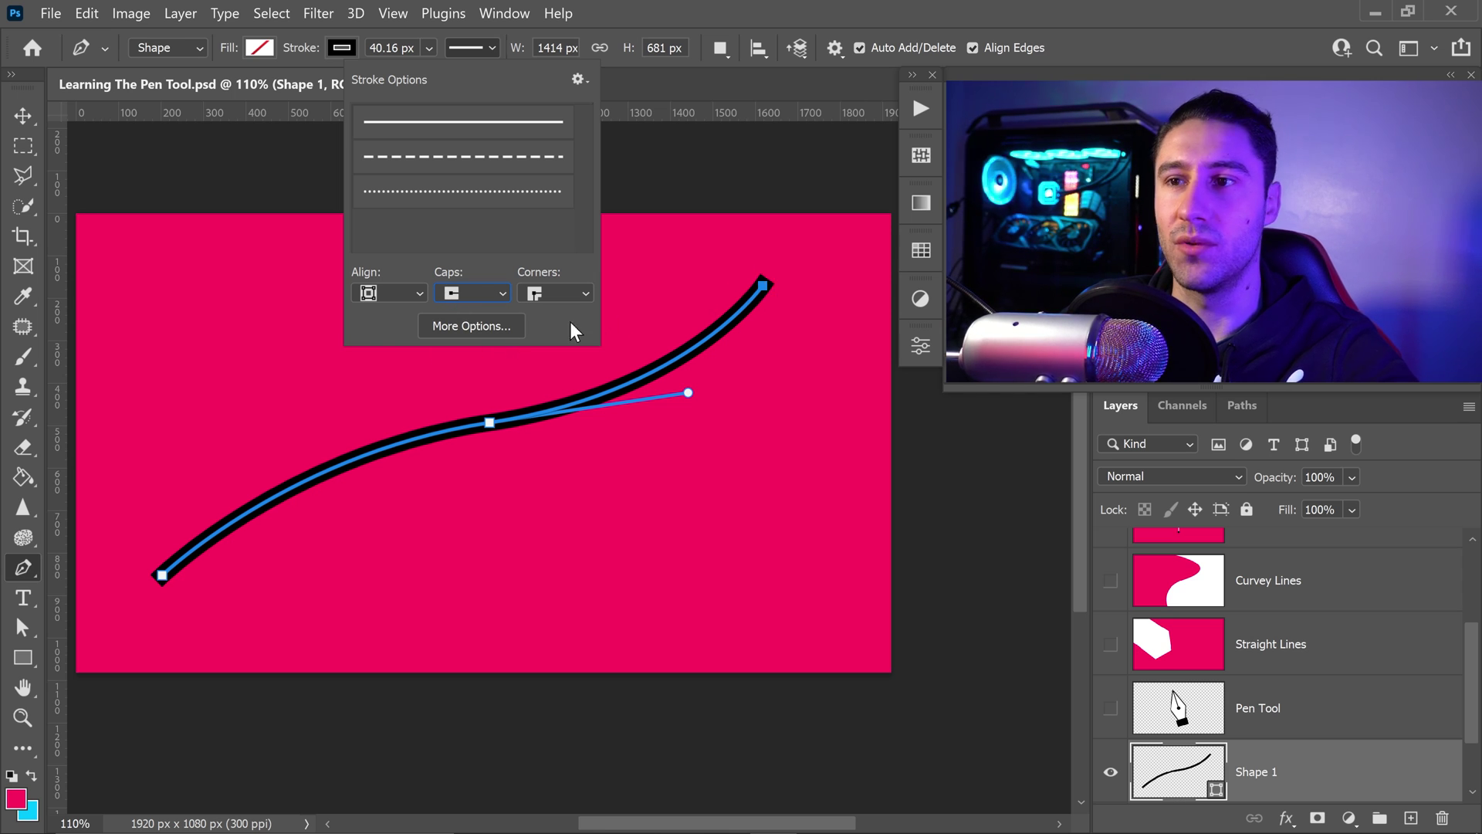
key(ctrl+z)
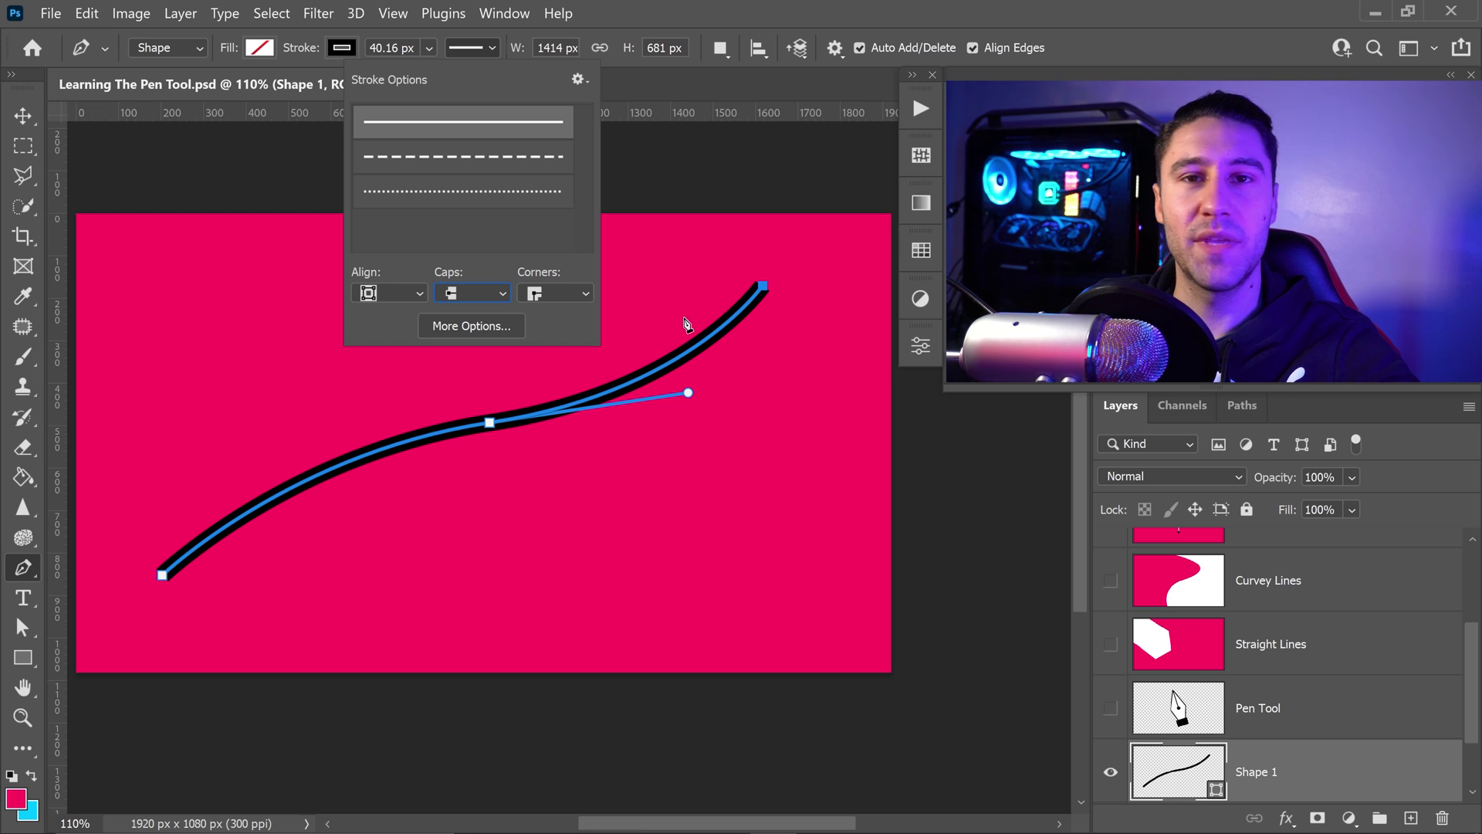
click(791, 140)
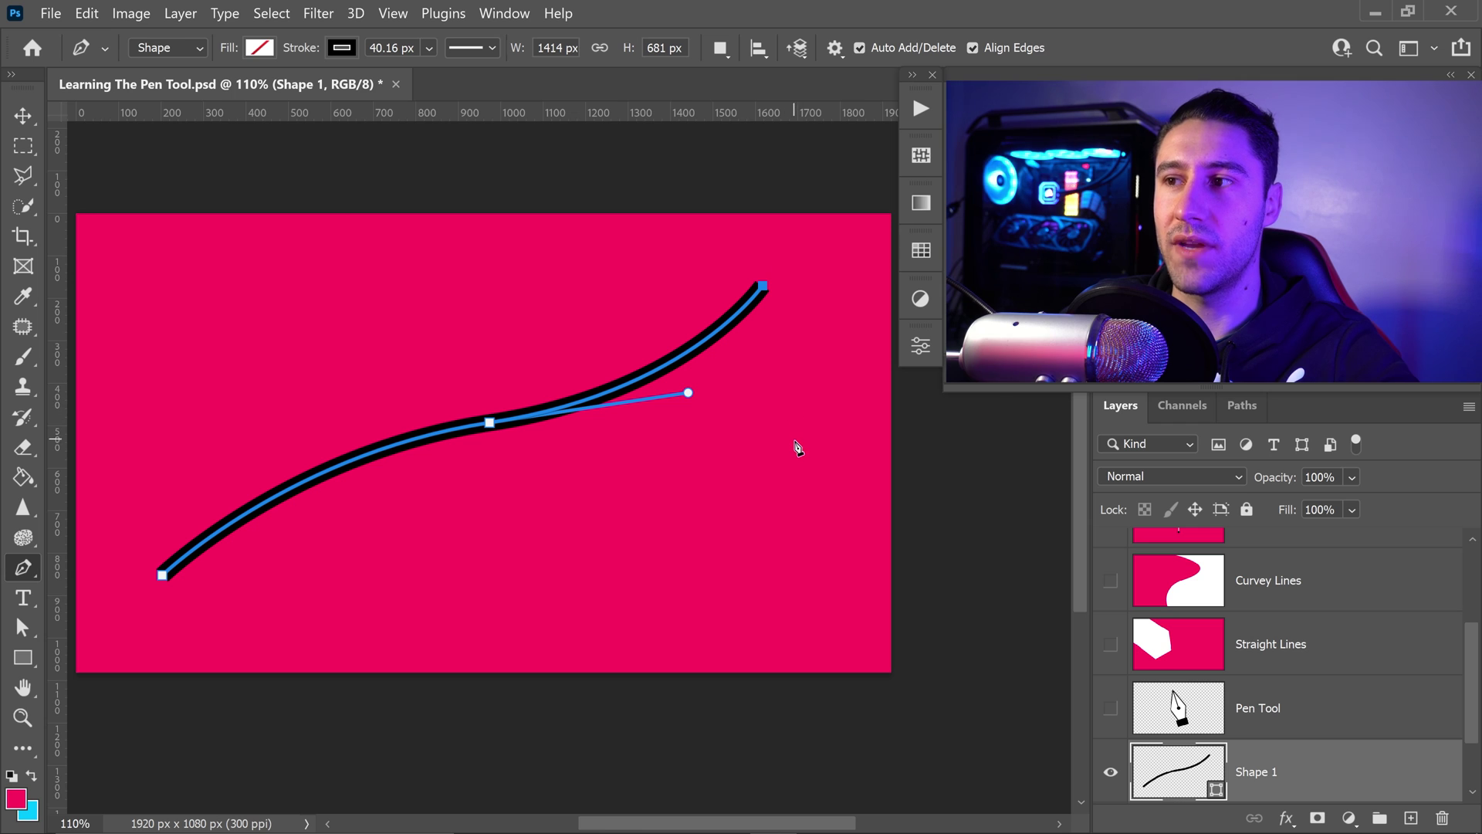
Continue the line from its upper end with a straight segment sloping down, making a sharp corner and a total width of about 1531 px
click(764, 287)
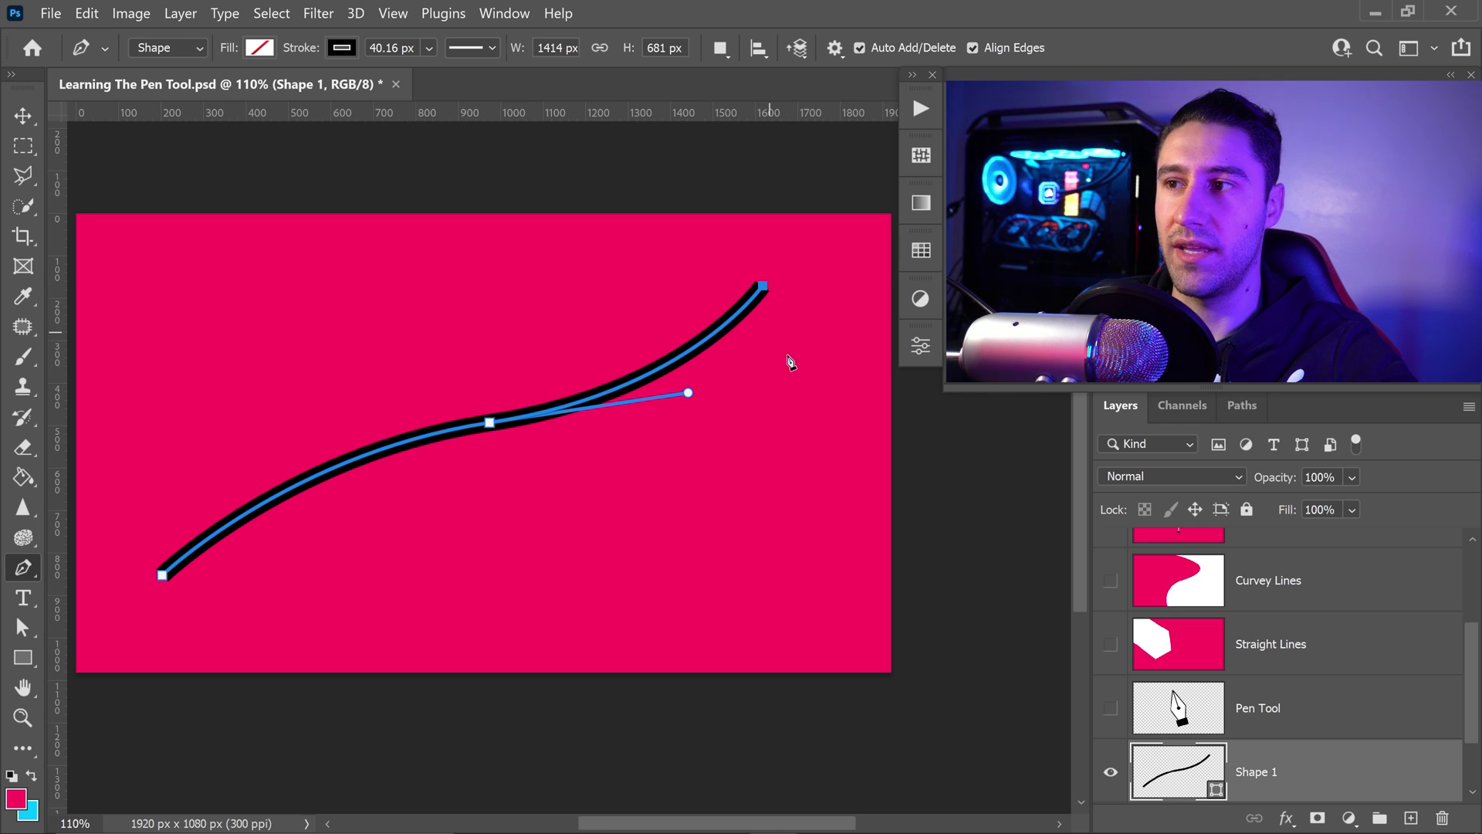
click(813, 445)
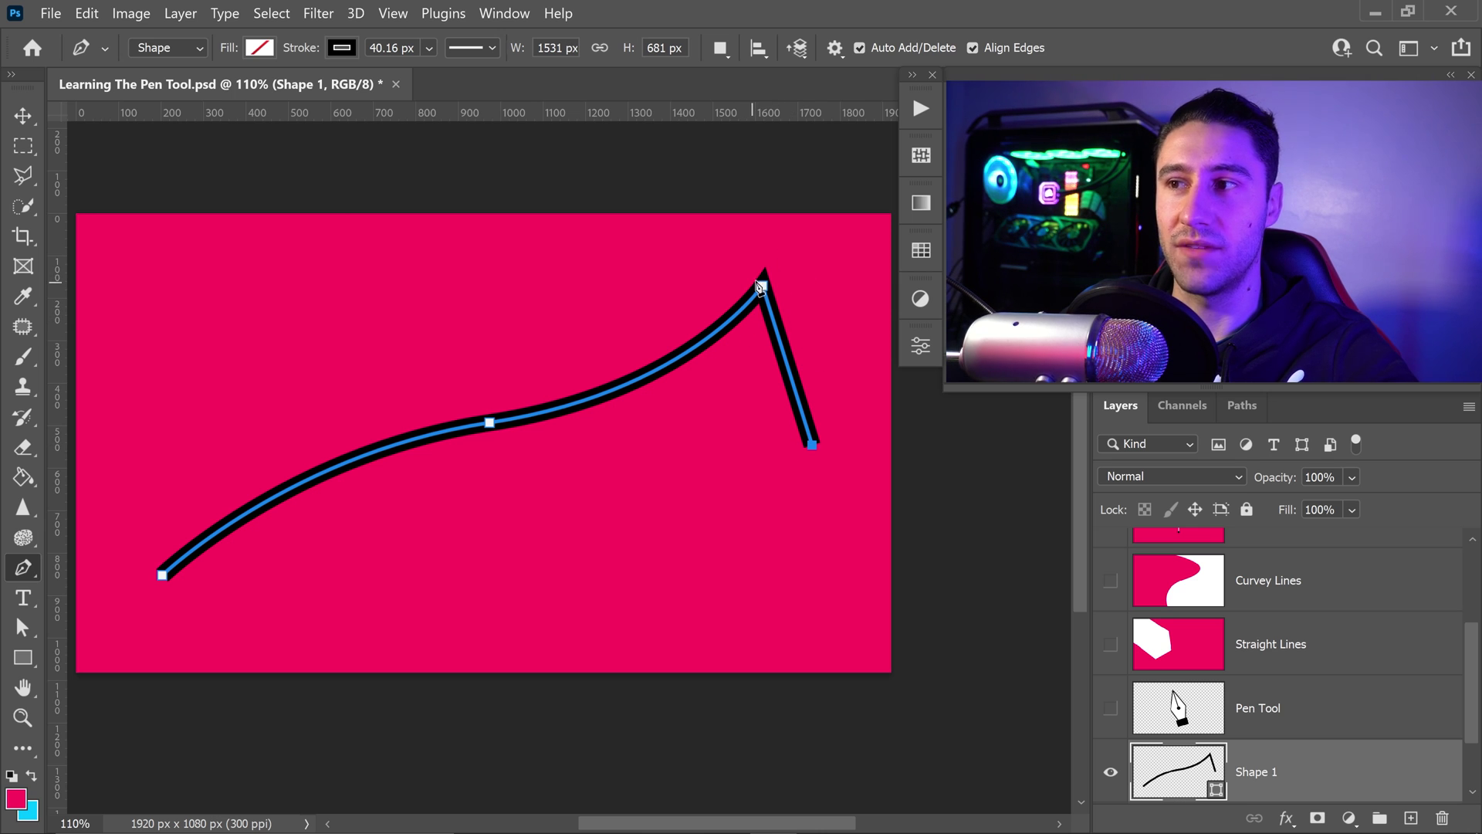
Try the round and bevel corner styles on the stroke's sharp corner at the upper end of the curve
click(479, 47)
click(575, 291)
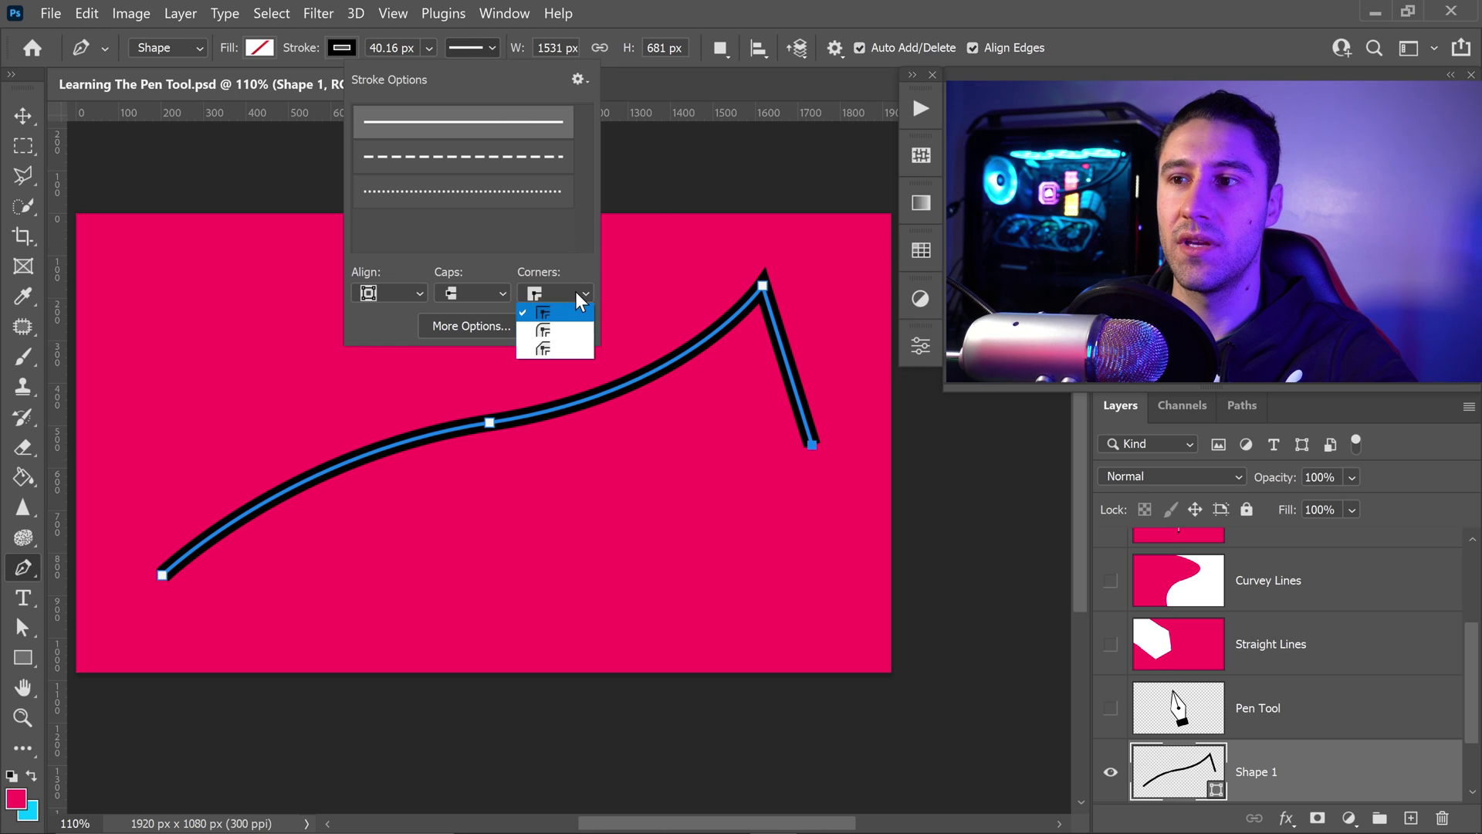
click(550, 330)
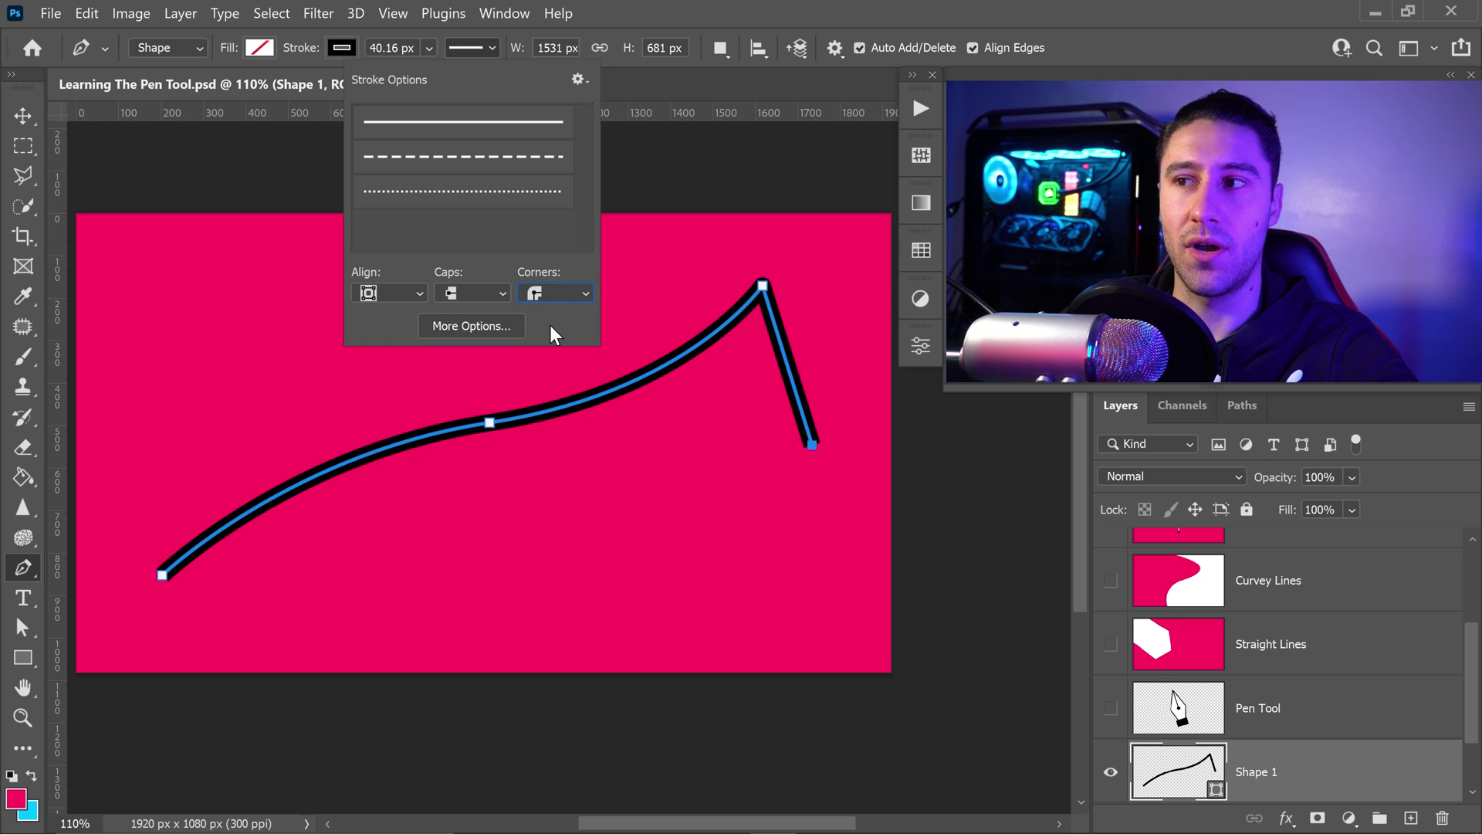
click(557, 297)
click(549, 345)
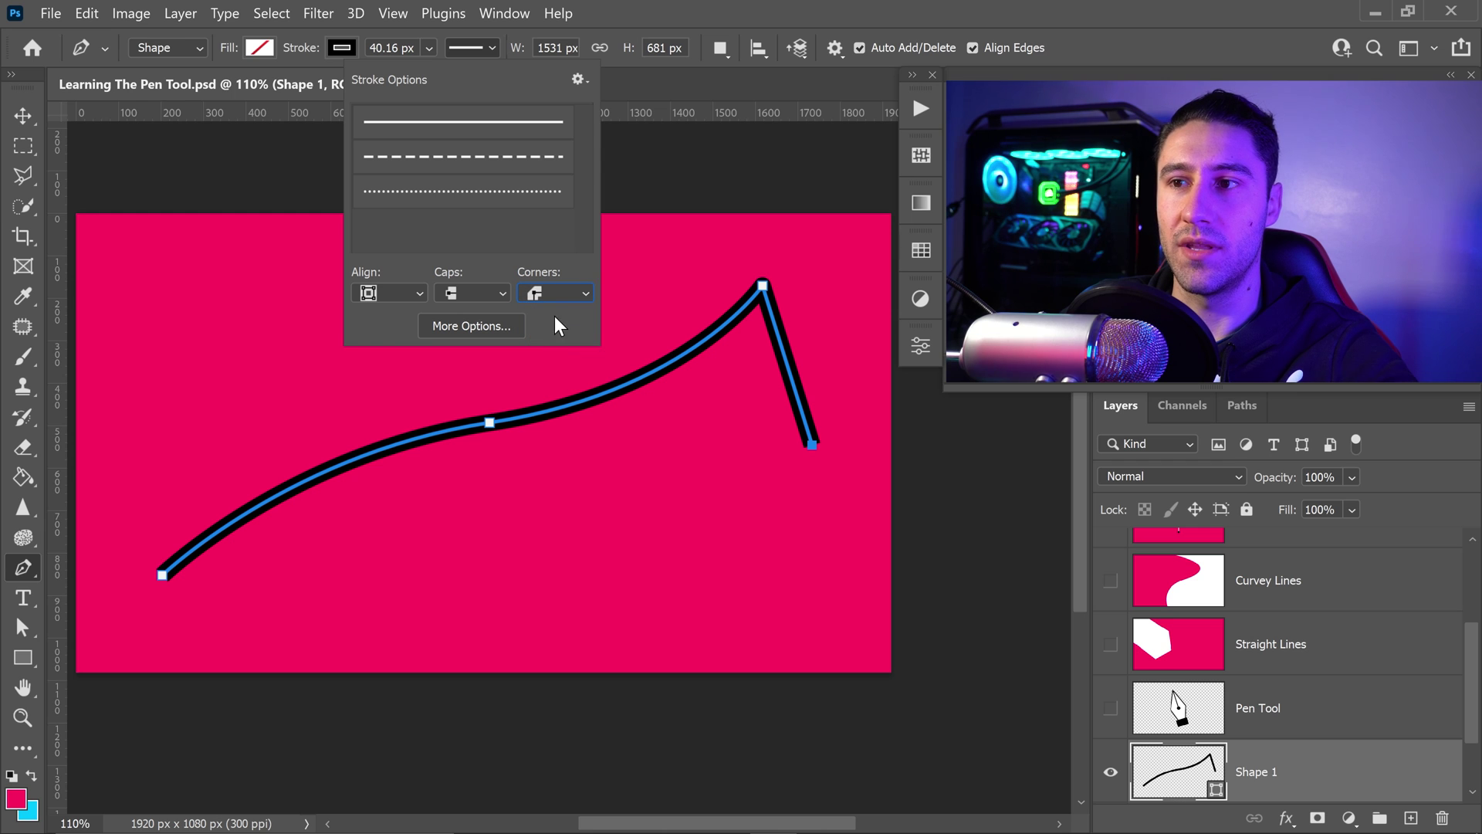
Undo the corner style changes and the straight segment added at the line's upper end
key(ctrl+z)
key(ctrl+z)
key(ctrl+z)
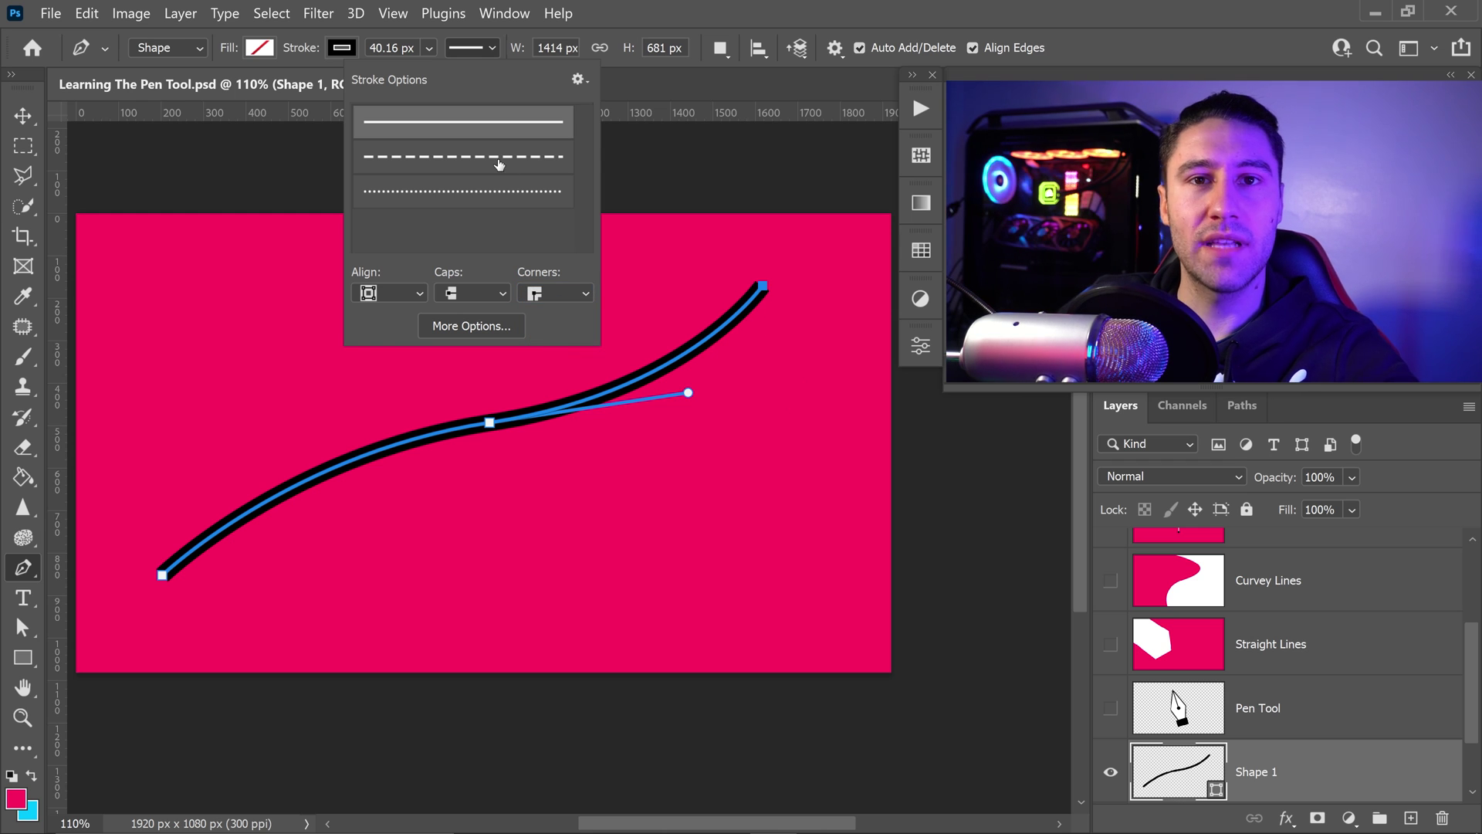
Apply the dashed stroke preset to the curved line and open its detailed stroke settings, keeping the line in view
click(450, 151)
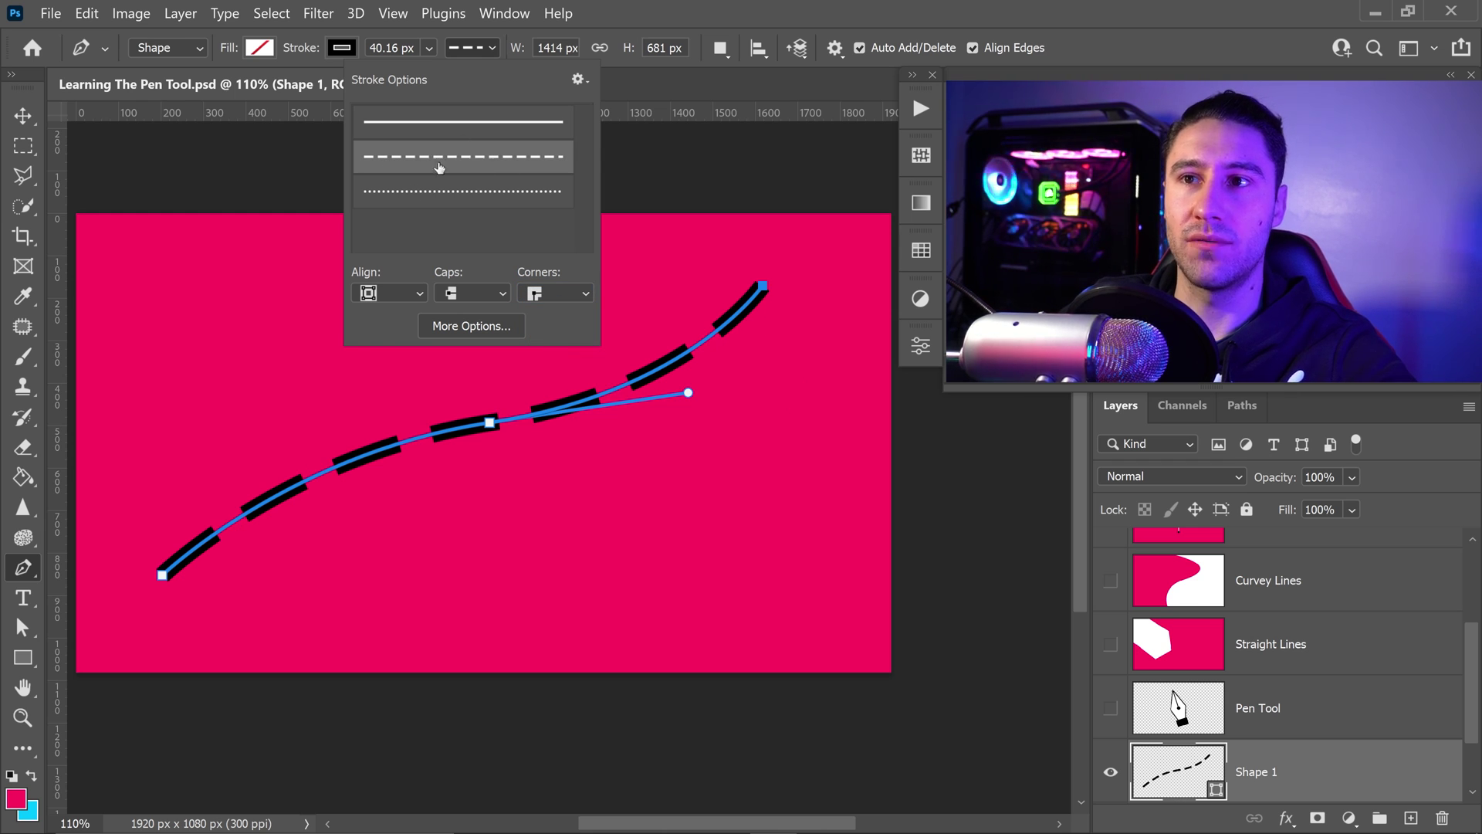
click(478, 326)
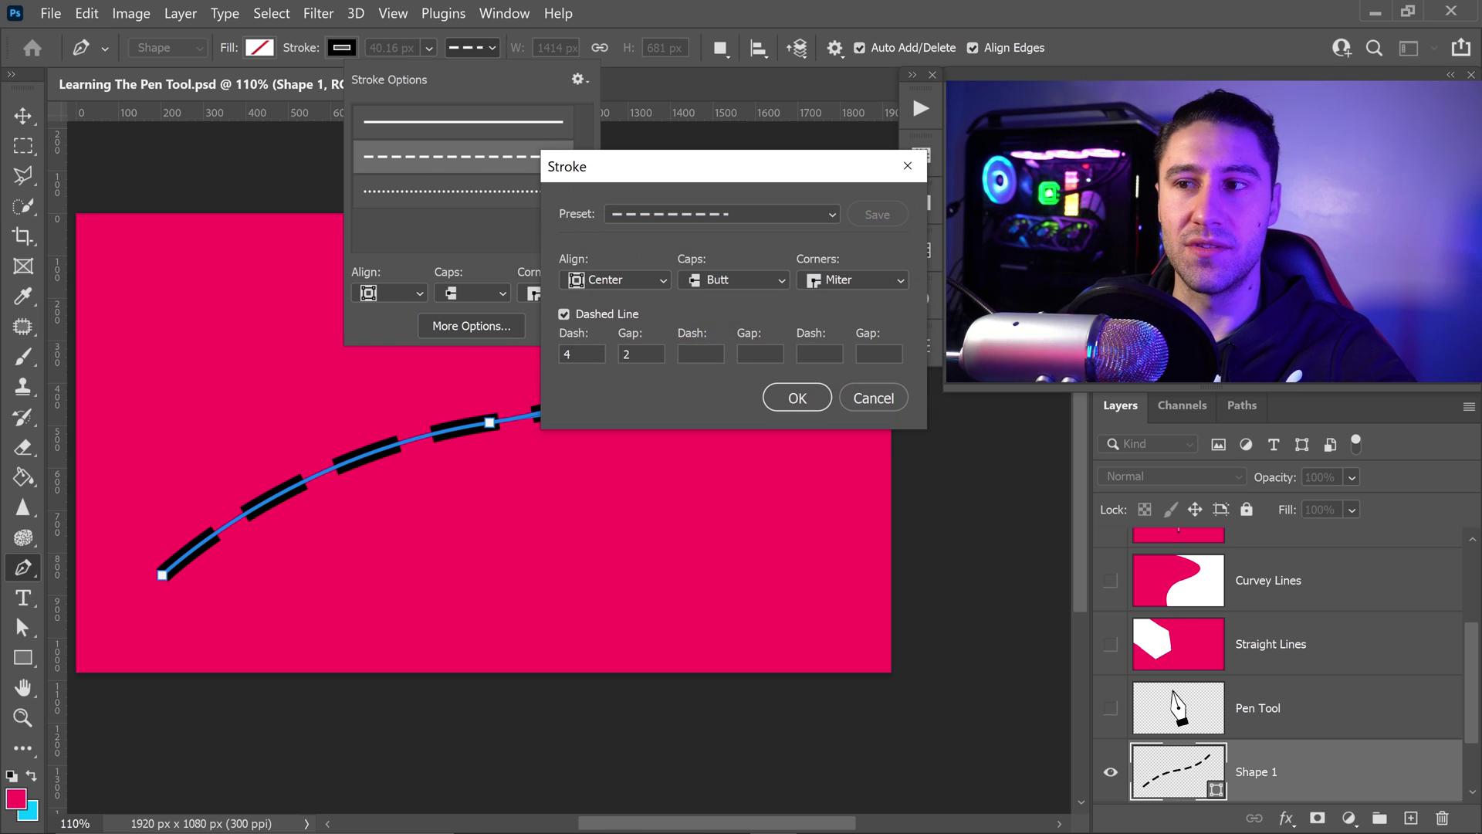
mouse_move(686, 161)
mouse_down()
mouse_move(658, 441)
mouse_move(668, 486)
mouse_up()
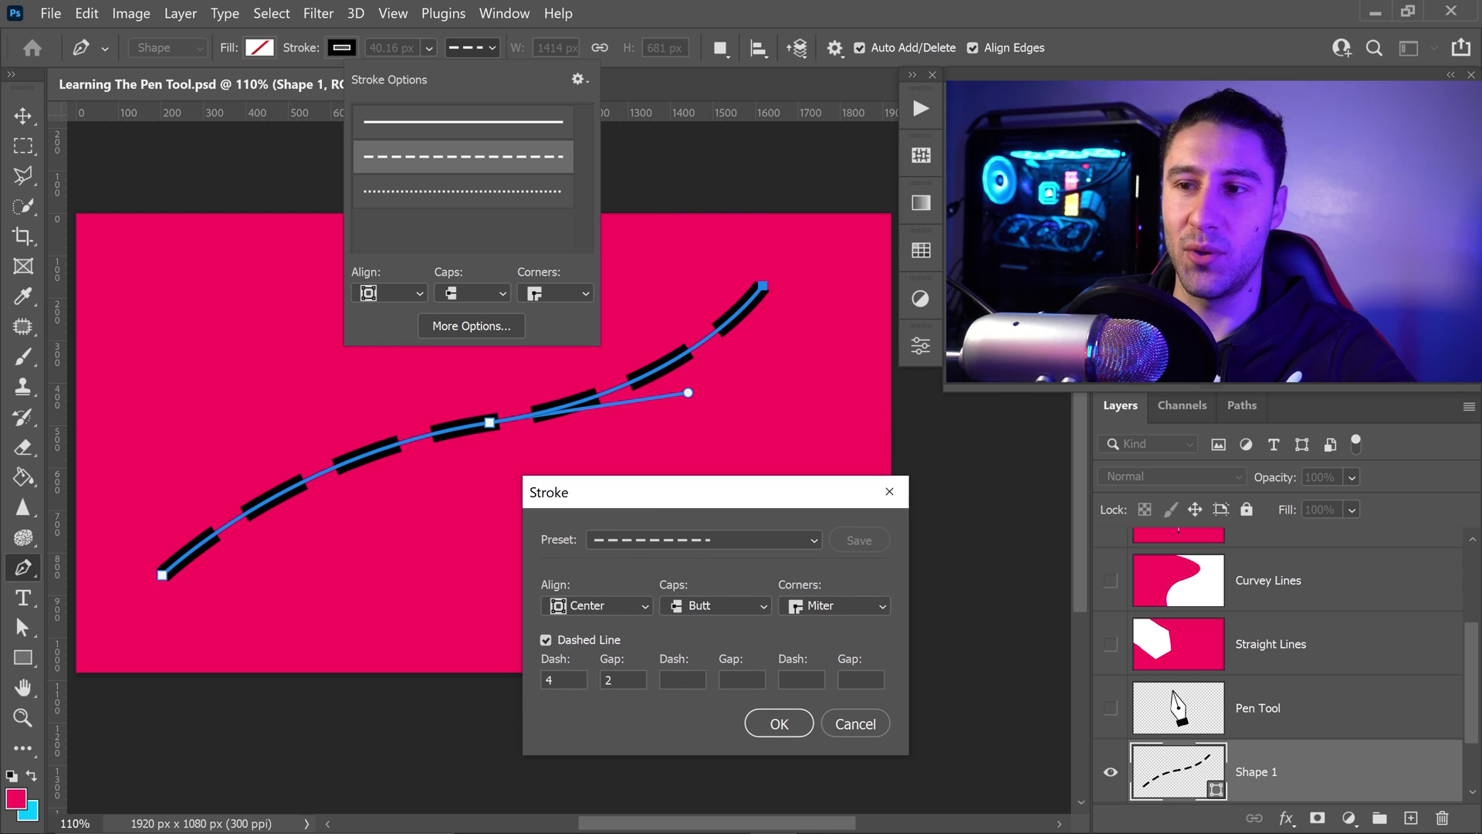
Set the dashed line's first dash to 6 and its first gap to 4
double_click(549, 680)
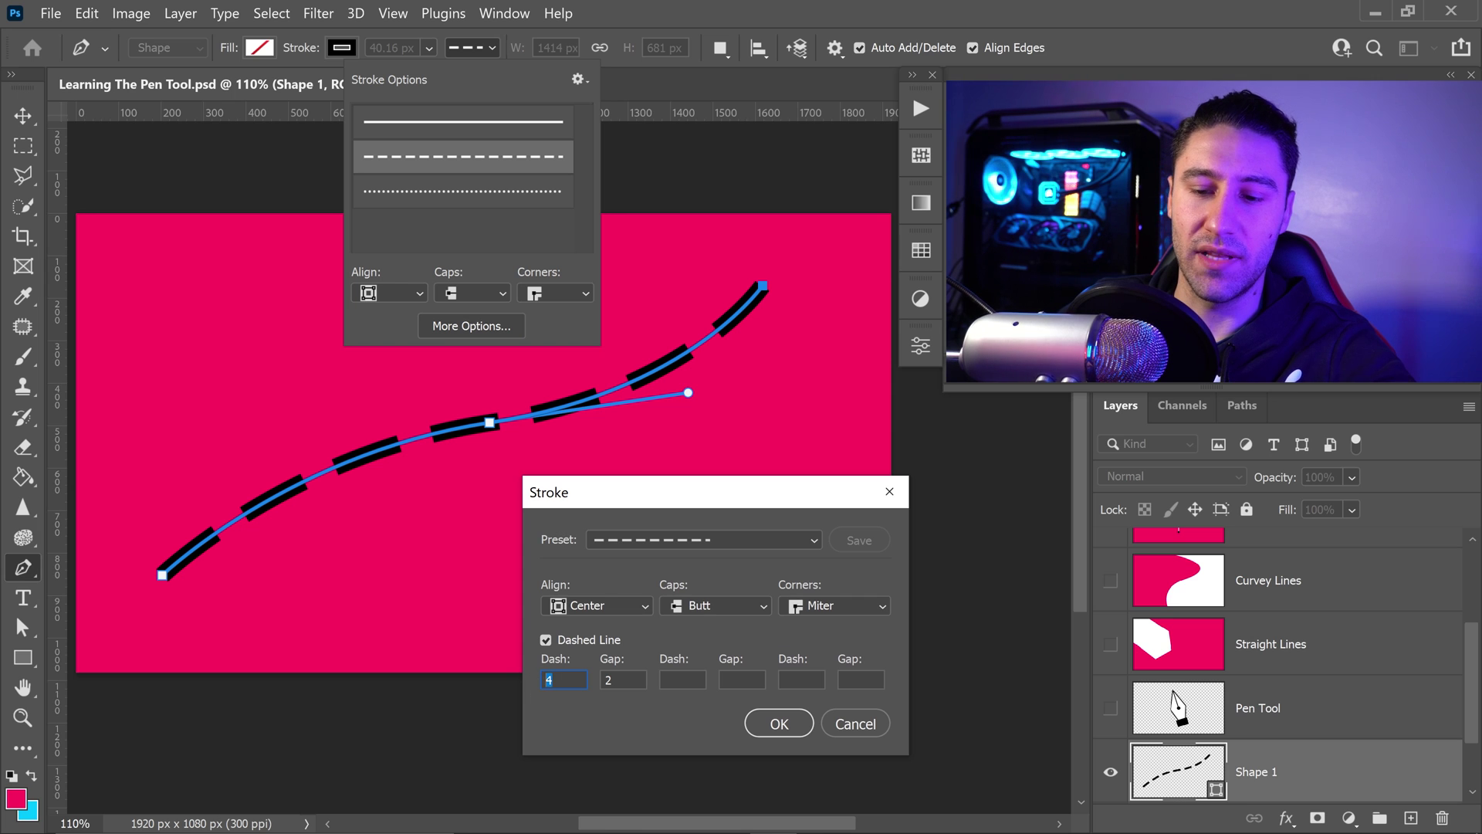
text(6)
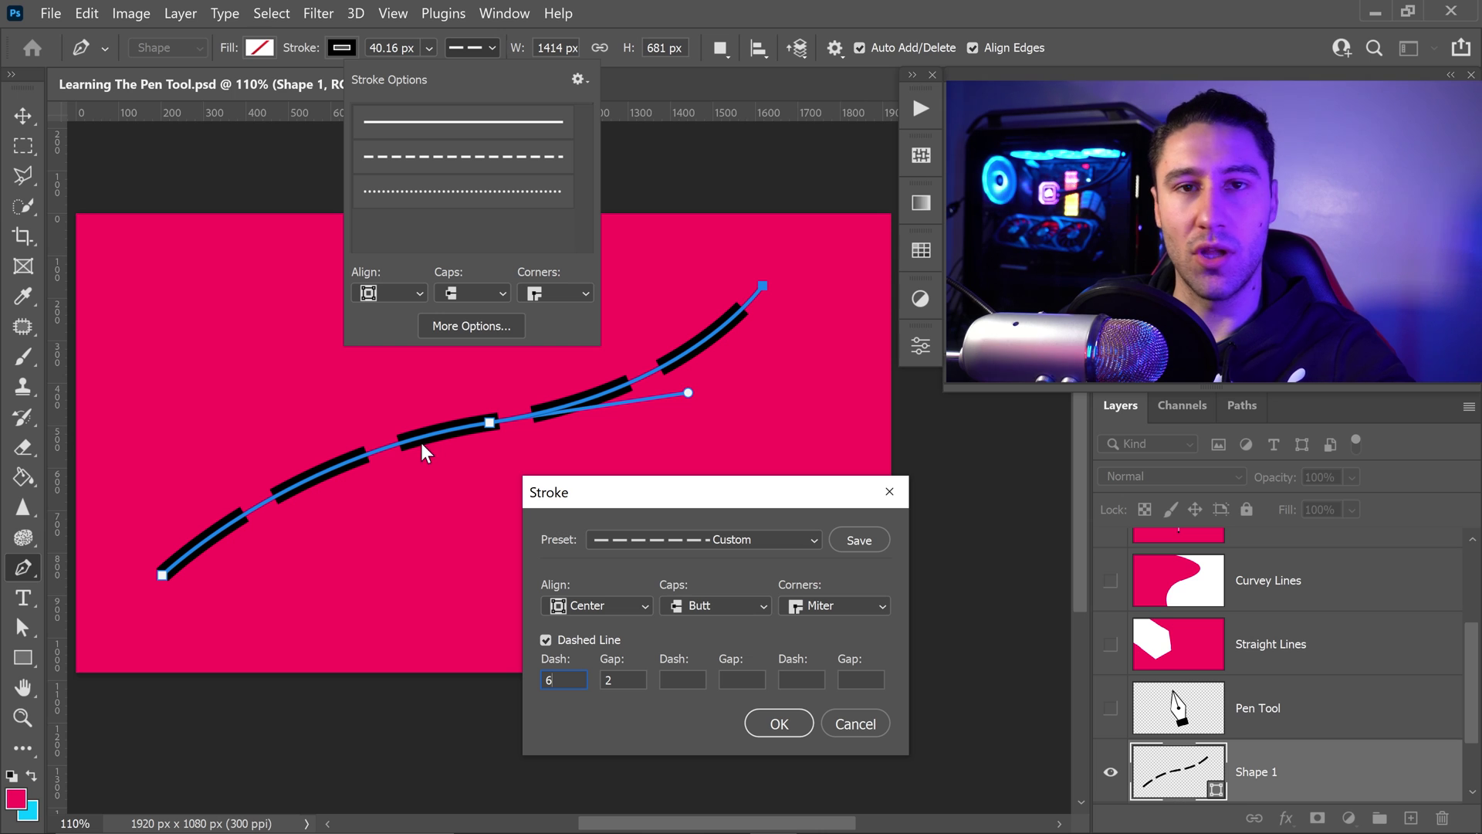
key(Tab)
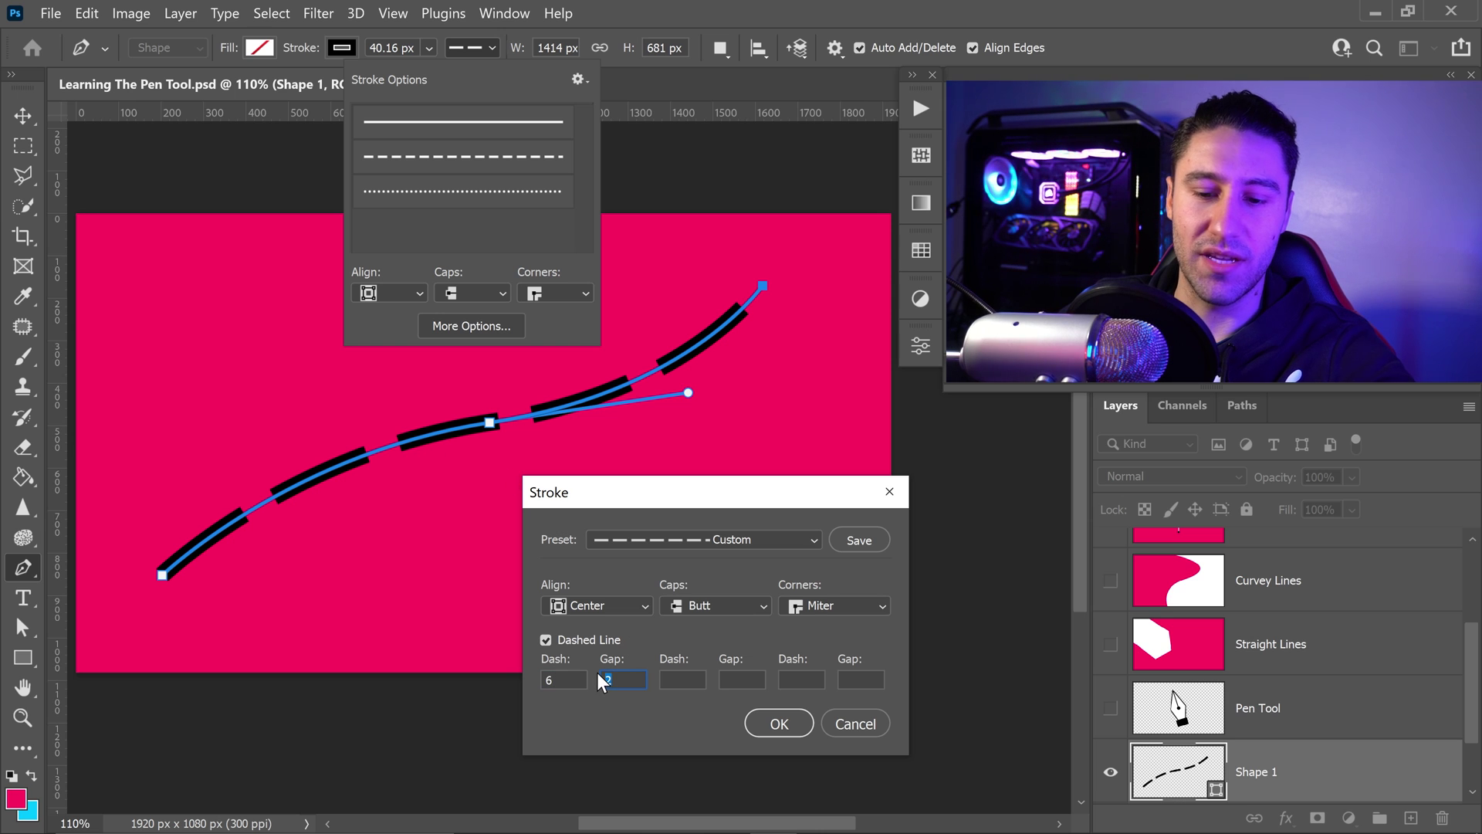
text(4)
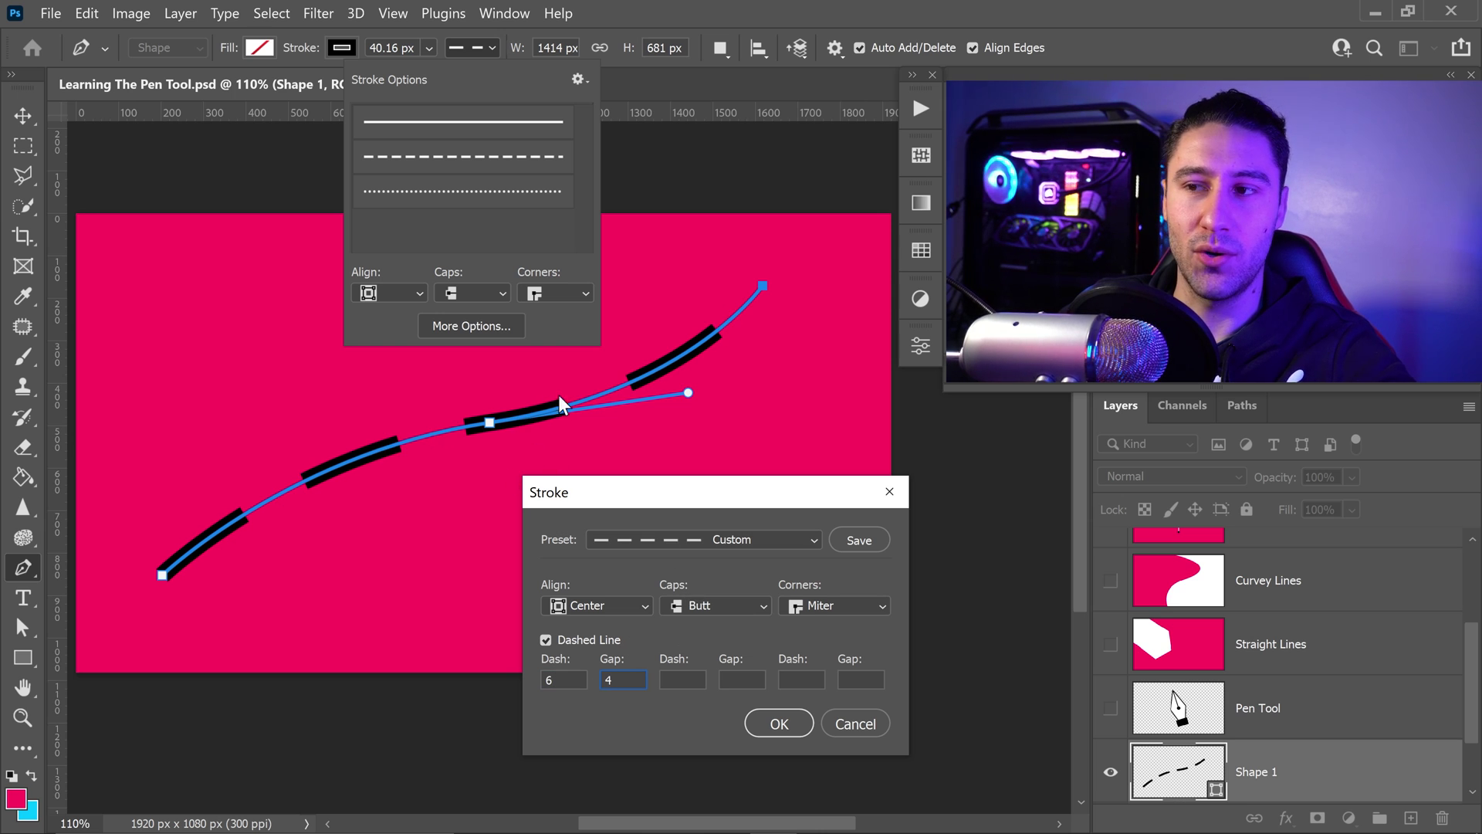
Set the first gap to 2, try a second dash of 4 and 0, and clear the second dash value
click(603, 665)
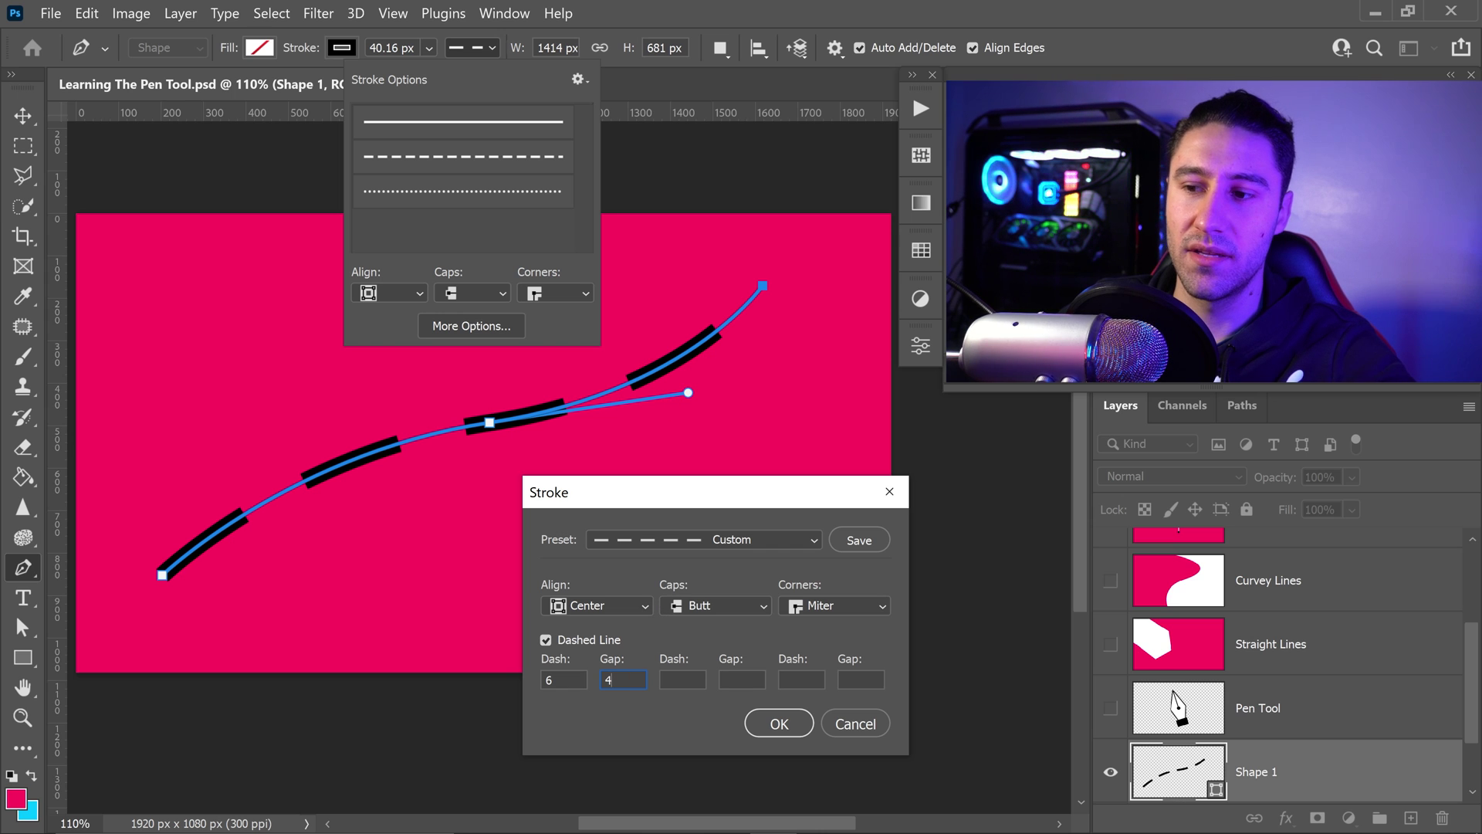
text(2)
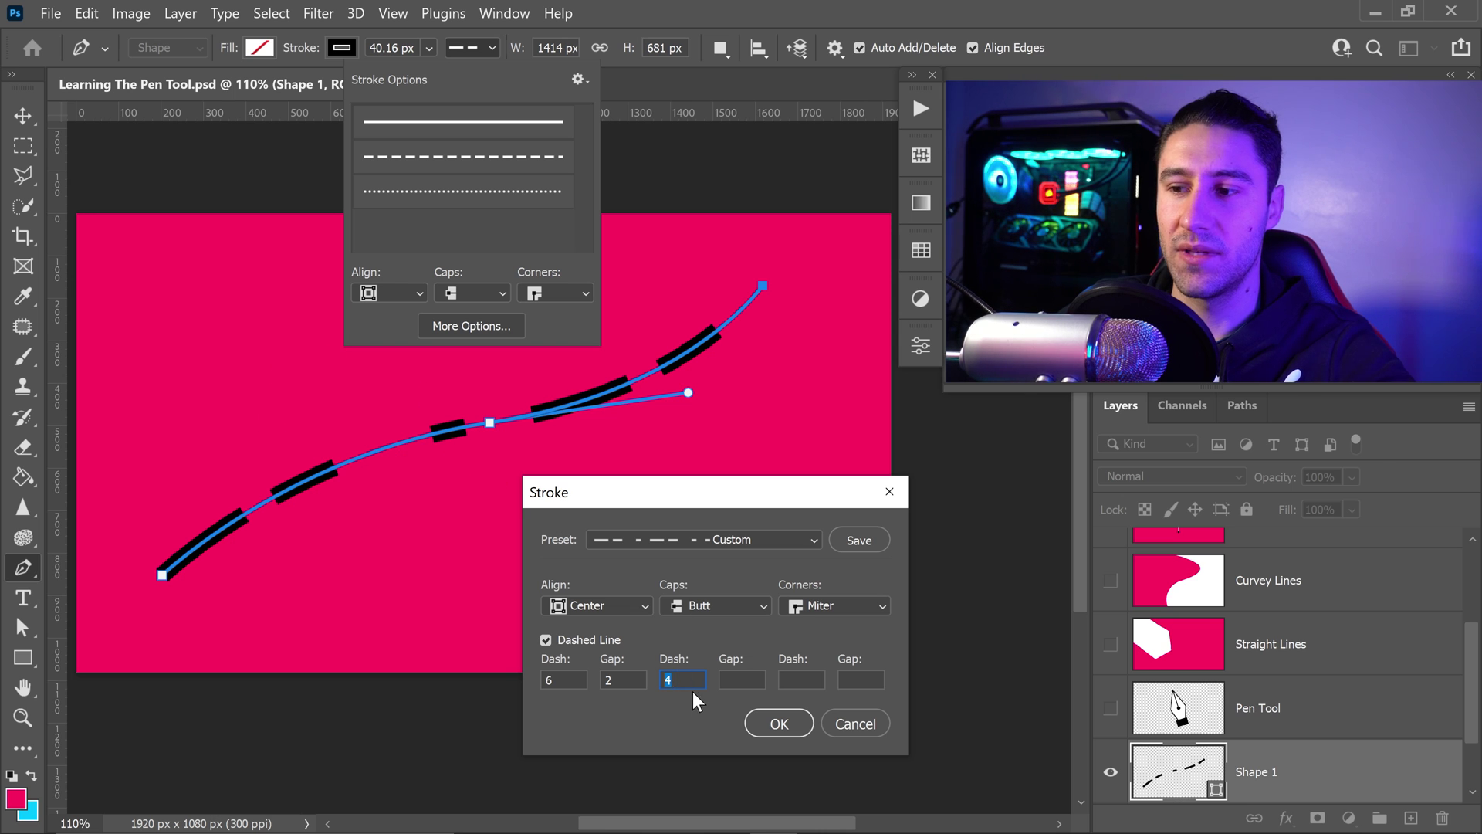
text(0)
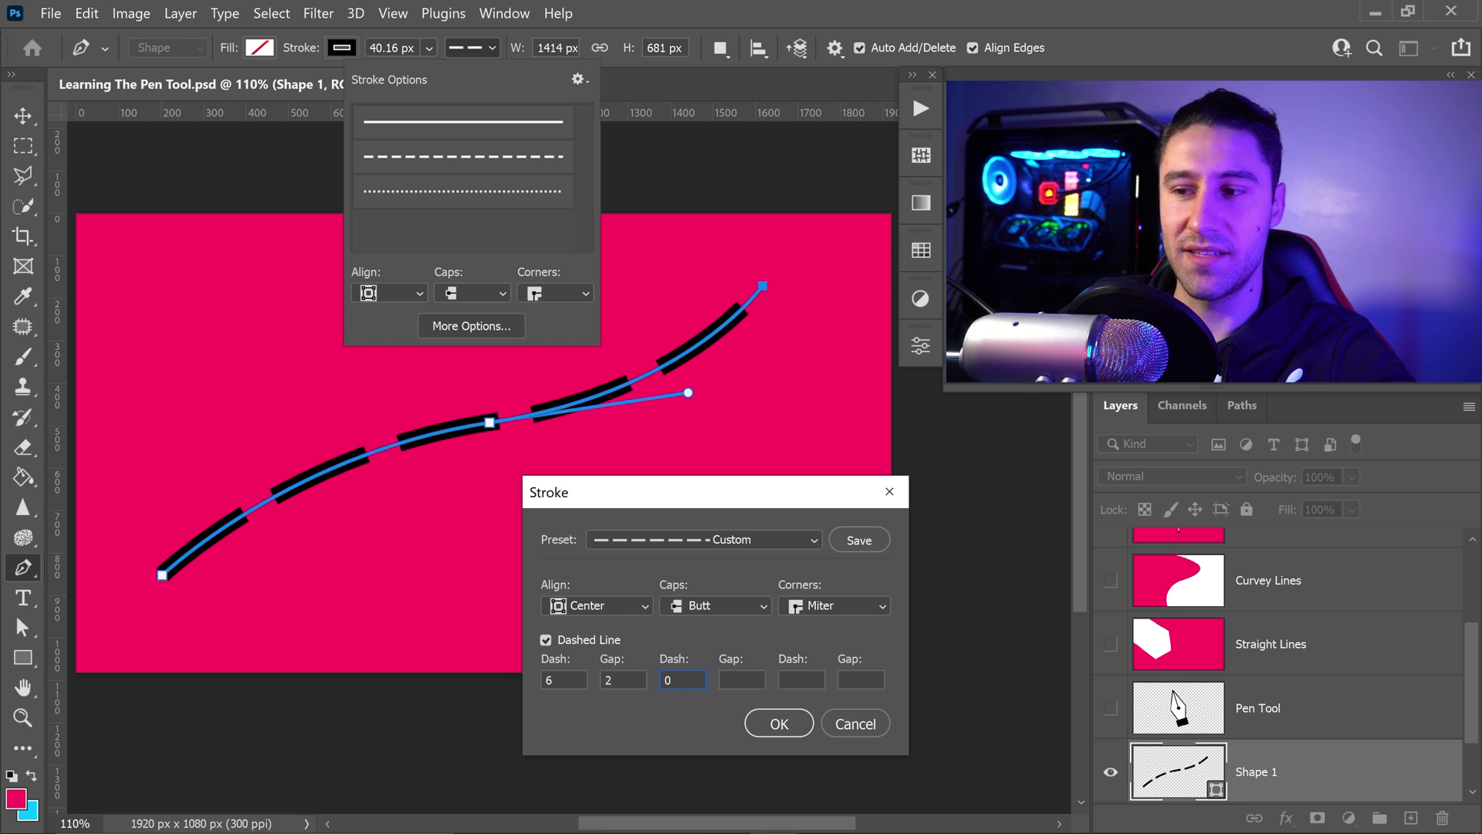
key(shift+Tab)
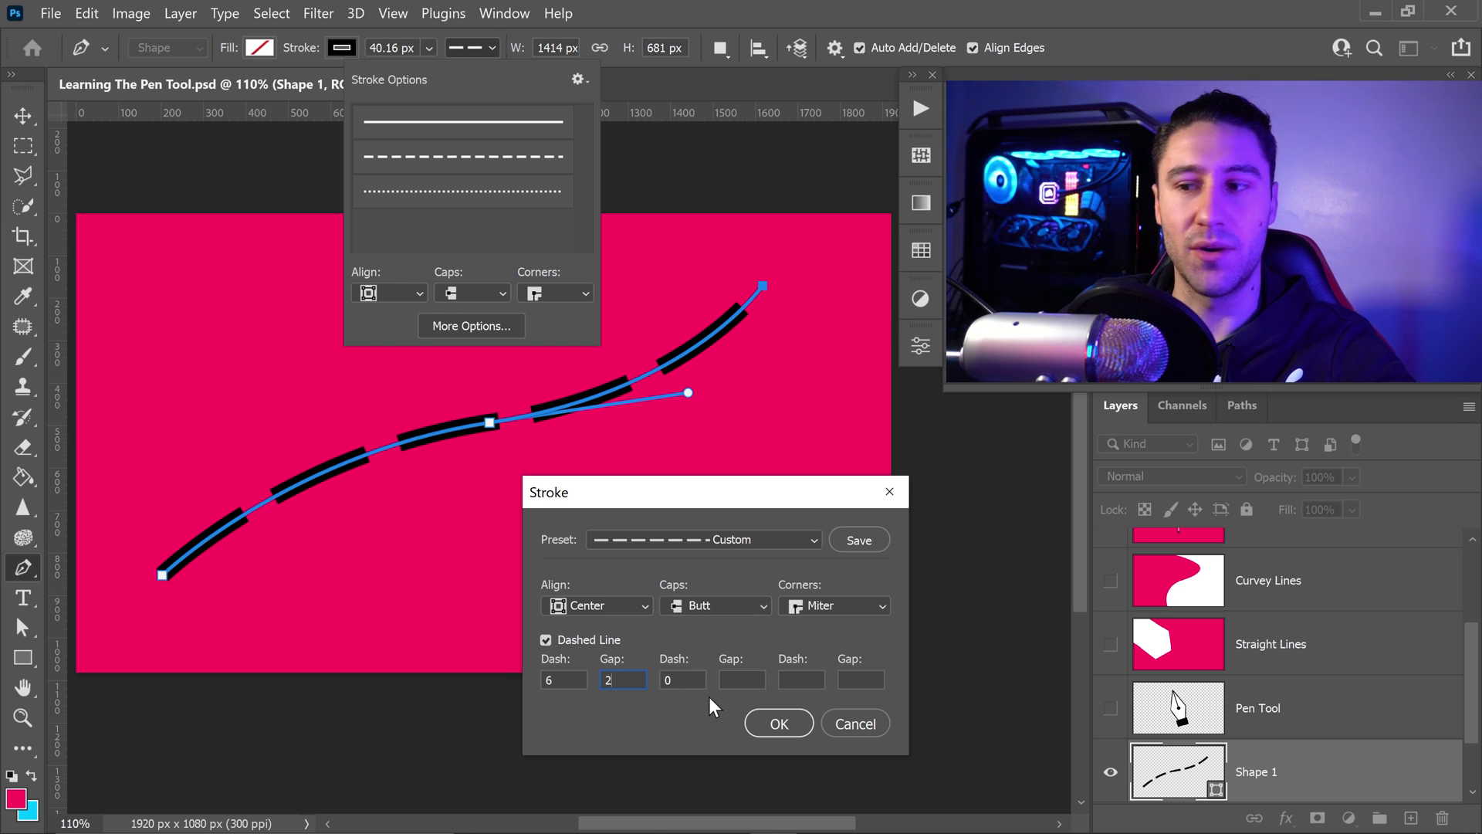
key(Tab)
key(BackSpace)
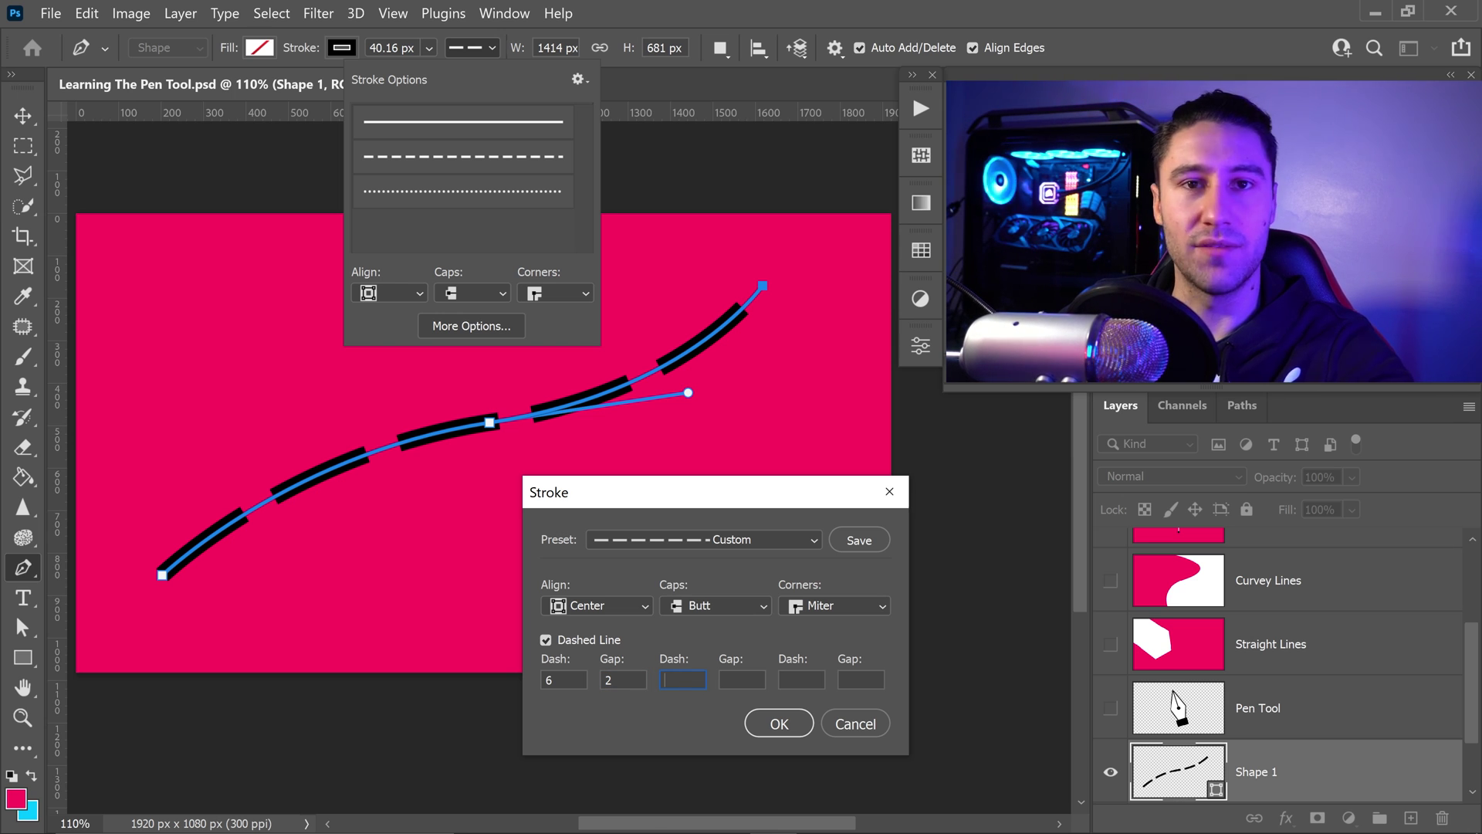
Look through the alignment and cap choices in the detailed stroke settings, and cancel the custom dash changes
click(634, 602)
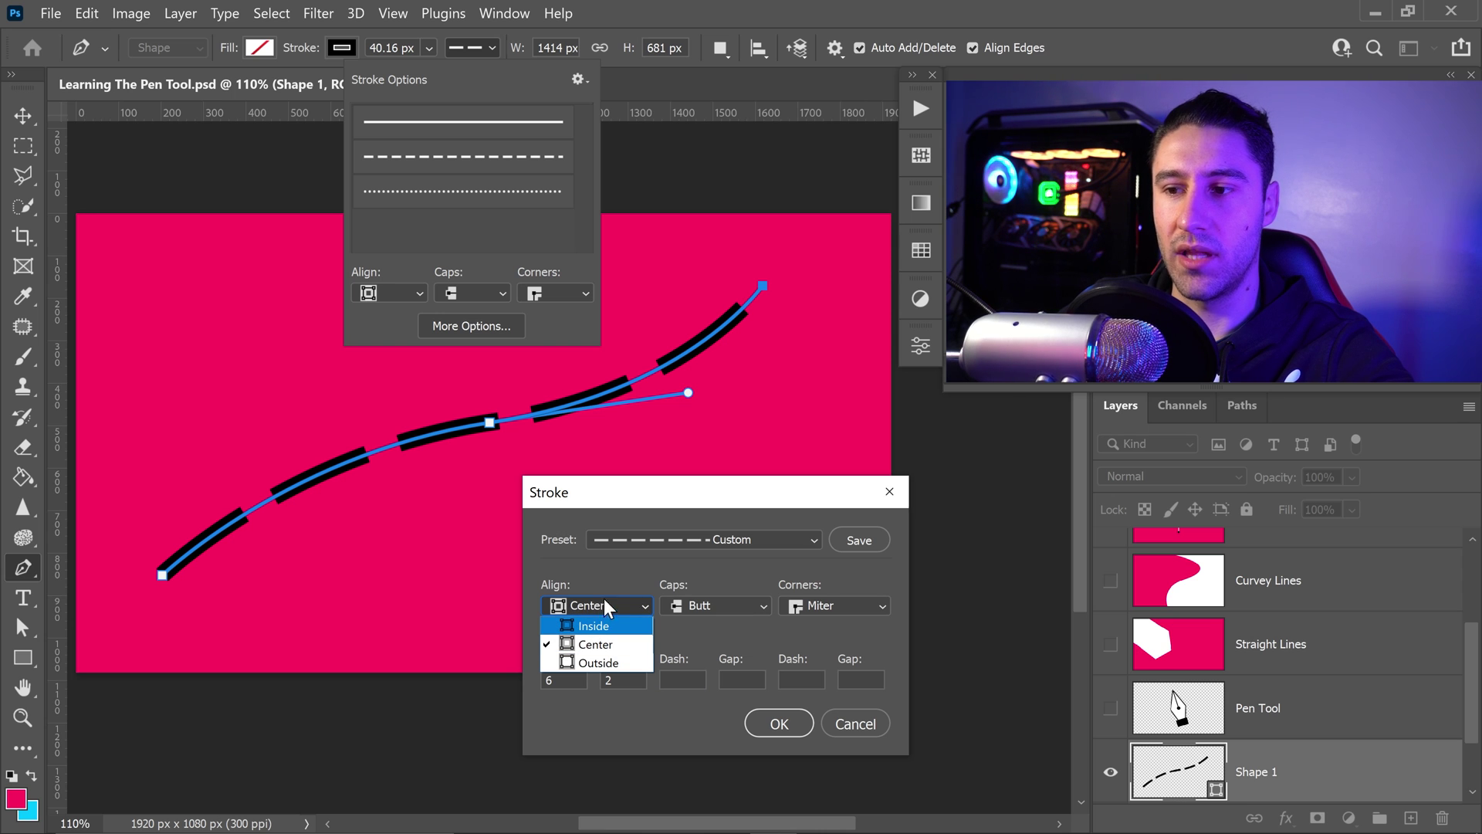
click(678, 600)
click(708, 605)
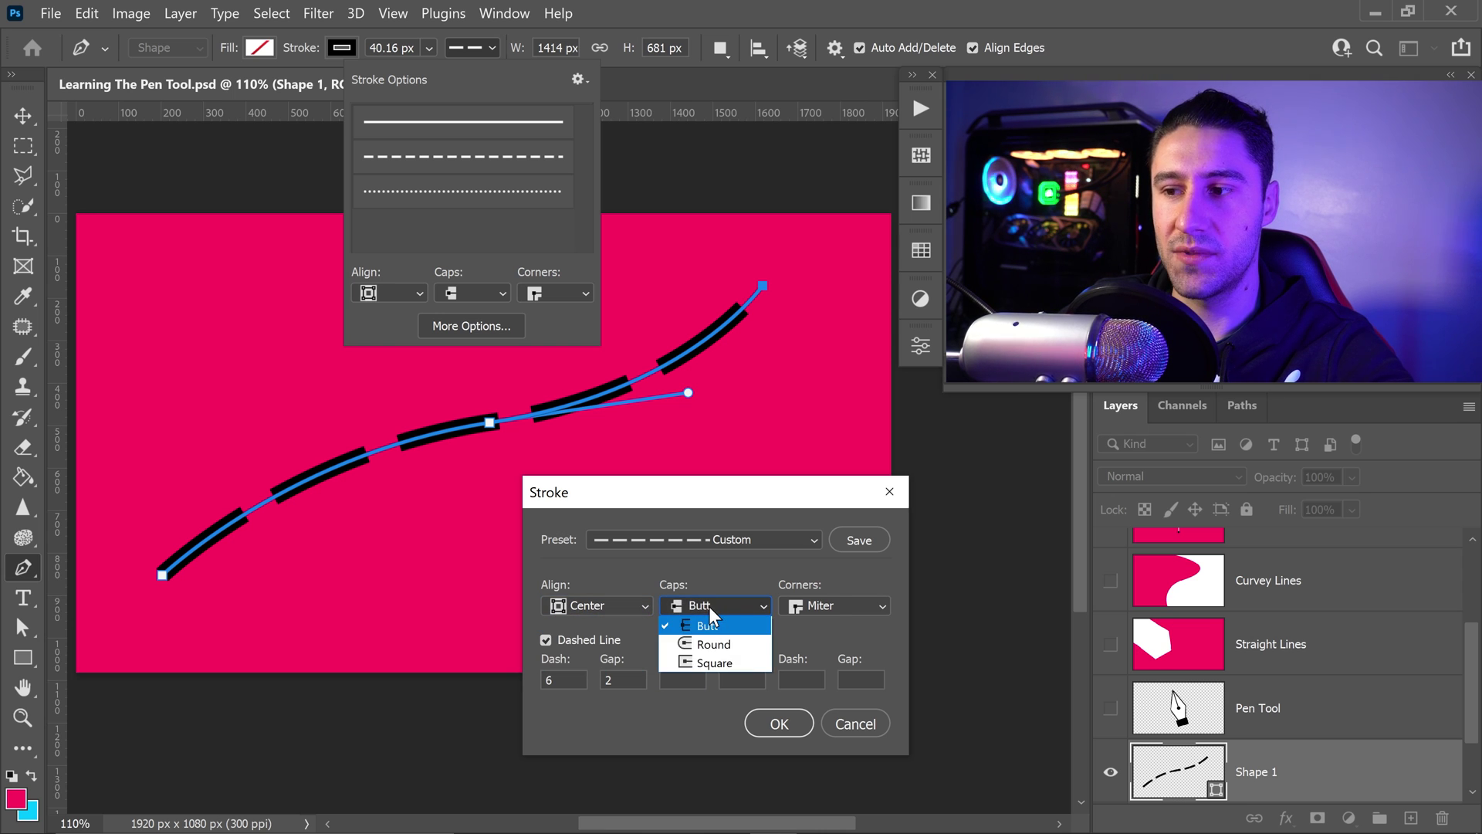
click(836, 602)
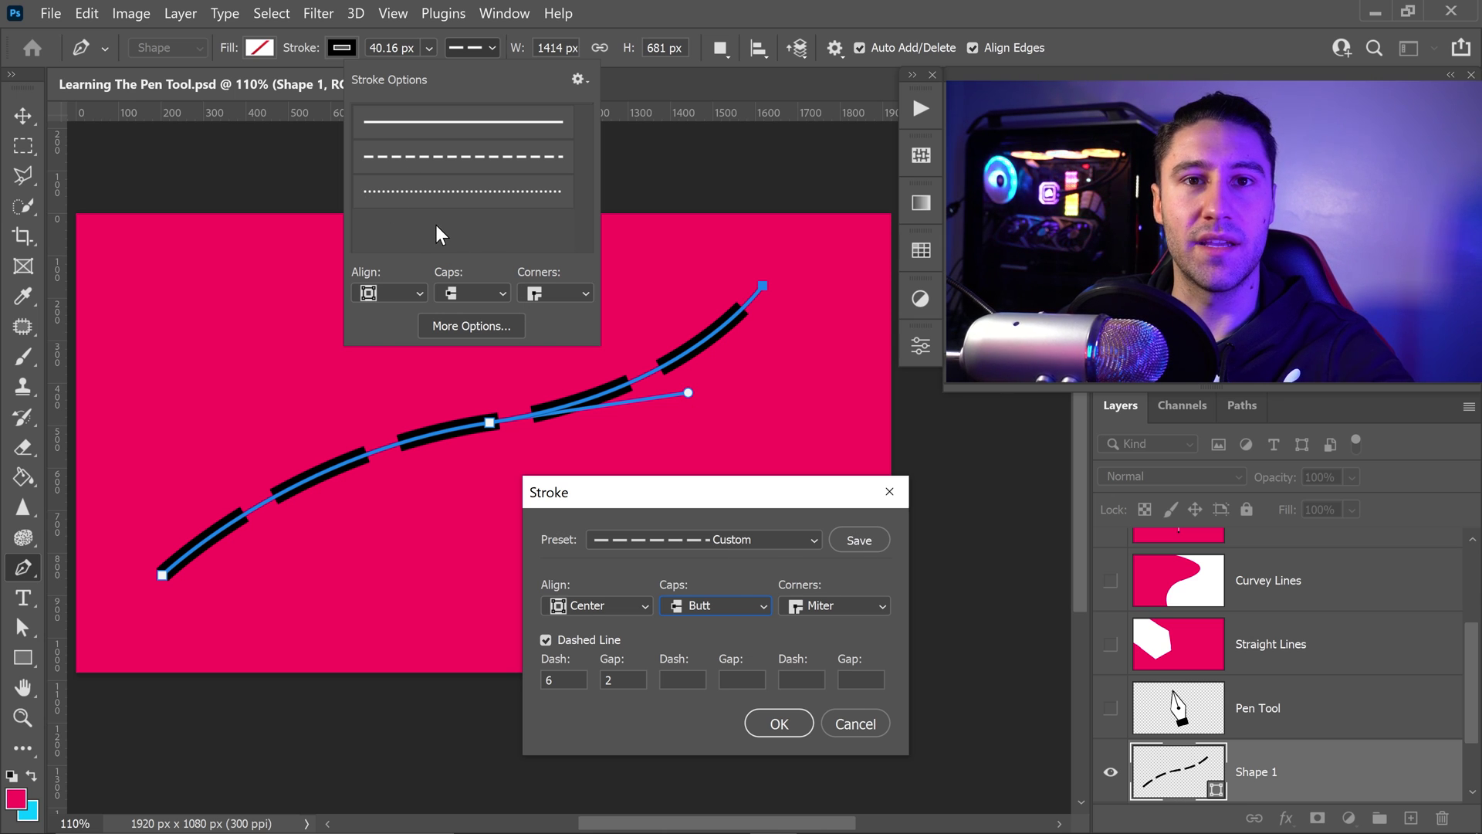
key(Escape)
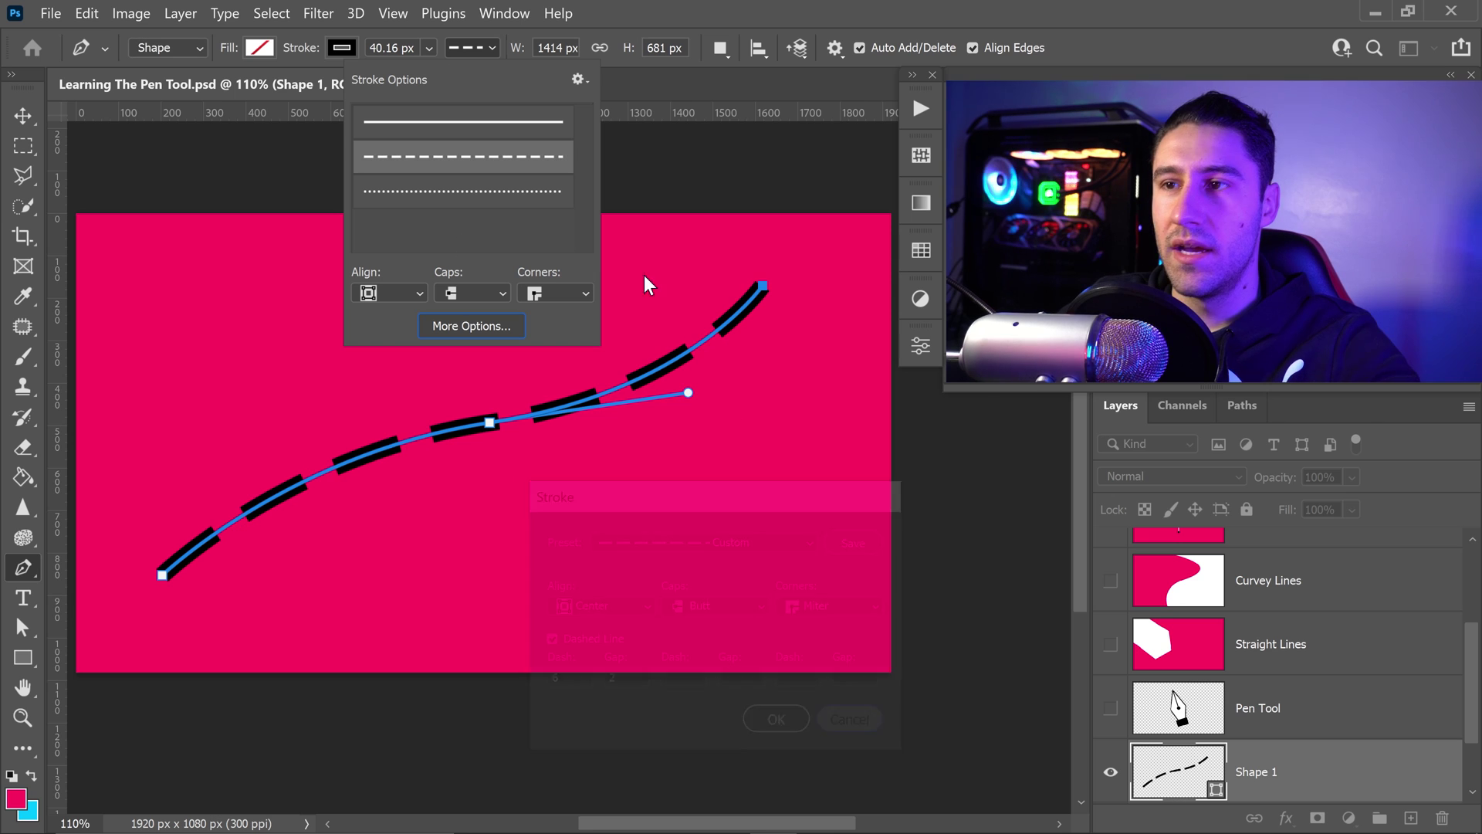
key(Escape)
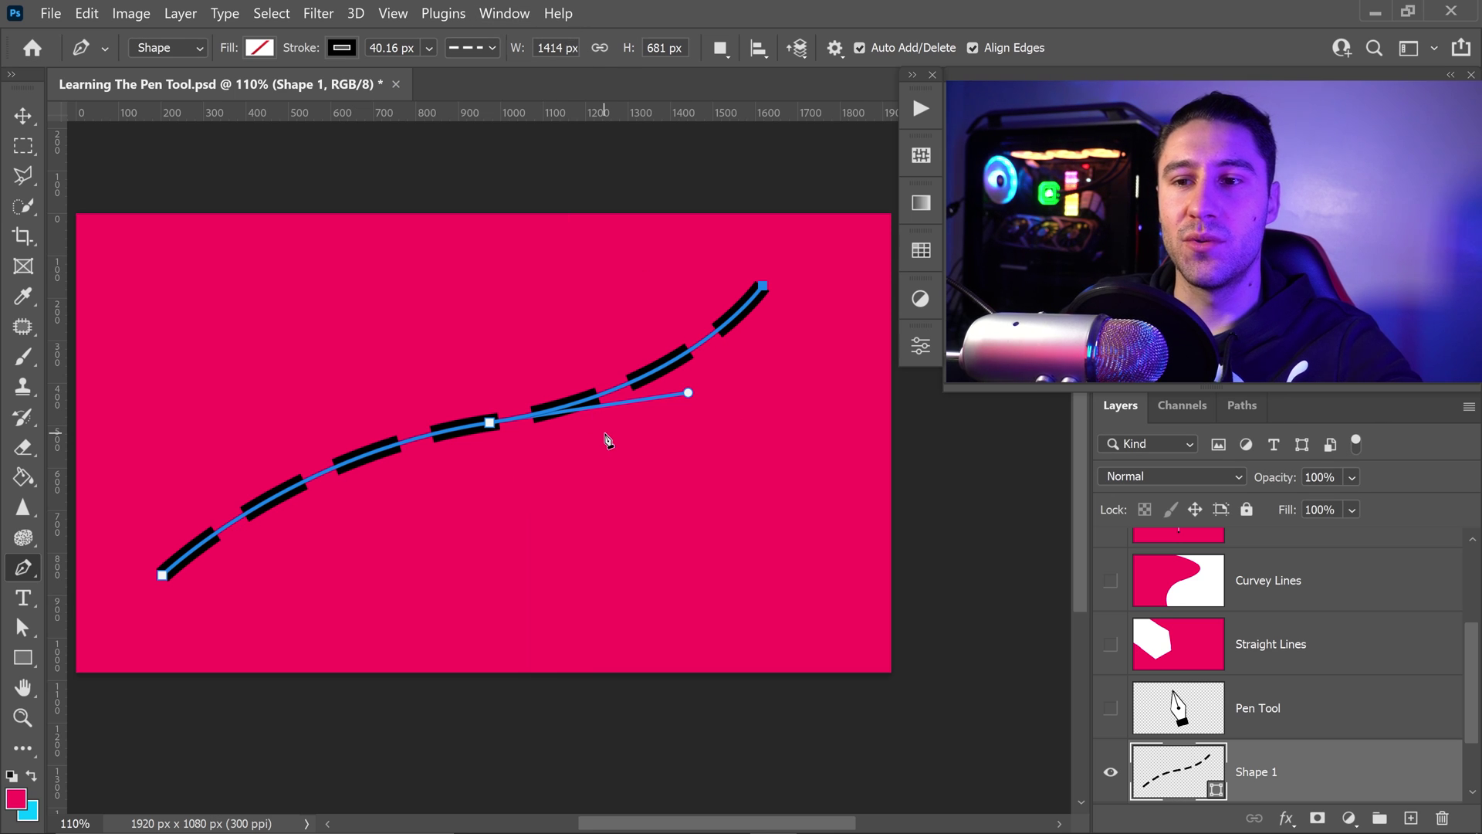